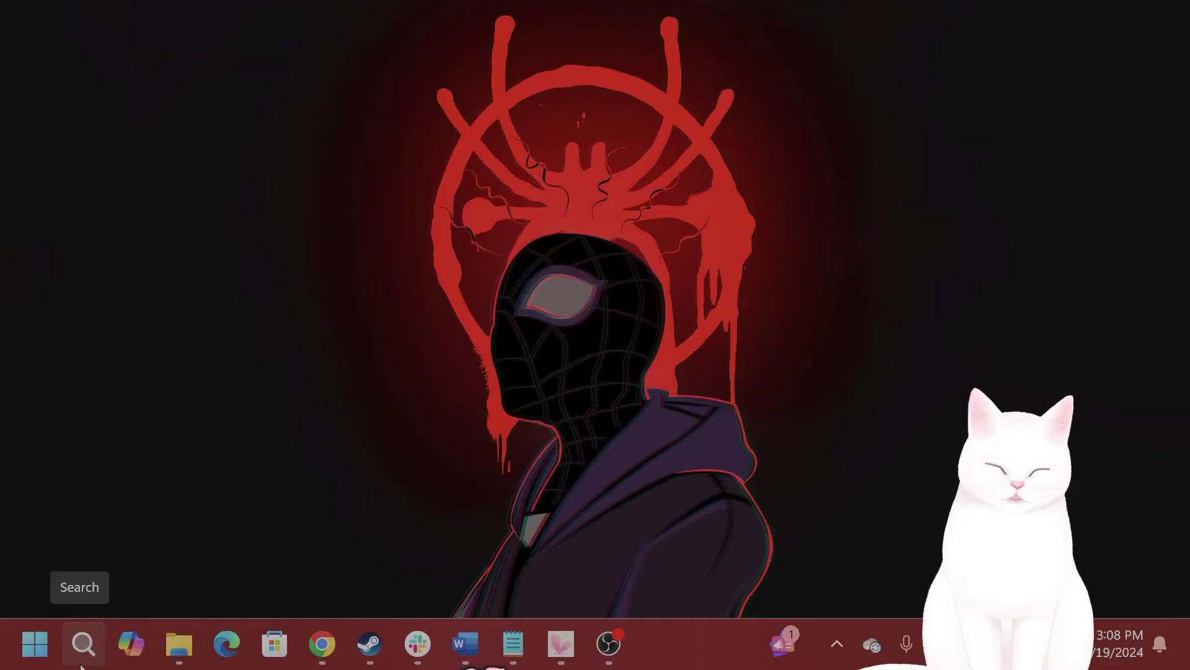
- Open Windows Settings and go to the list of installed apps
{"action": "left_click", "coordinate": [81, 663]}
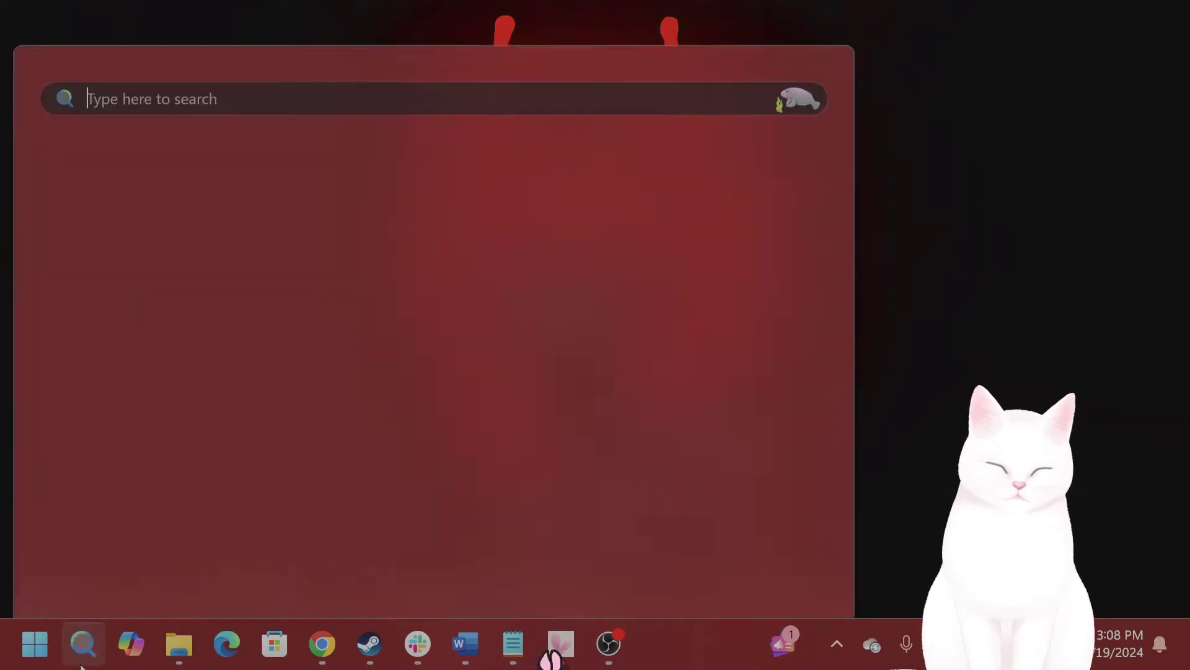
{"action": "type", "text": "settings"}
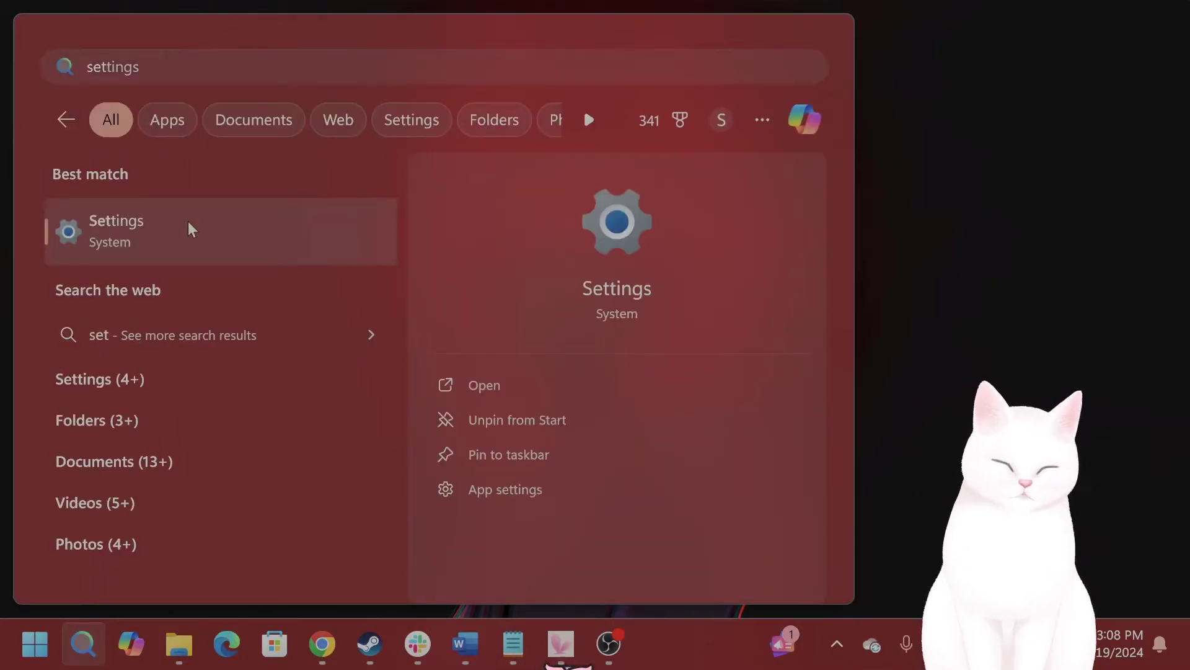
{"action": "left_click", "coordinate": [191, 229]}
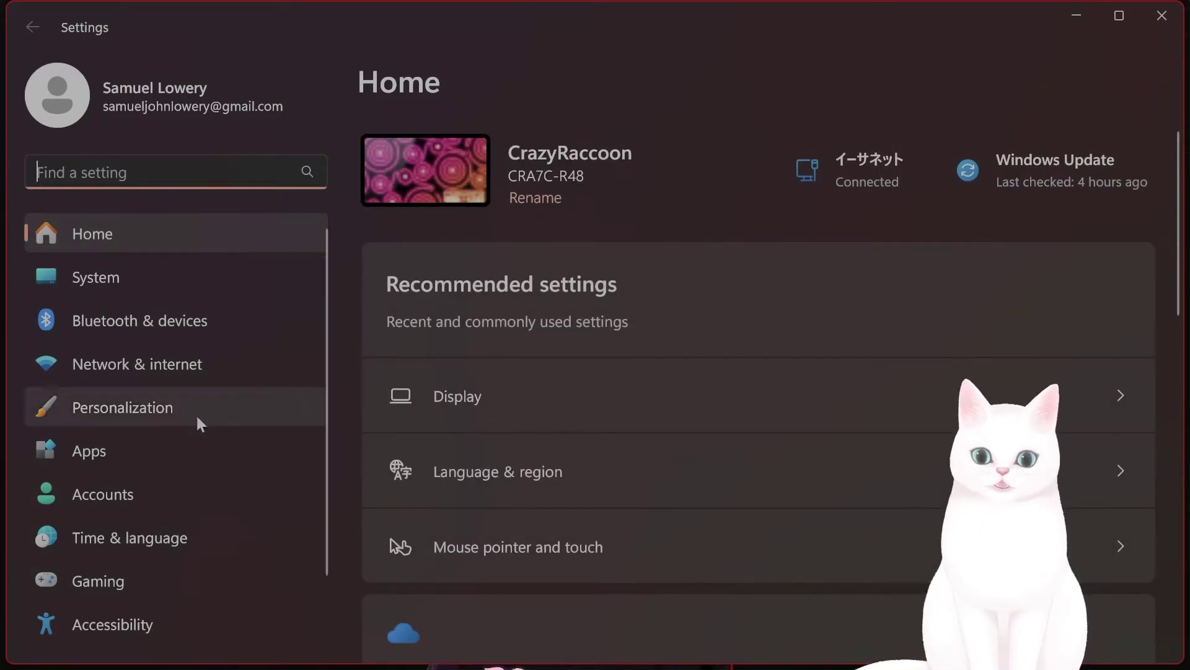
{"action": "left_click", "coordinate": [131, 449]}
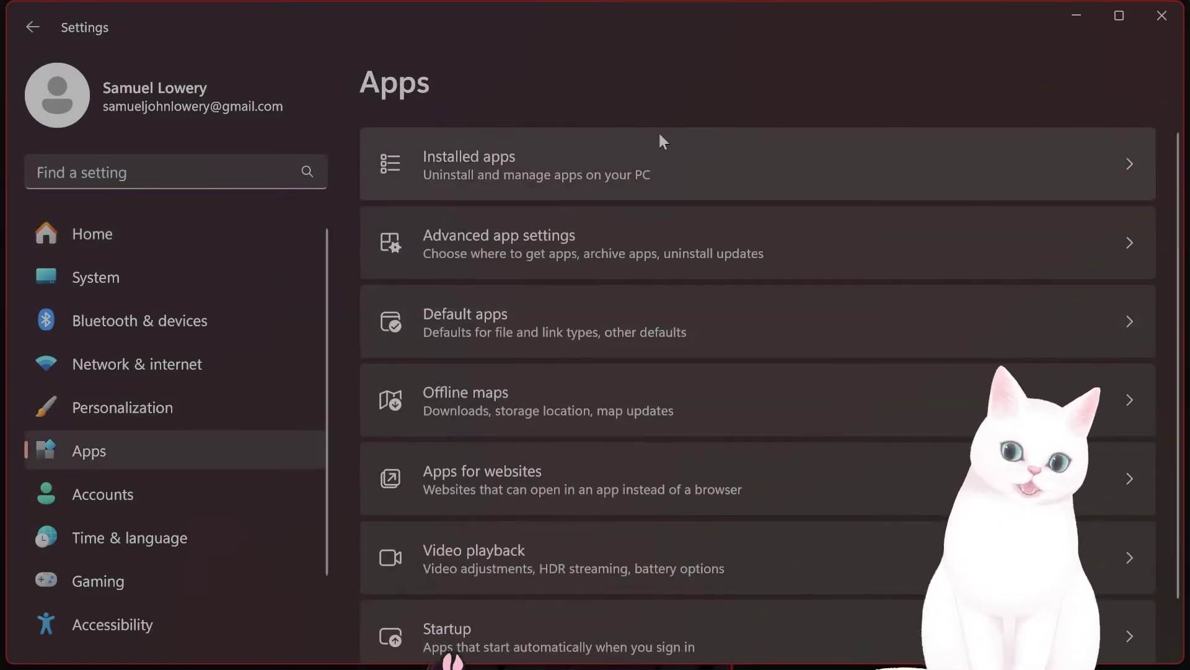
{"action": "left_click", "coordinate": [657, 157]}
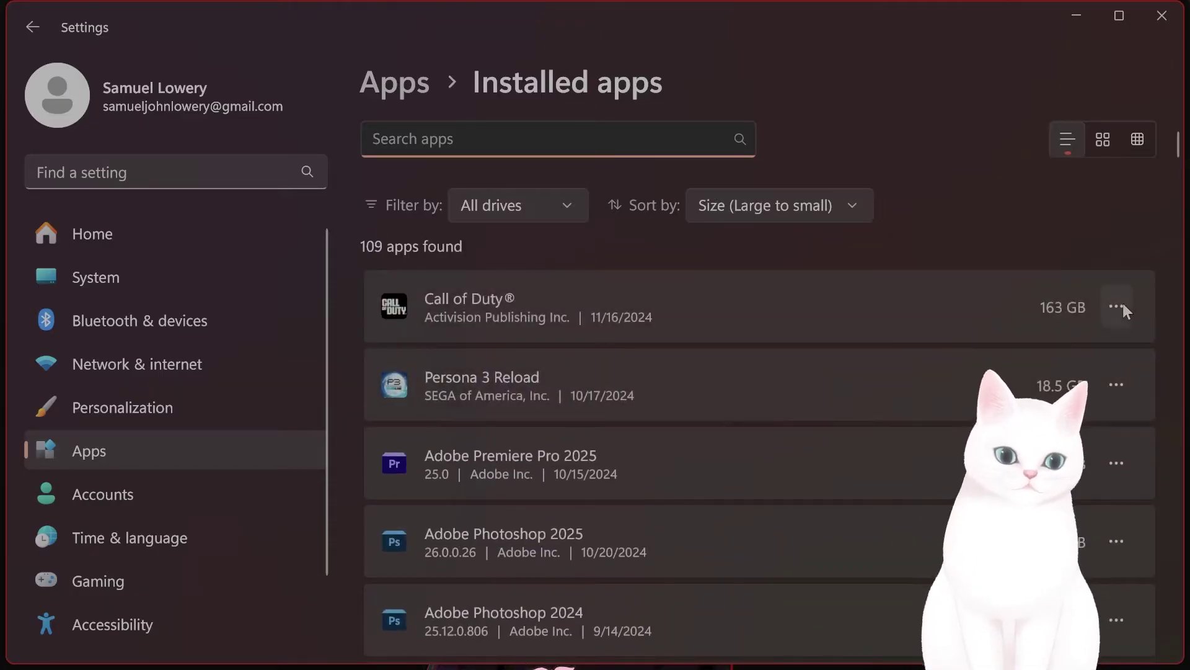
- View the additional options for the installed Call of Duty app, and leave Settings for the desktop
{"action": "left_click", "coordinate": [1123, 306]}
{"action": "left_click", "coordinate": [1123, 298]}
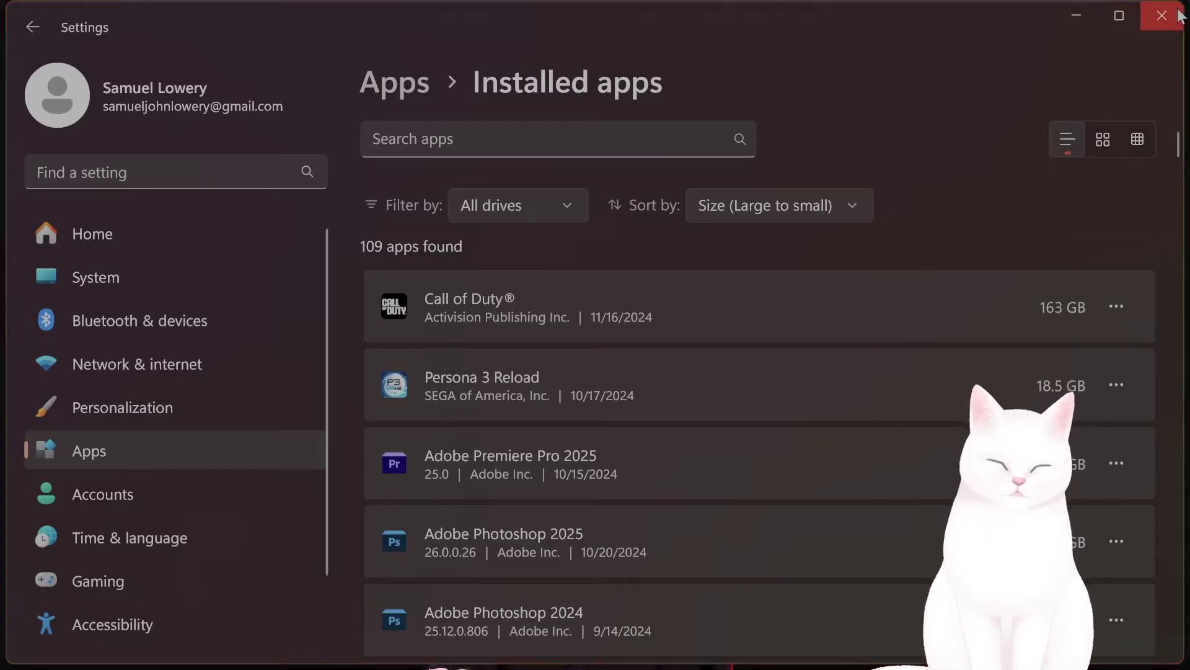
{"action": "key", "text": "super+d"}
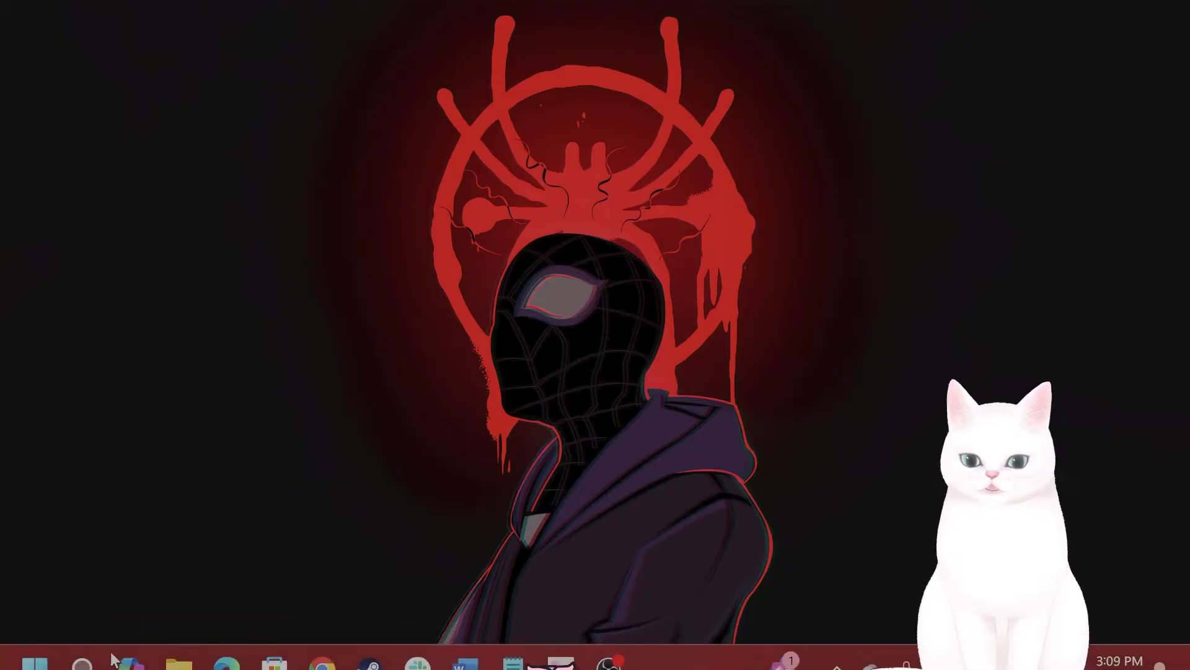
- Launch the Xbox app from a Windows search and get past the pop-ups covering it
{"action": "left_click", "coordinate": [88, 656]}
{"action": "type", "text": "xbox"}
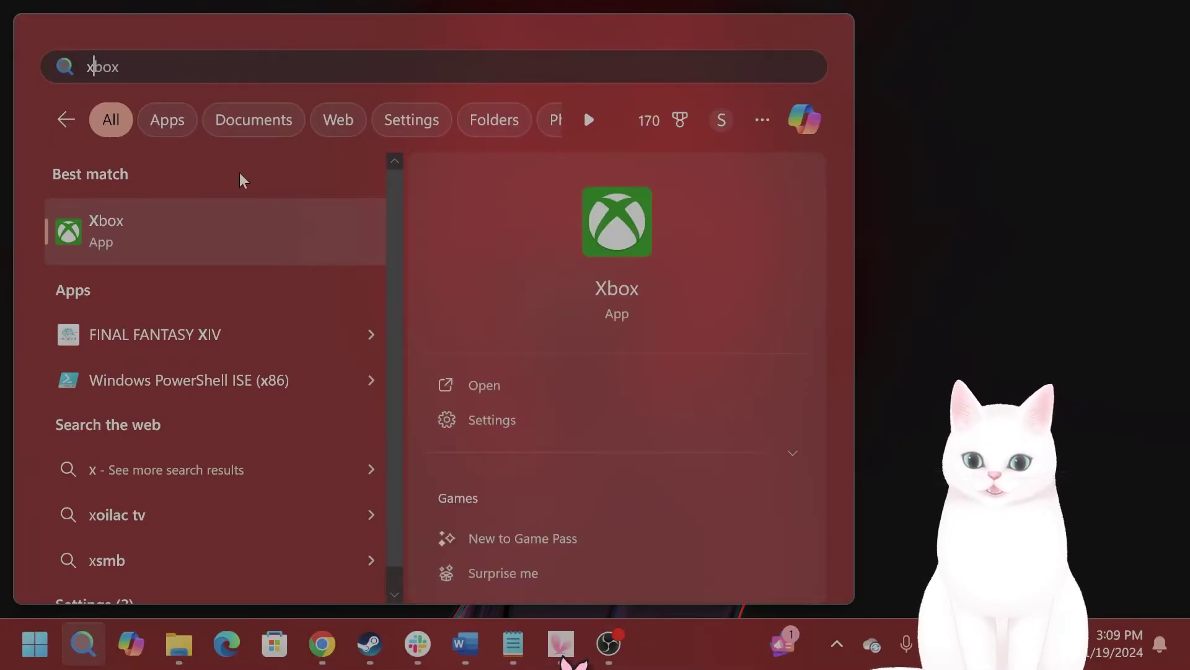
{"action": "left_click", "coordinate": [234, 226]}
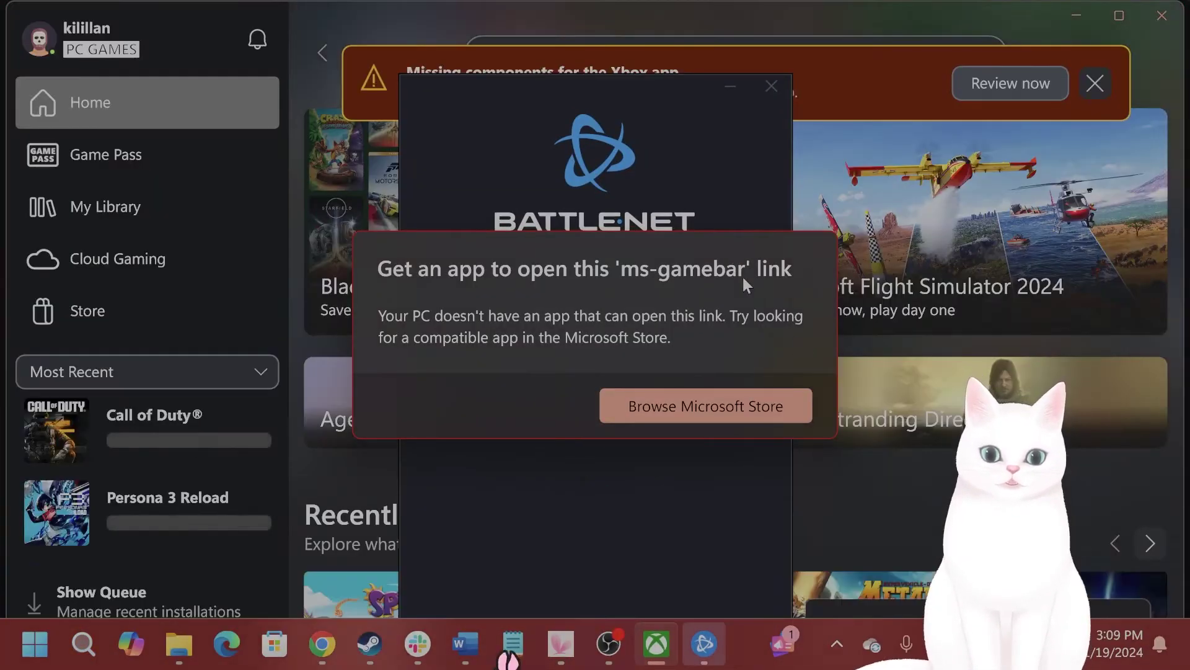
{"action": "left_click", "coordinate": [645, 524]}
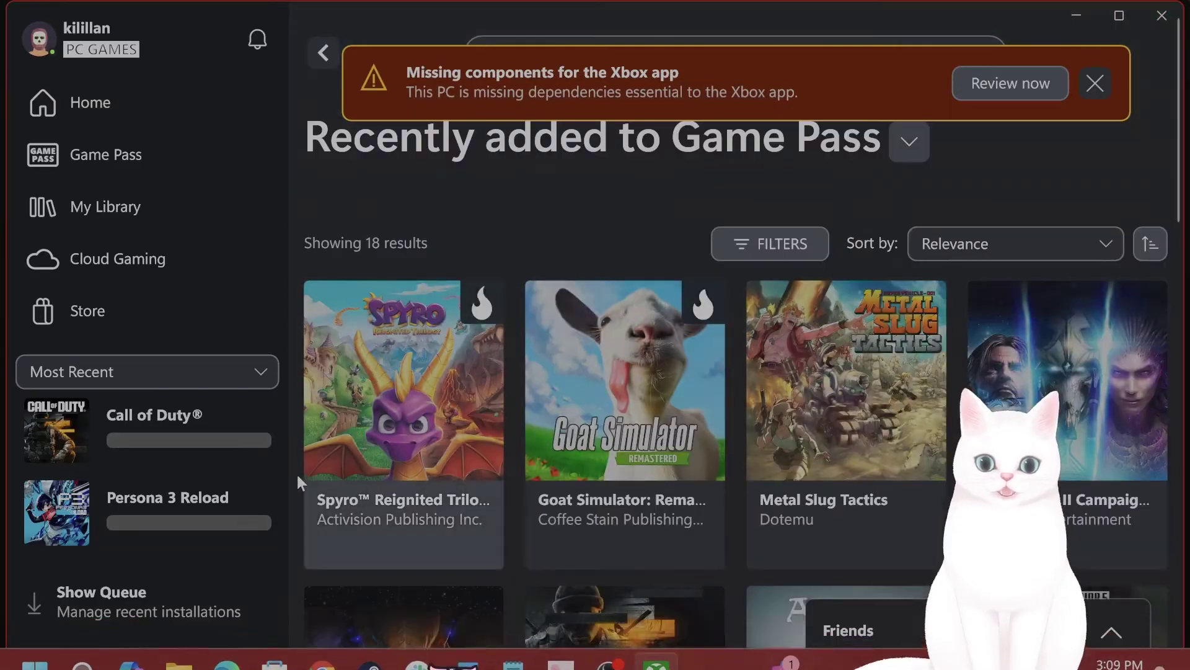
- Create a desktop shortcut for Call of Duty from its management options, close them and minimize the Xbox app
{"action": "left_click", "coordinate": [186, 437]}
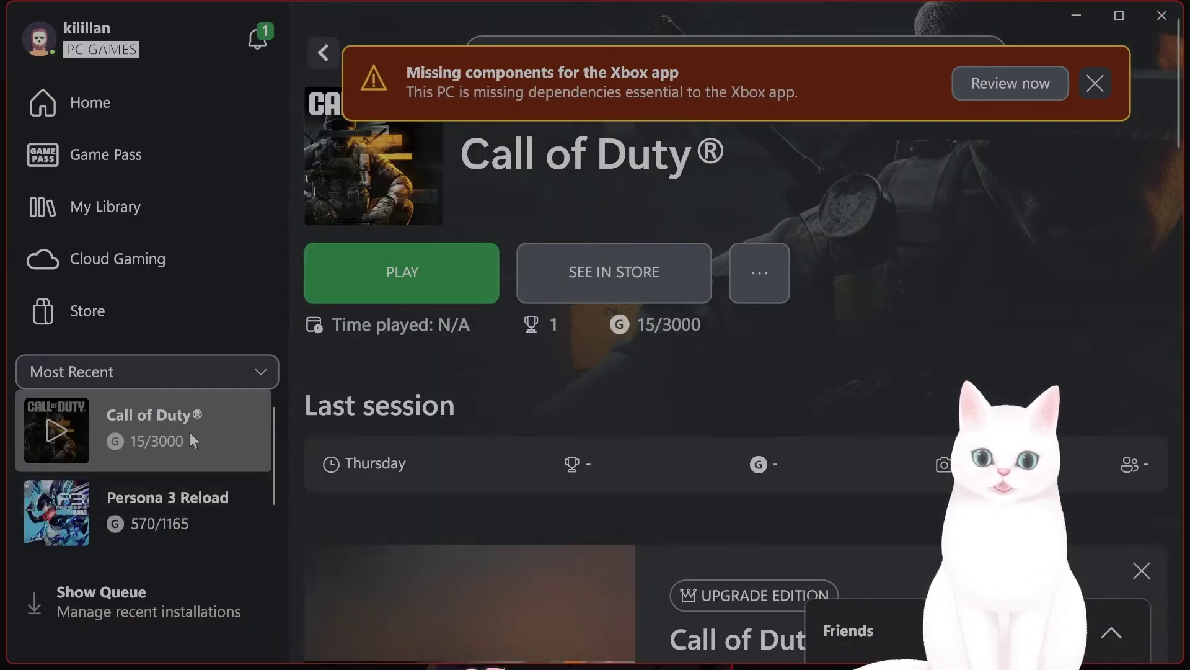
{"action": "right_click", "coordinate": [190, 427]}
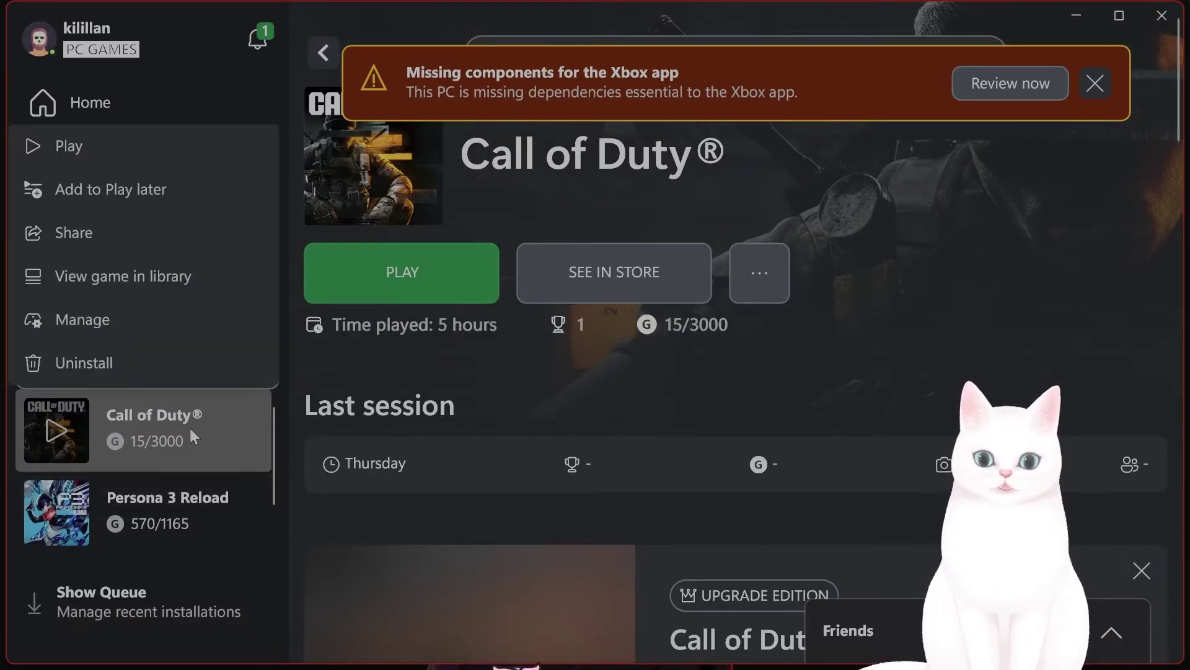
{"action": "left_click", "coordinate": [147, 313]}
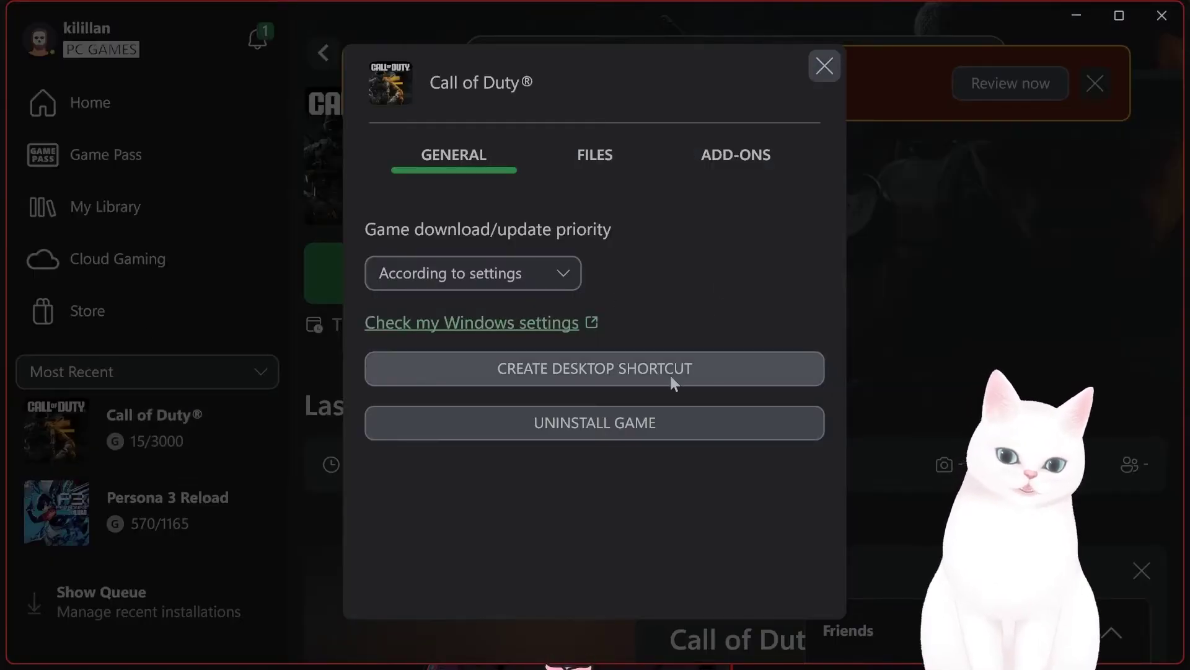
{"action": "left_click", "coordinate": [825, 66]}
{"action": "left_click", "coordinate": [1076, 15]}
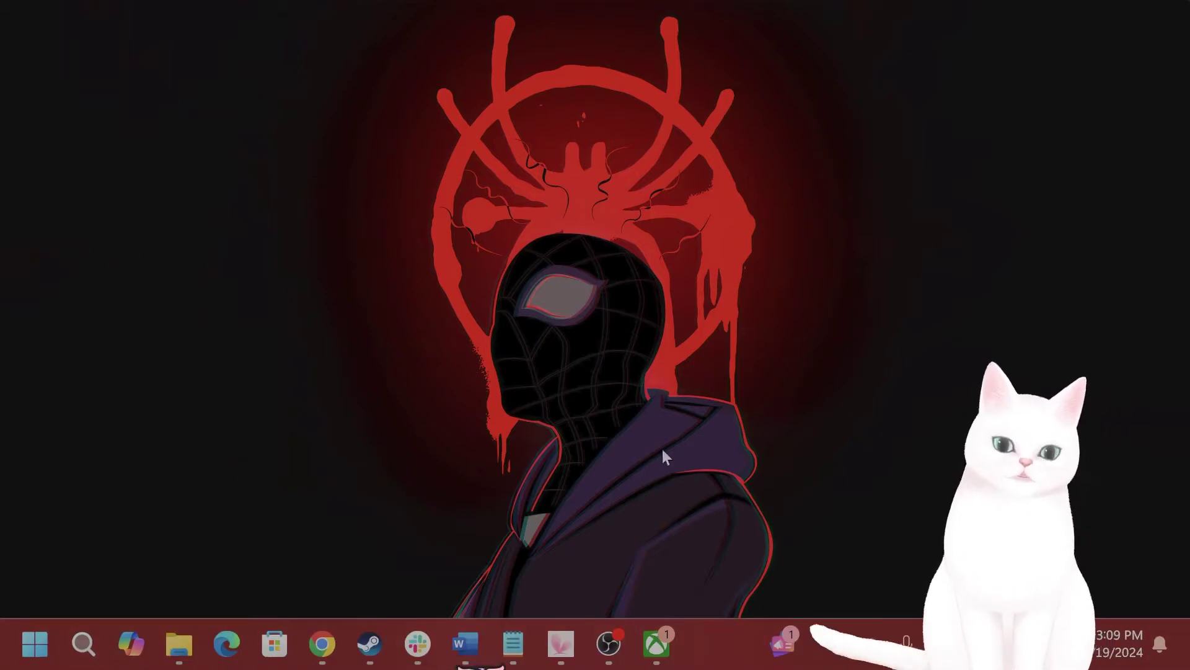
- Inspect the security permissions in the properties of the Call of Duty desktop shortcut and close them
{"action": "mouse_move", "coordinate": [172, 652]}
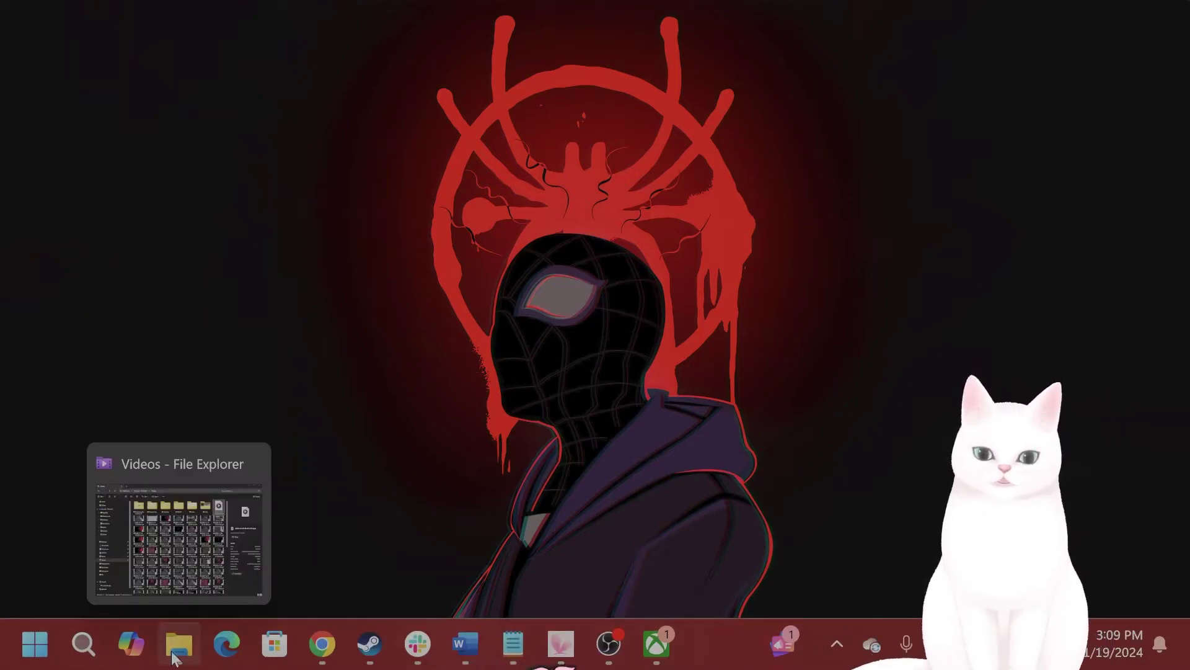
{"action": "left_click", "coordinate": [175, 648]}
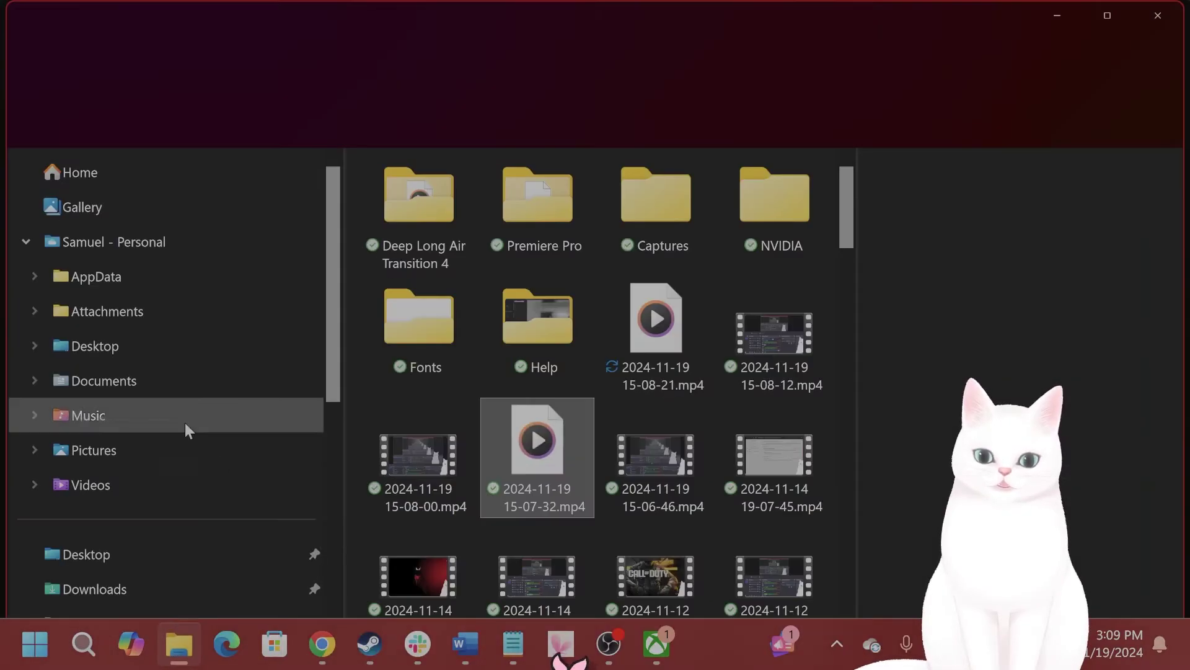
{"action": "scroll", "coordinate": [178, 447], "scroll_direction": "down", "scroll_amount": 4}
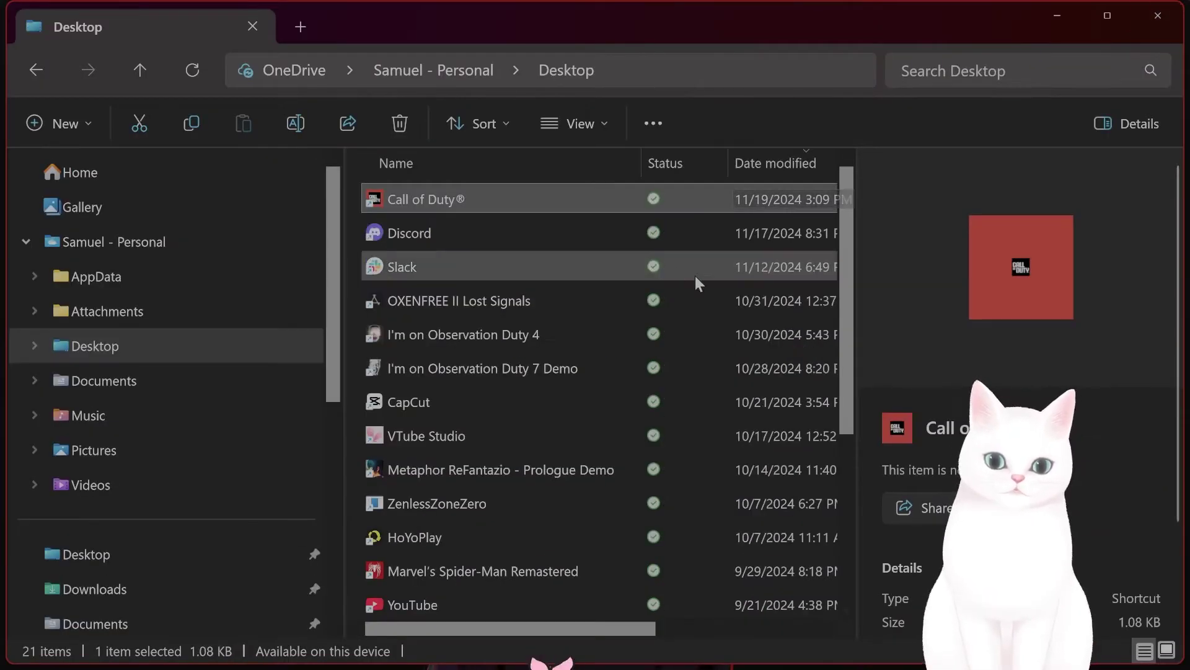
{"action": "right_click", "coordinate": [452, 199]}
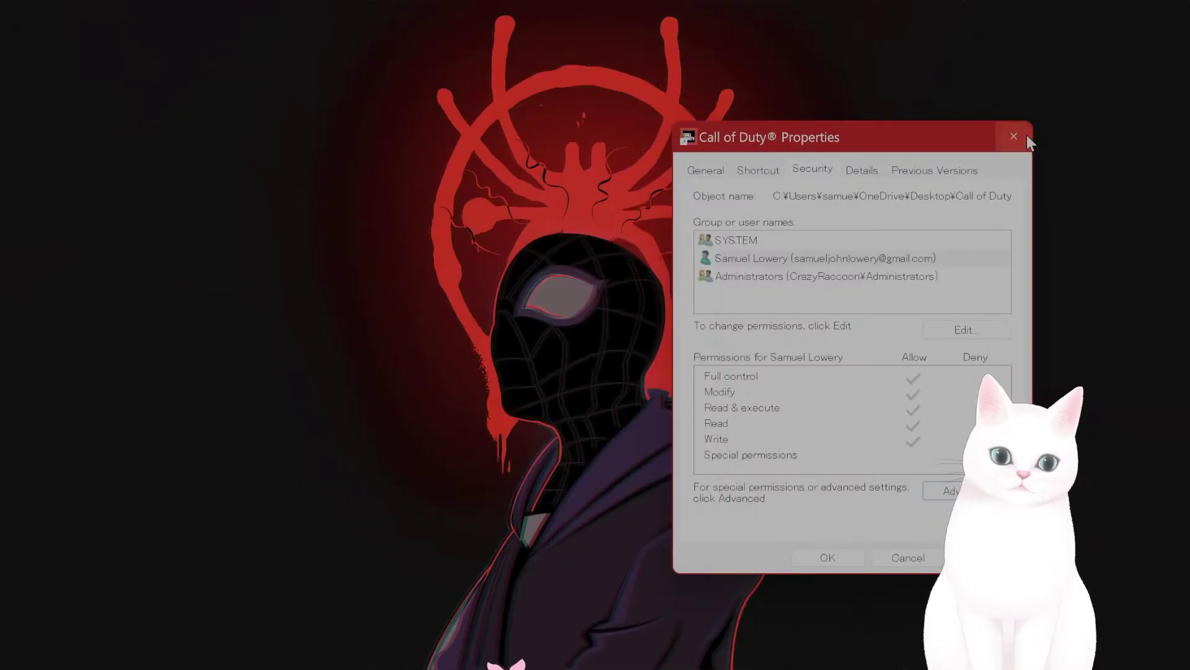
{"action": "left_click", "coordinate": [1027, 136]}
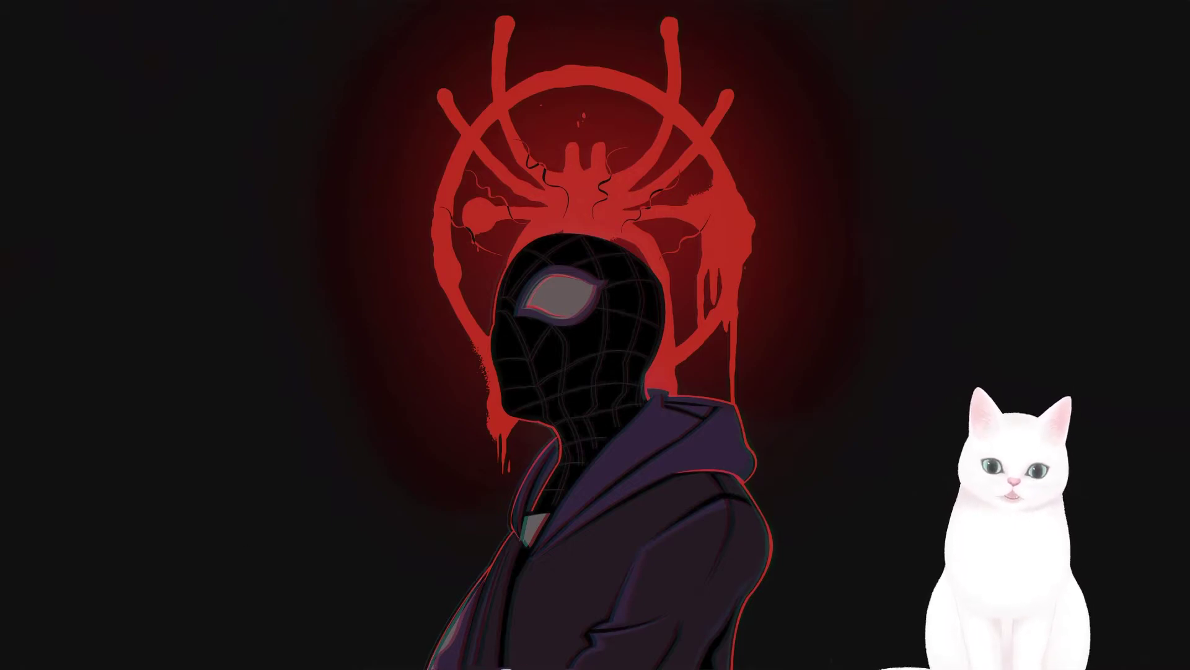
- Browse to the Program Files folder on Local Disk (C:) in File Explorer
{"action": "left_click", "coordinate": [179, 644]}
{"action": "scroll", "coordinate": [248, 363], "scroll_direction": "down", "scroll_amount": 5}
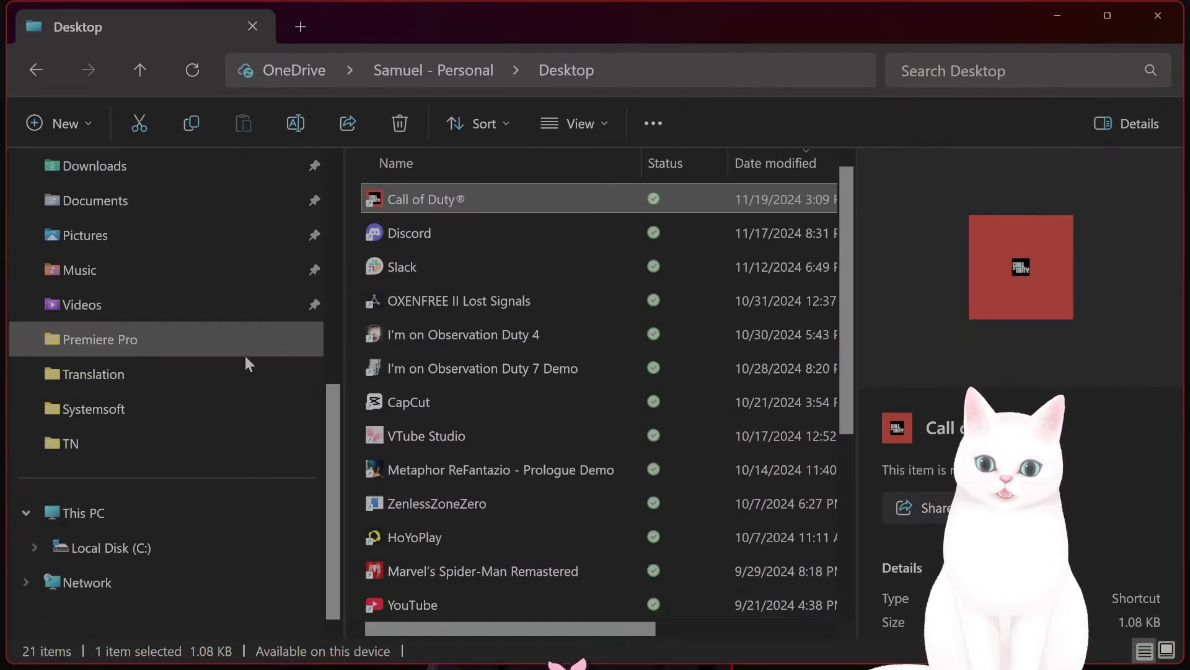
{"action": "left_click", "coordinate": [155, 545]}
{"action": "left_click", "coordinate": [35, 547]}
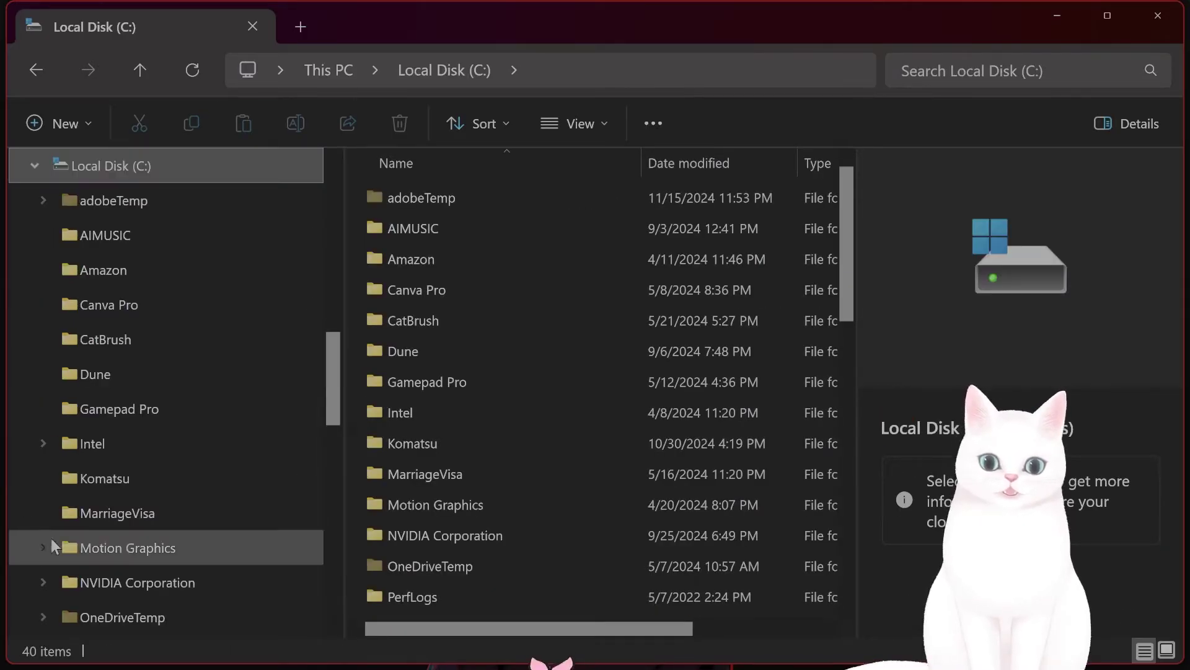
{"action": "scroll", "coordinate": [234, 381], "scroll_direction": "down", "scroll_amount": 3}
{"action": "left_click", "coordinate": [212, 447]}
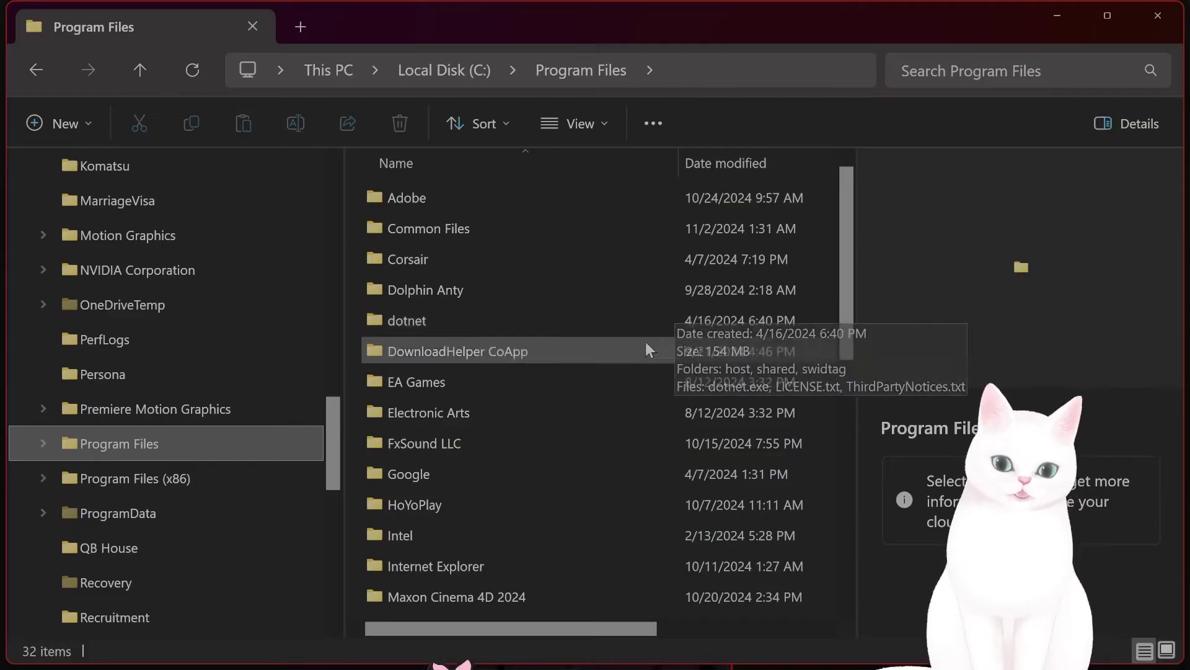
- Sort the Program Files folders by name in descending order and back to ascending order
{"action": "left_click", "coordinate": [415, 163]}
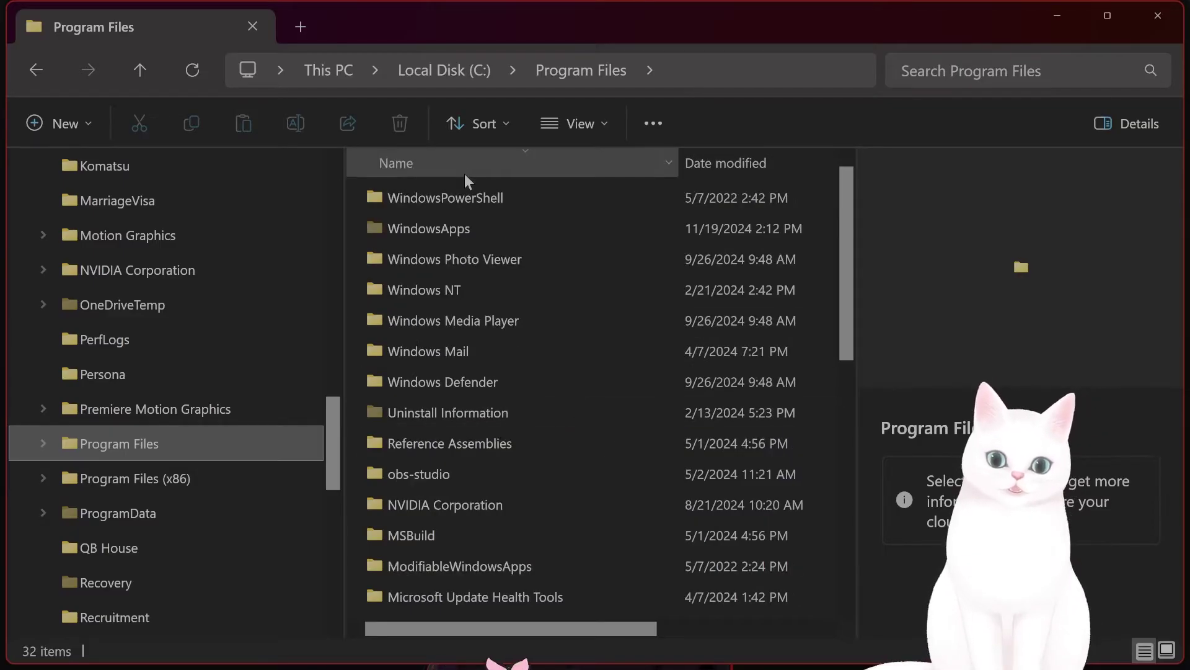
{"action": "left_click", "coordinate": [463, 173]}
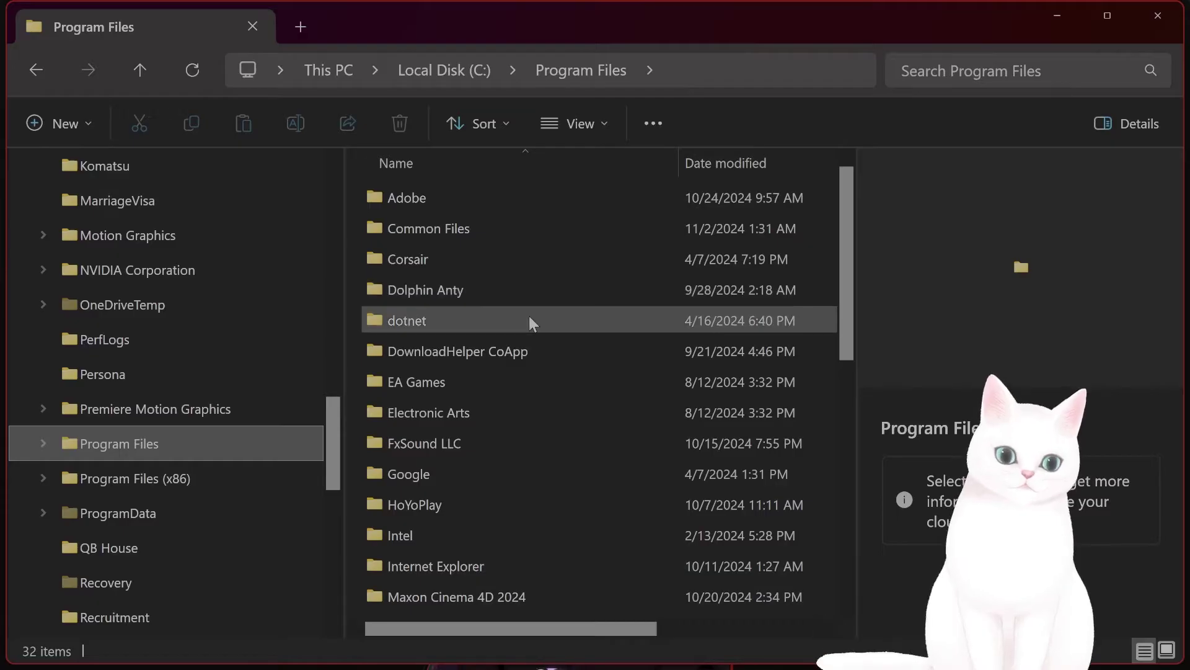
{"action": "mouse_move", "coordinate": [529, 315]}
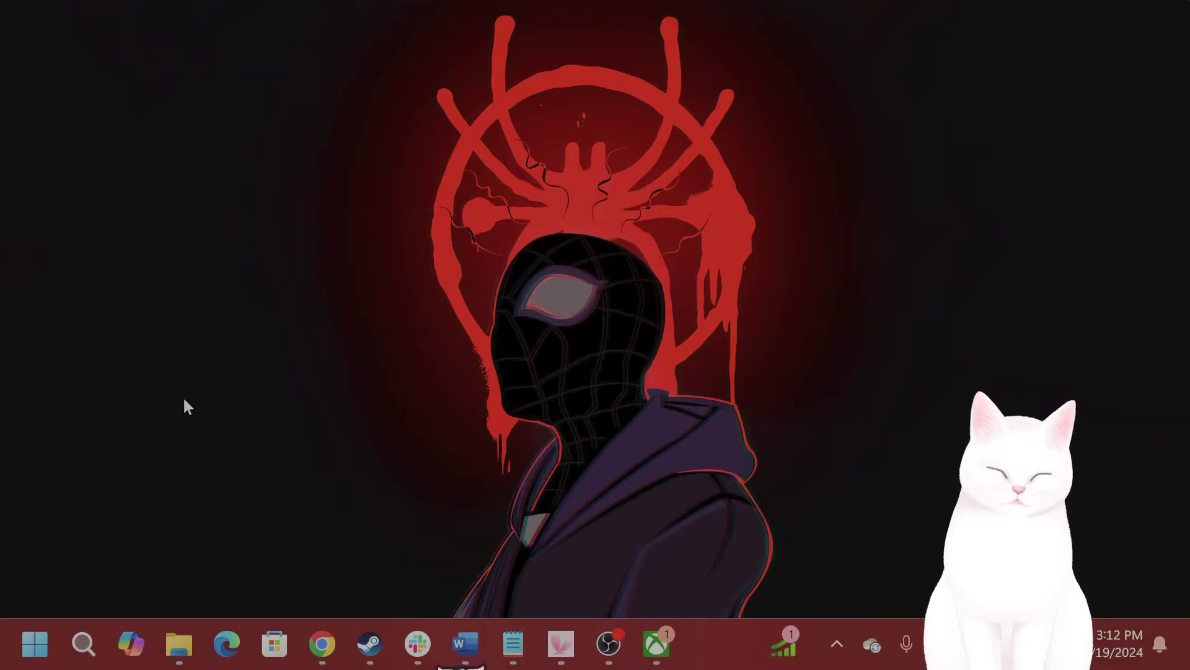
- Find Registry Editor through Windows search and open it
{"action": "left_click", "coordinate": [85, 645]}
{"action": "type", "text": "r"}
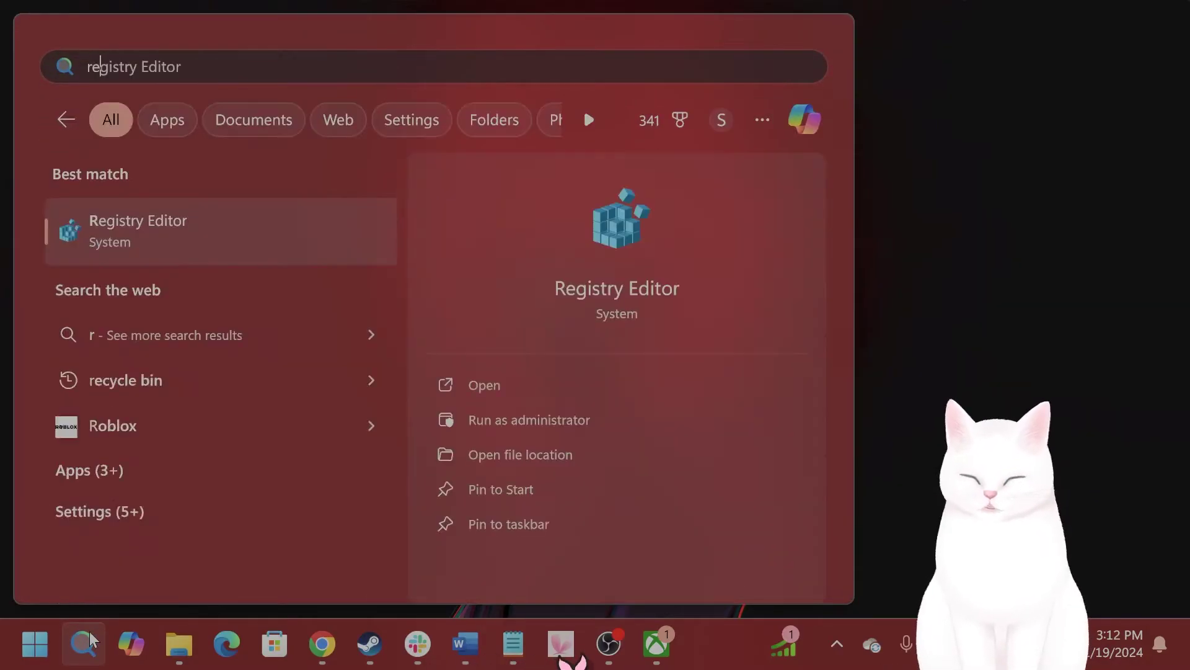
{"action": "type", "text": "e"}
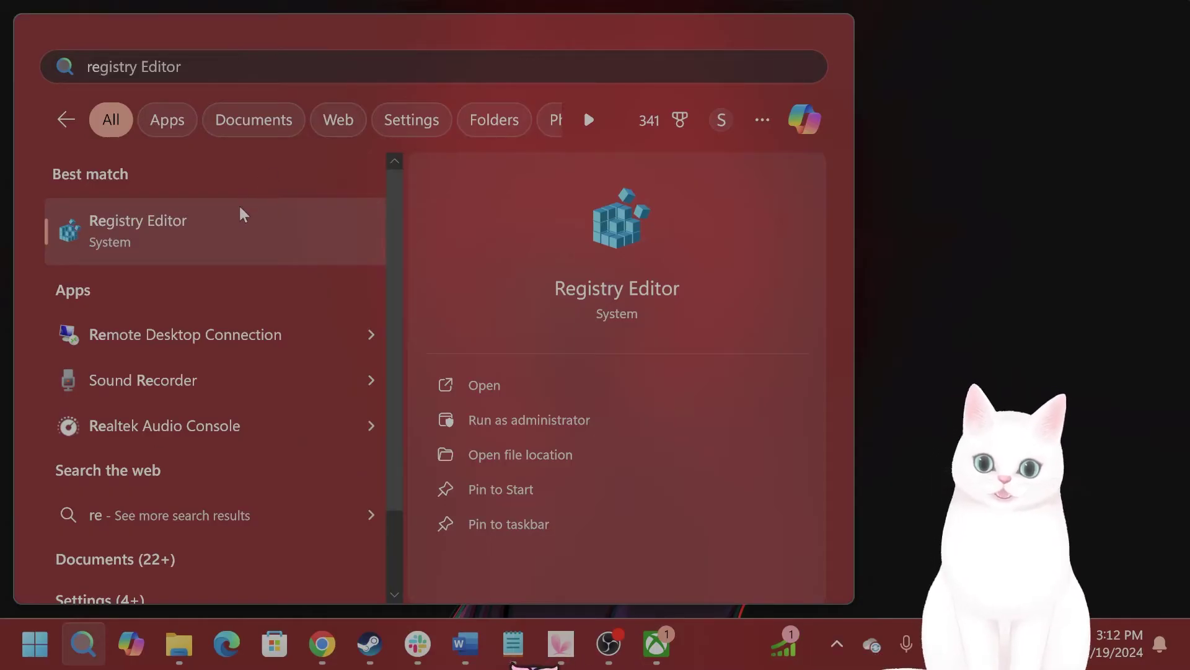
{"action": "left_click", "coordinate": [186, 244]}
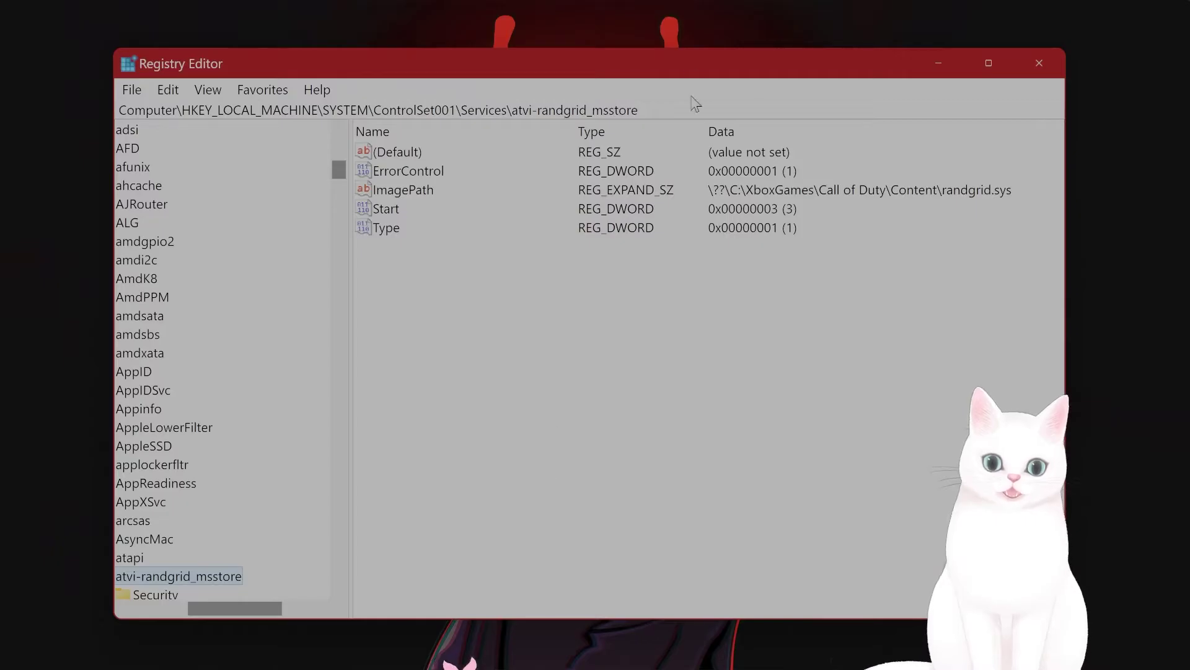
- Highlight the full registry path of the atvi-randgrid_msstore key under ControlSet001\Services, and clear the highlight
{"action": "left_click", "coordinate": [652, 113]}
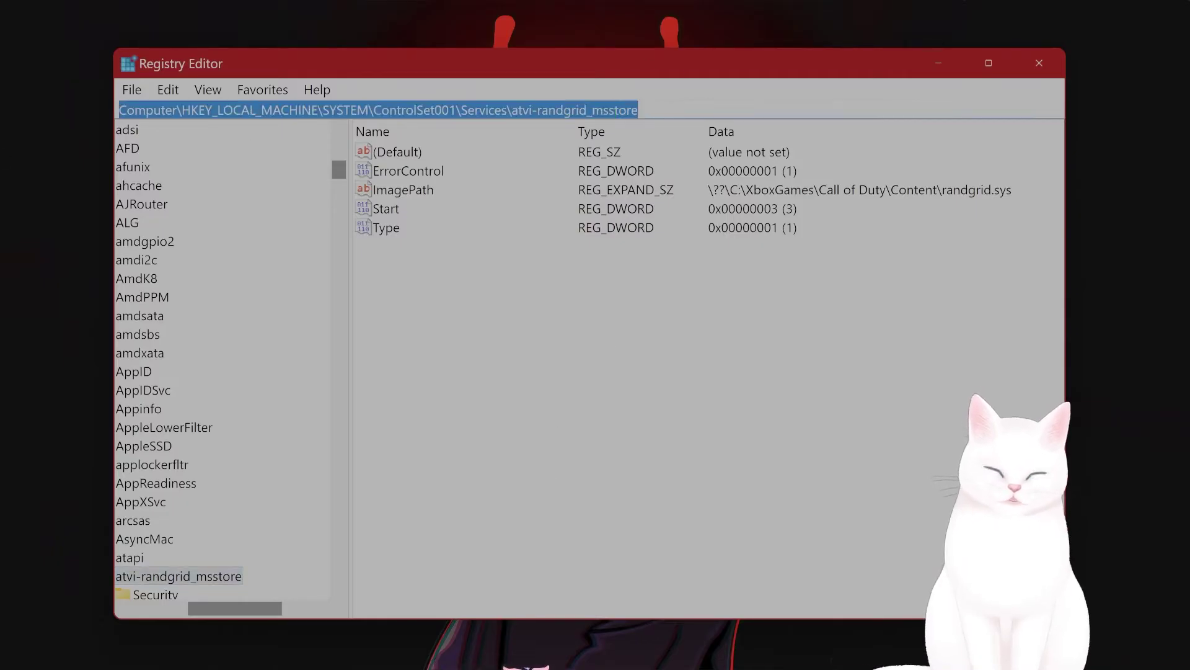
{"action": "left_click", "coordinate": [674, 109]}
{"action": "left_click_drag", "start_coordinate": [675, 108], "coordinate": [120, 109]}
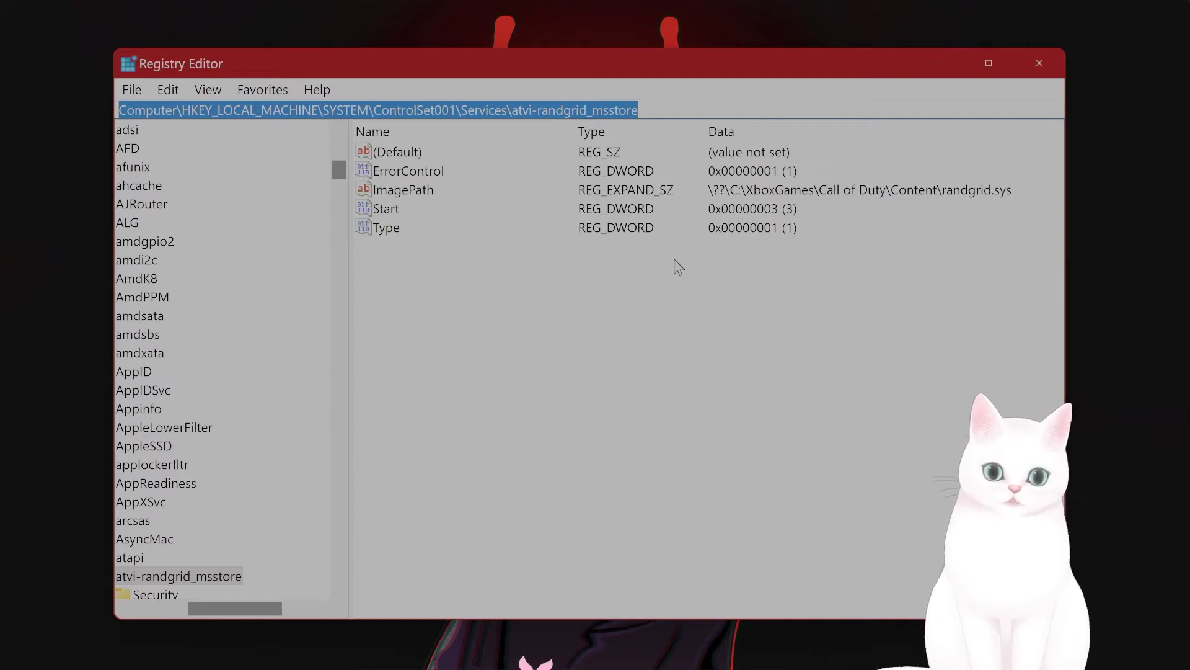
{"action": "left_click", "coordinate": [570, 281]}
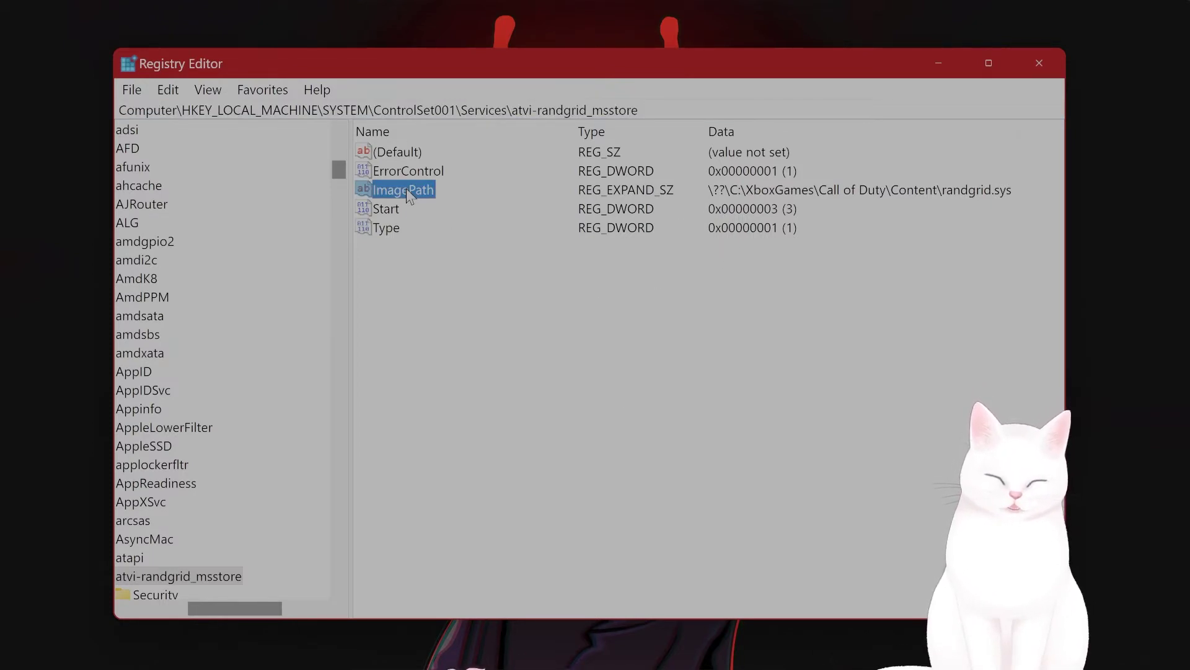
- Check the data path of the ImagePath value in the atvi-randgrid_msstore key
{"action": "left_click", "coordinate": [884, 194]}
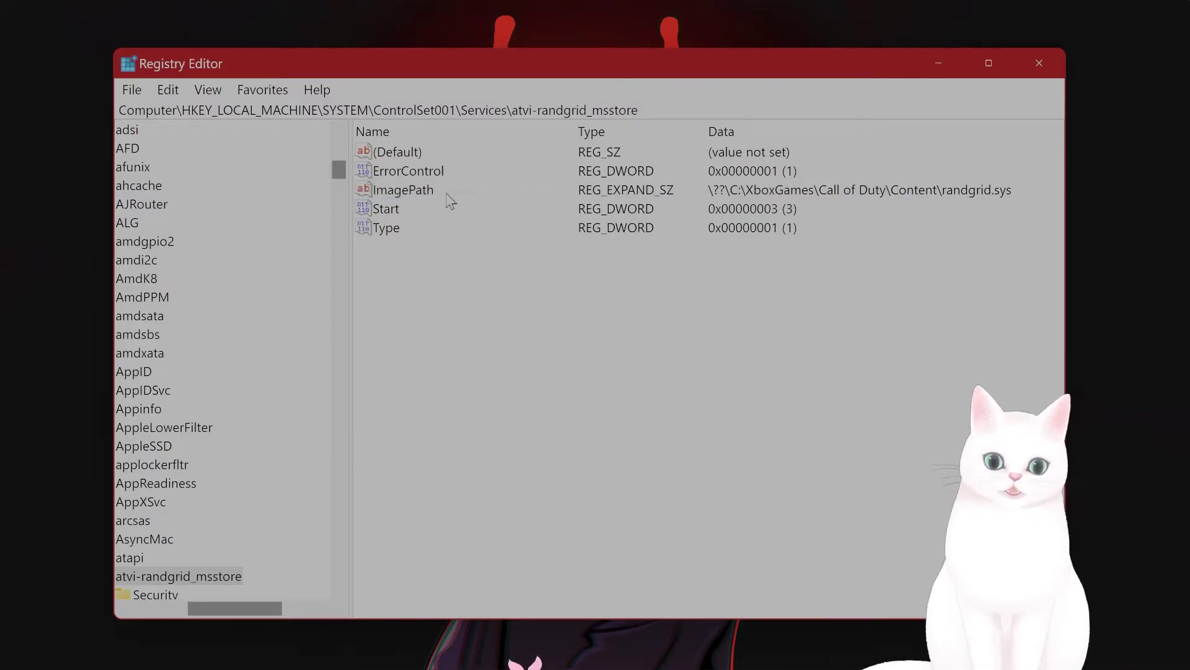
{"action": "left_click", "coordinate": [416, 192]}
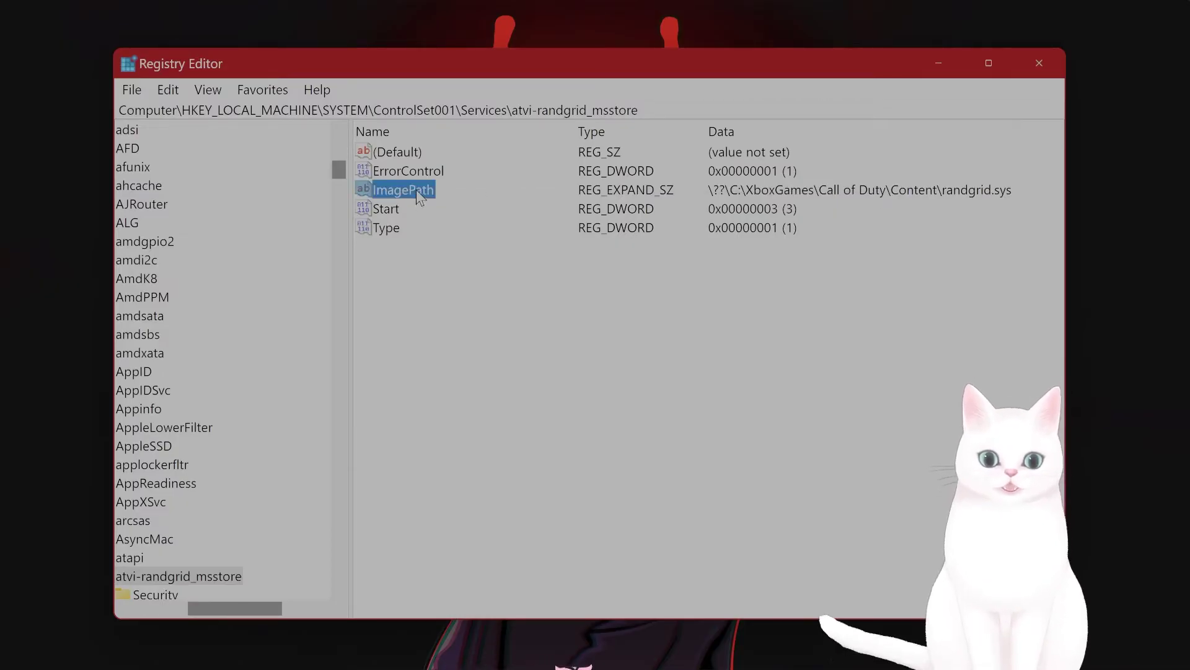
{"action": "left_click", "coordinate": [795, 195]}
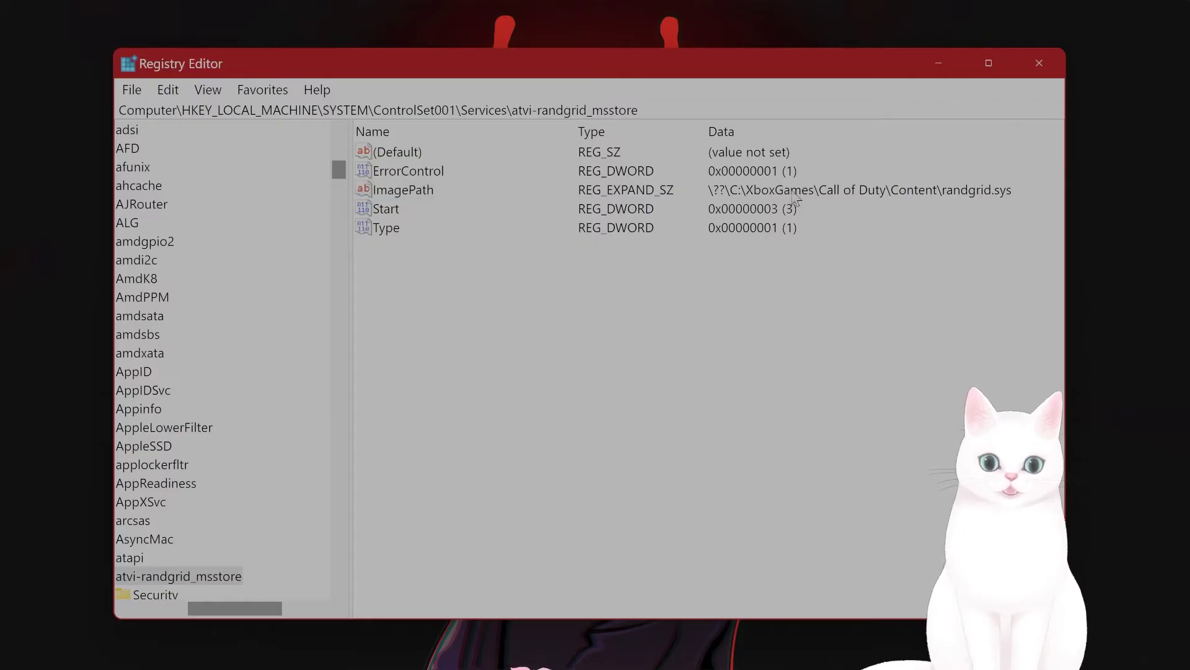
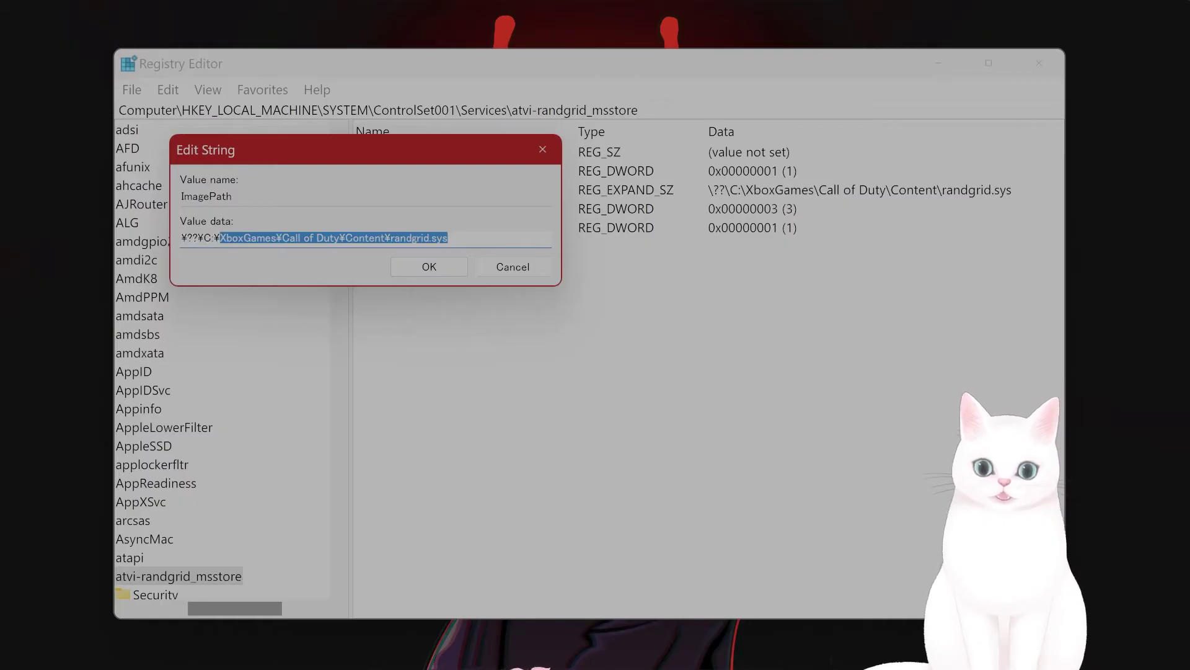
- Switch to the Xbox app and browse to Call of Duty's installation folder from the game's file management options
{"action": "left_click", "coordinate": [655, 643]}
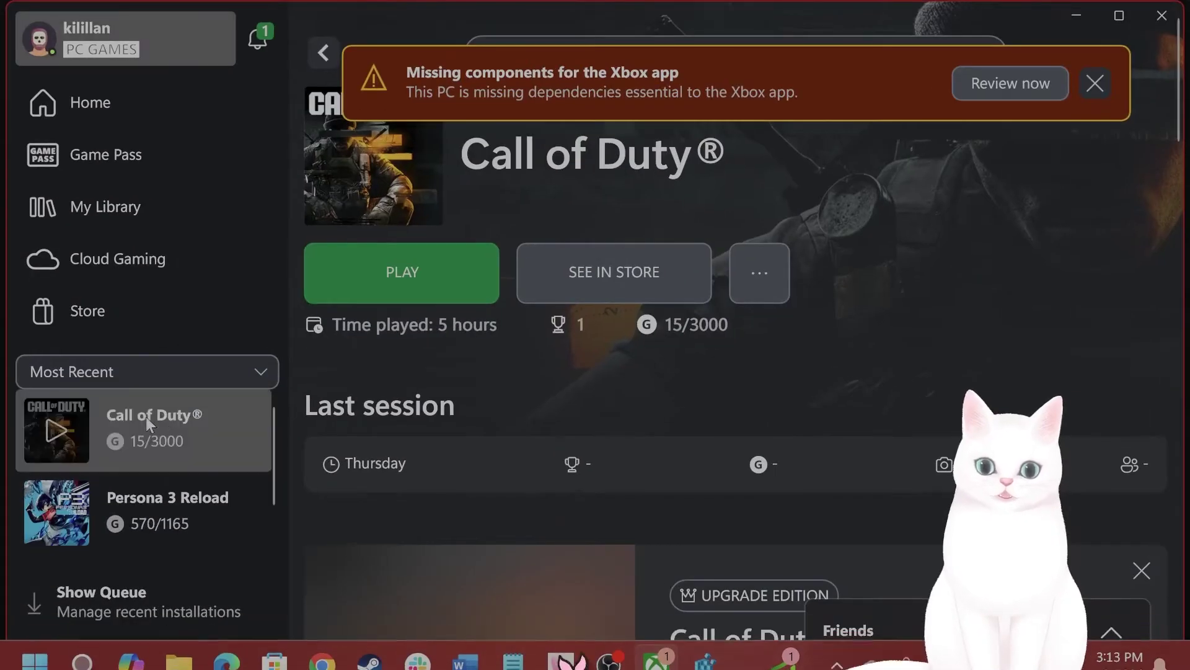
{"action": "right_click", "coordinate": [177, 432]}
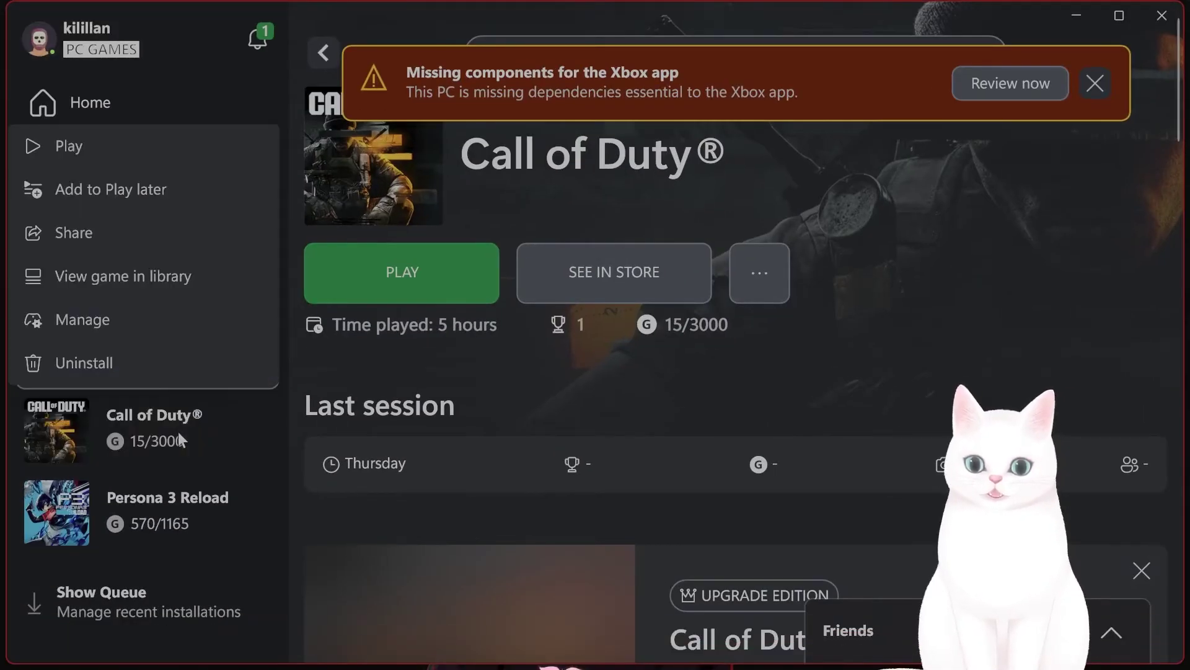
{"action": "left_click", "coordinate": [176, 326]}
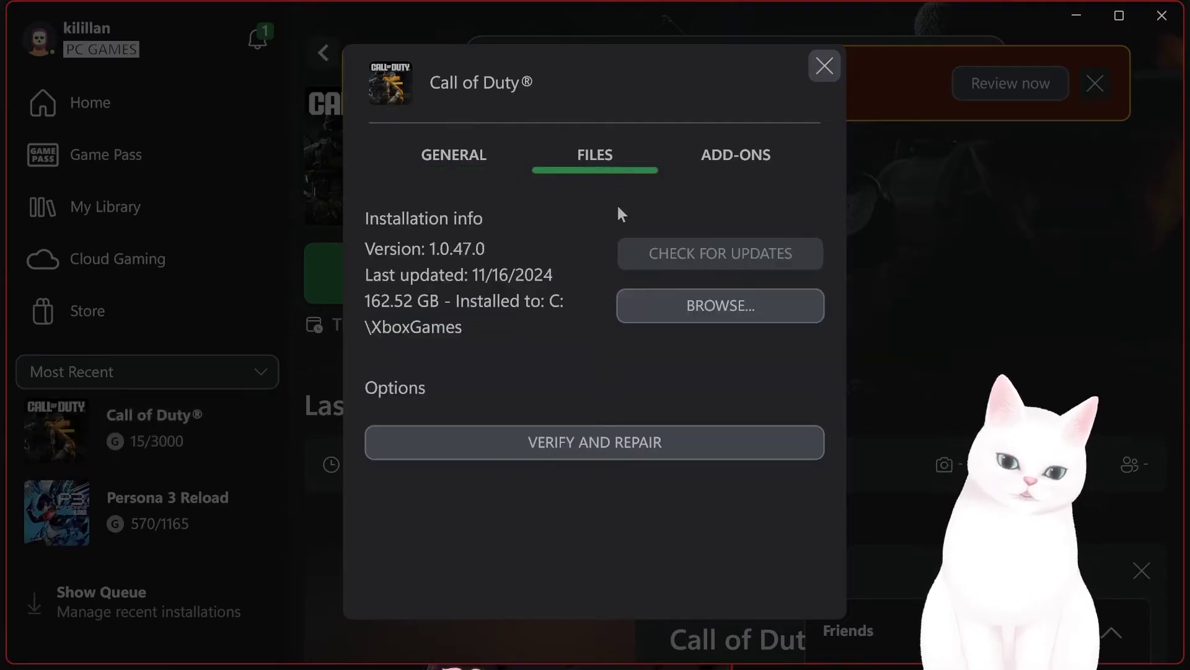
{"action": "left_click", "coordinate": [694, 291]}
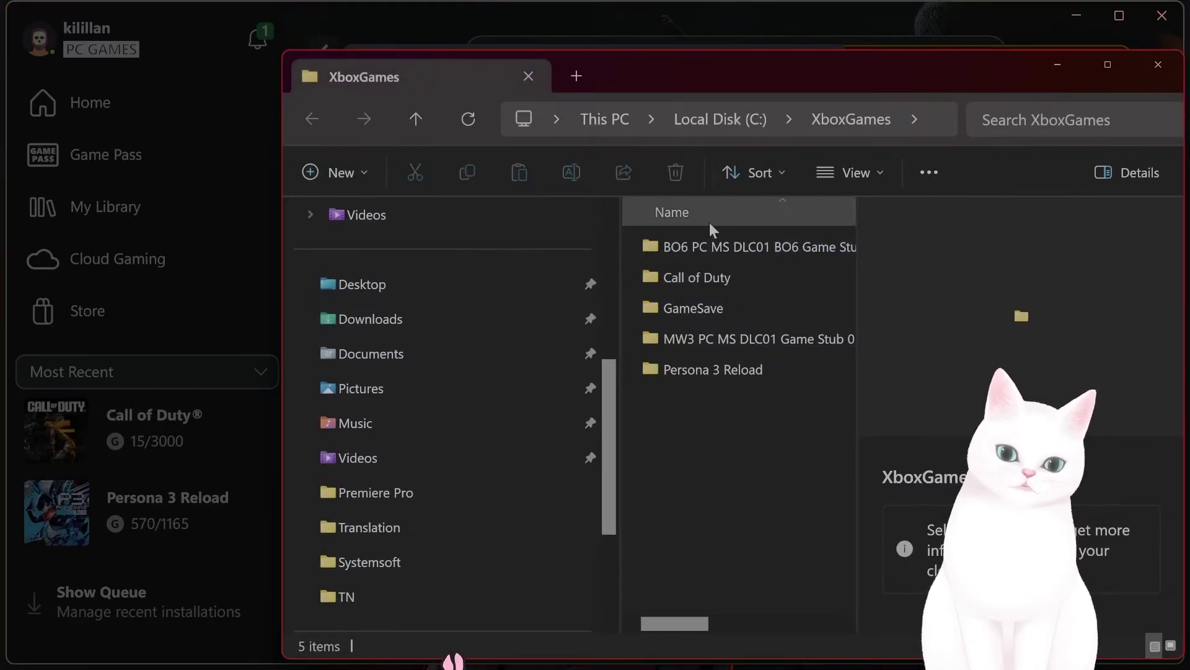
- Open the Content folder inside Call of Duty in a maximized window and look through its files for randgrid.sys
{"action": "double_click", "coordinate": [762, 67]}
{"action": "double_click", "coordinate": [470, 225]}
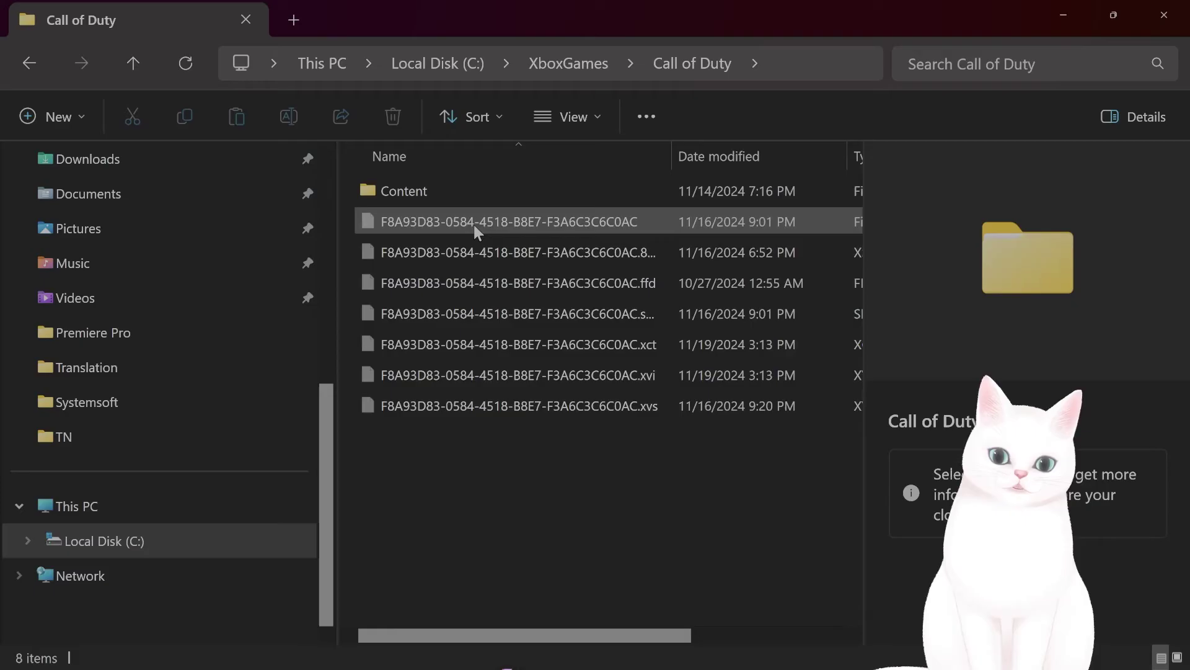
{"action": "double_click", "coordinate": [477, 189]}
{"action": "scroll", "coordinate": [654, 366], "scroll_direction": "down", "scroll_amount": 20}
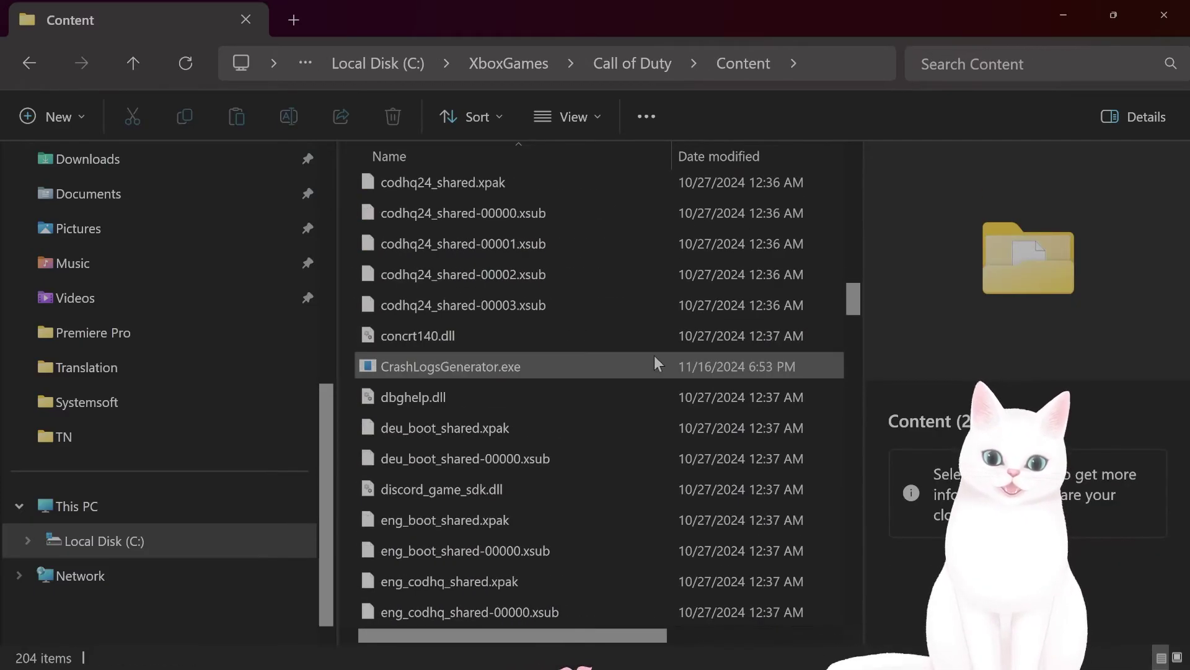
{"action": "scroll", "coordinate": [649, 361], "scroll_direction": "down", "scroll_amount": 20}
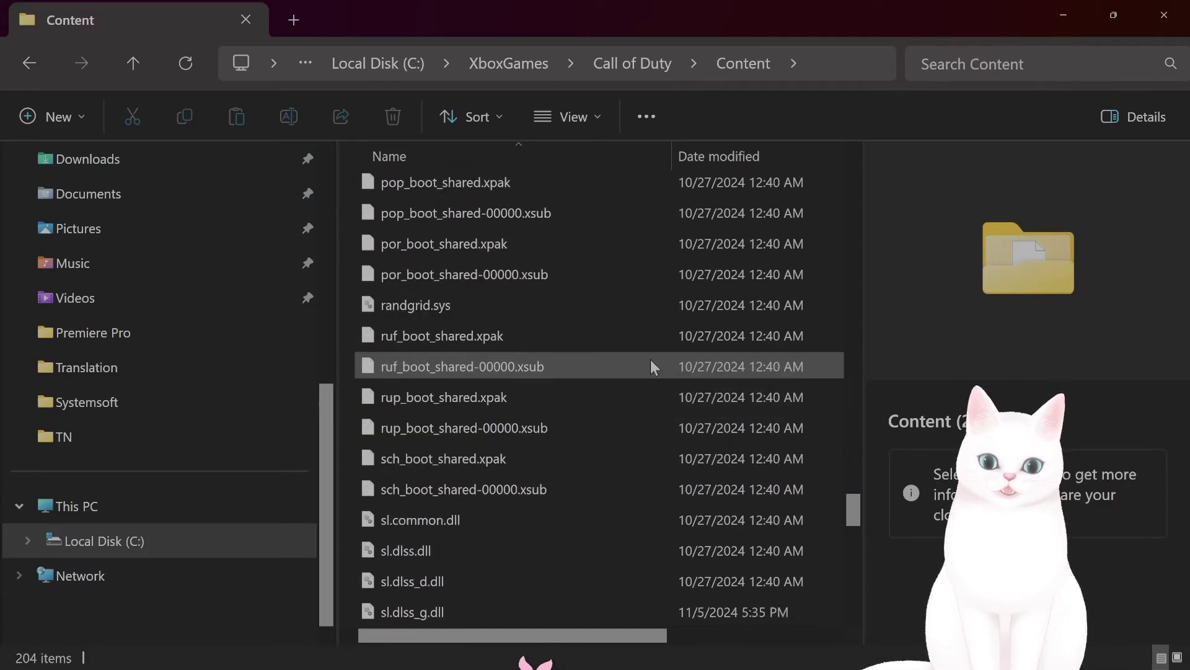
{"action": "scroll", "coordinate": [630, 377], "scroll_direction": "up", "scroll_amount": 20}
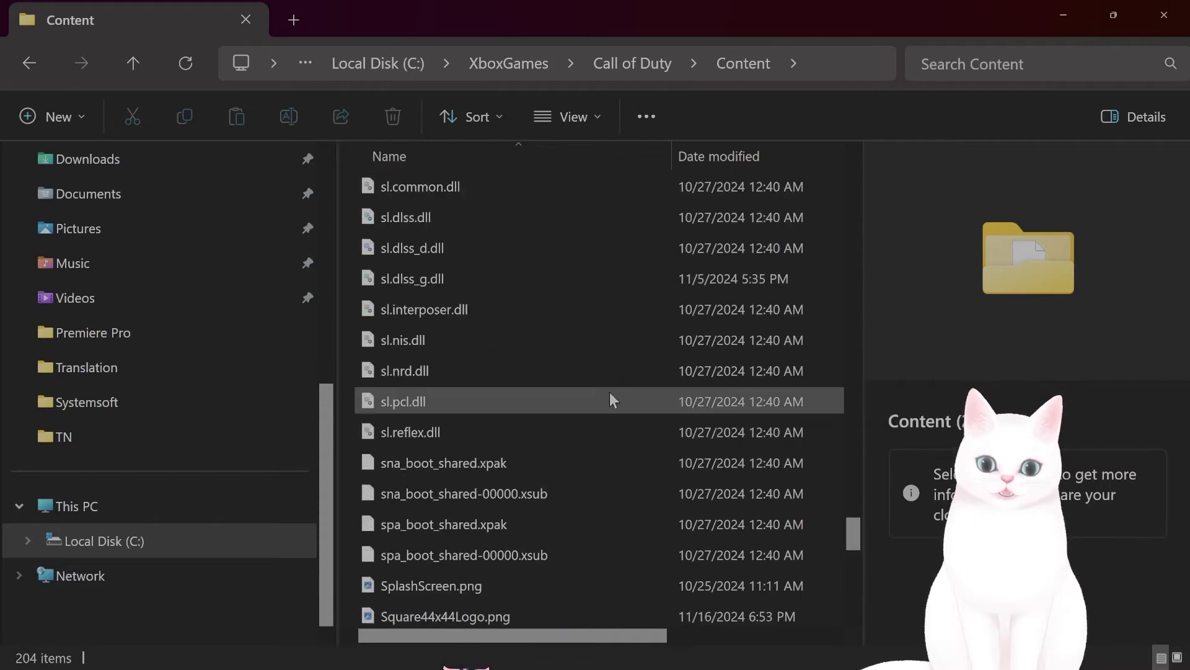
{"action": "scroll", "coordinate": [599, 406], "scroll_direction": "up", "scroll_amount": 15}
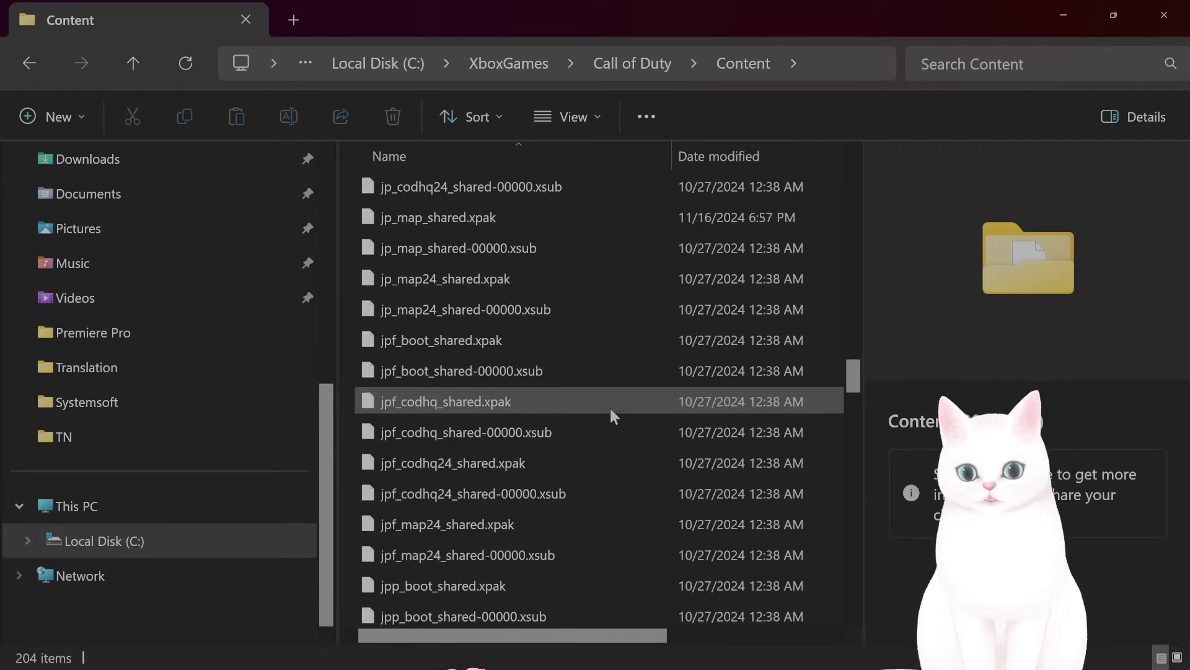
- Search the Content folder for "ran" and select randgrid.sys at the end of the results
{"action": "left_click", "coordinate": [1040, 63]}
{"action": "type", "text": "rangrid"}
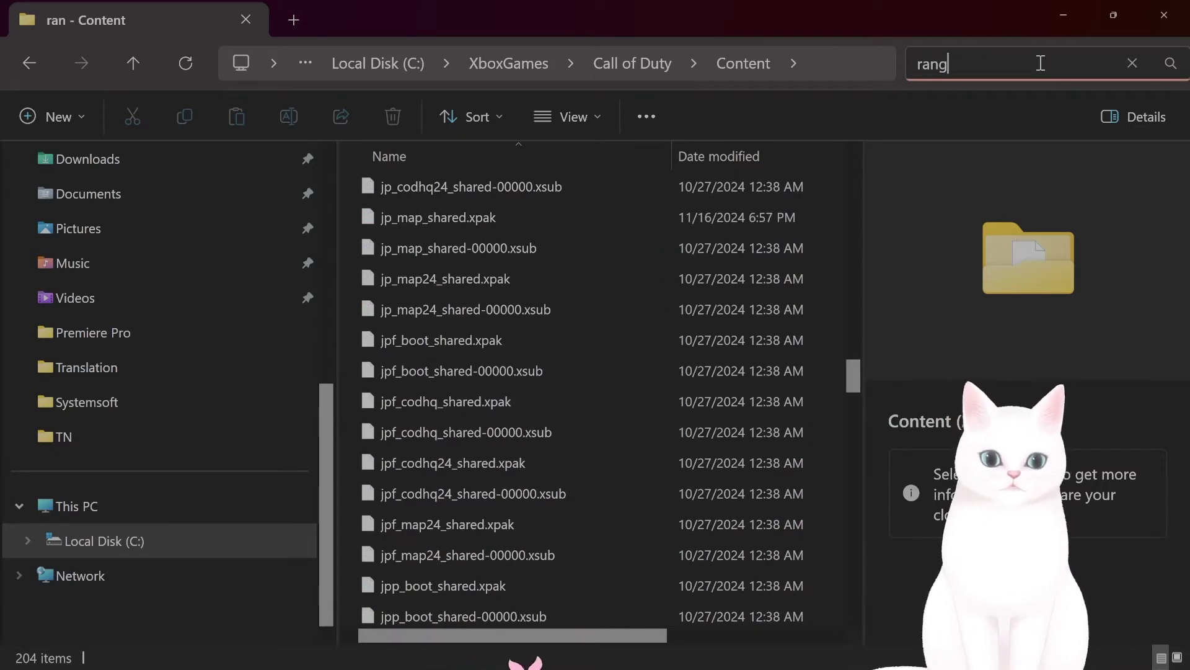
{"action": "key", "text": "Return"}
{"action": "left_click", "coordinate": [999, 65]}
{"action": "key", "text": "BackSpace"}
{"action": "key", "text": "BackSpace"}
{"action": "key", "text": "BackSpace"}
{"action": "key", "text": "BackSpace"}
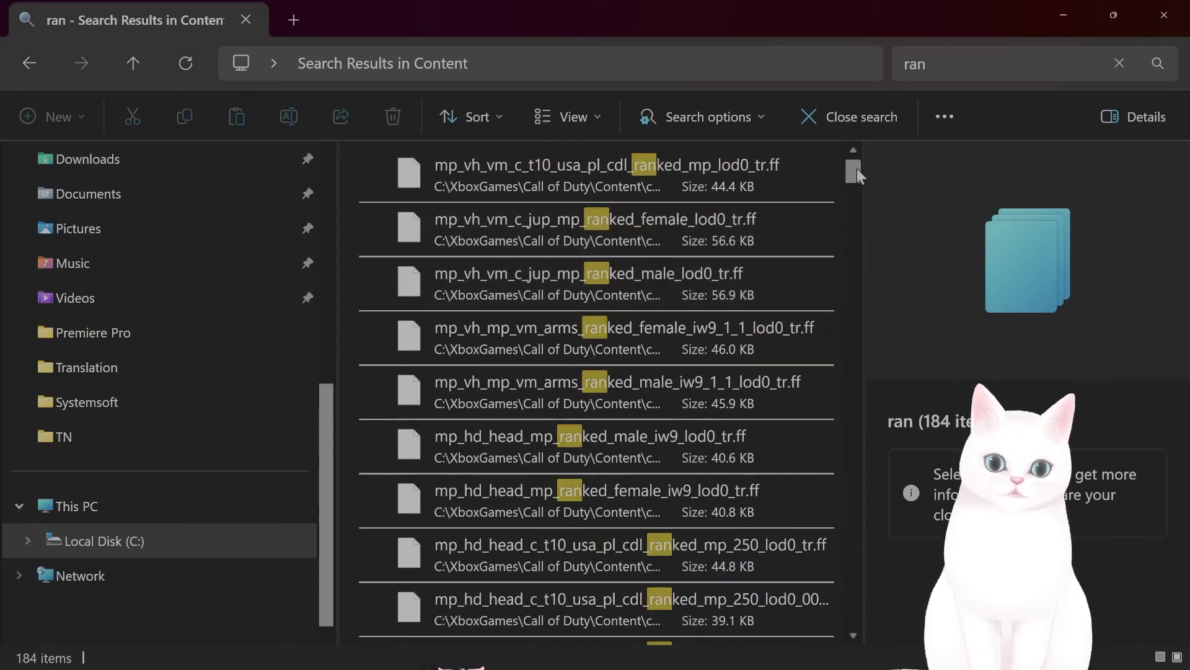
{"action": "left_click_drag", "start_coordinate": [857, 169], "coordinate": [856, 635]}
{"action": "left_click", "coordinate": [653, 623]}
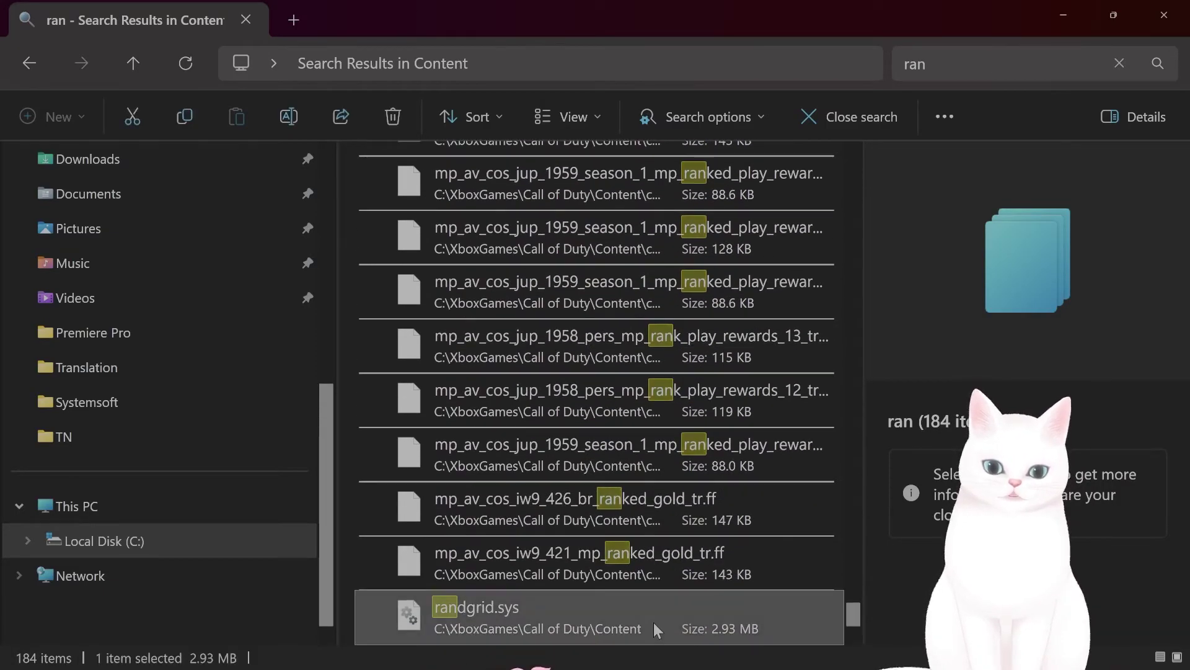
- Copy the full path of randgrid.sys and leave the folder window
{"action": "right_click", "coordinate": [617, 628]}
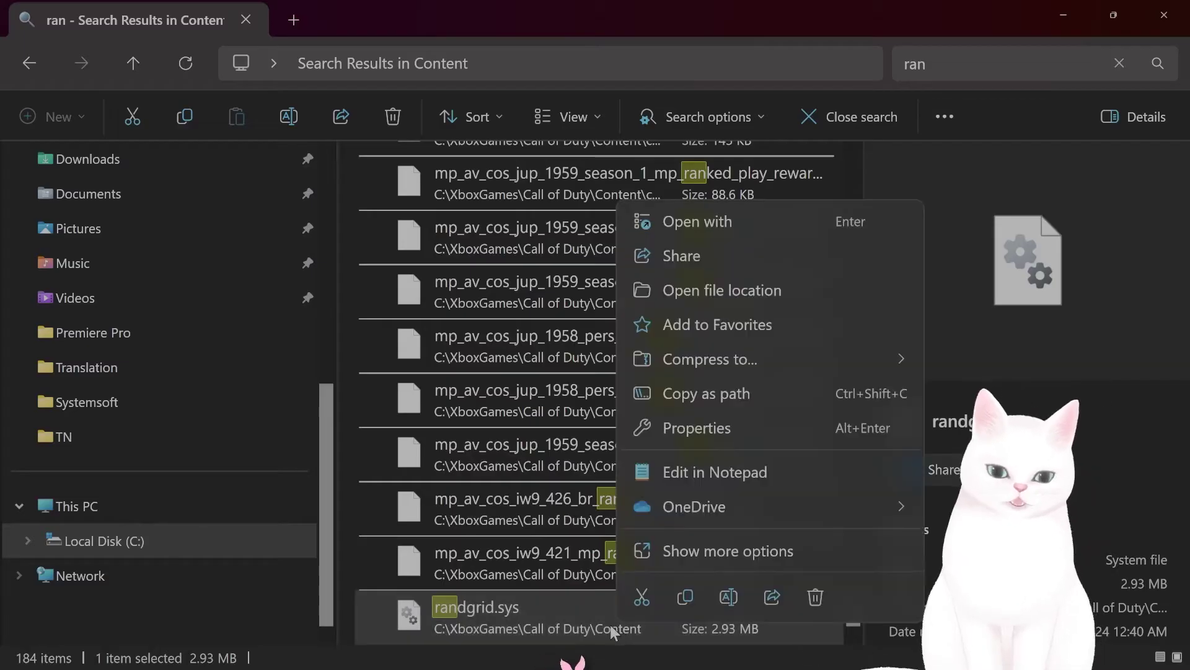
{"action": "left_click", "coordinate": [720, 393]}
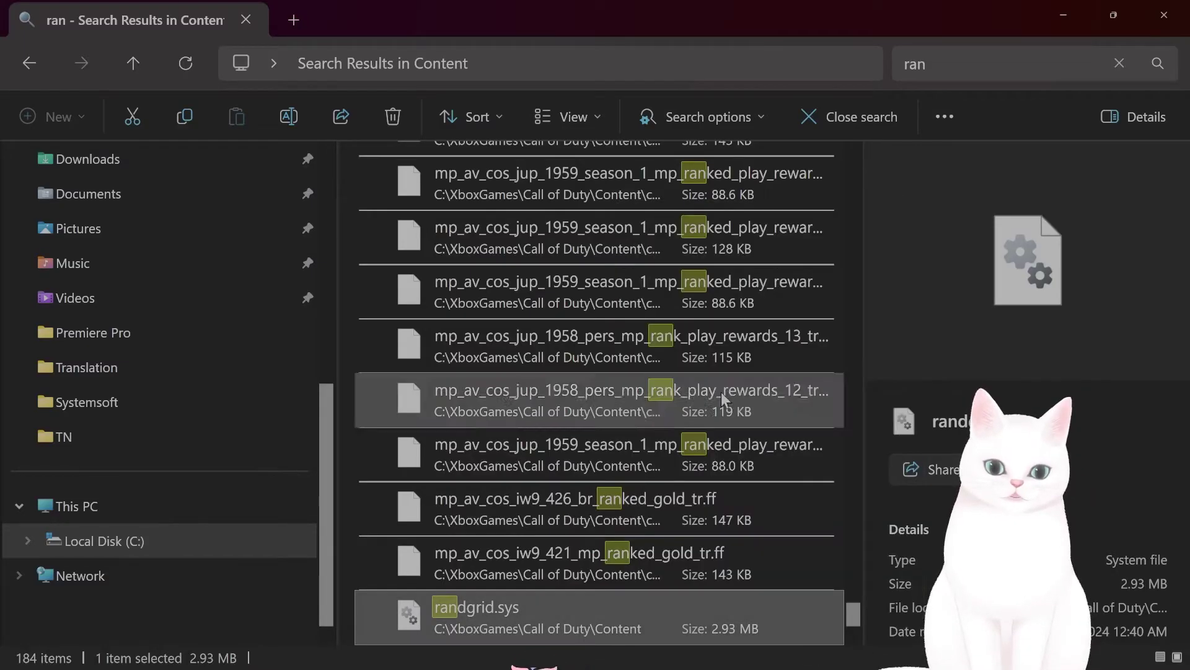
{"action": "left_click", "coordinate": [1114, 16]}
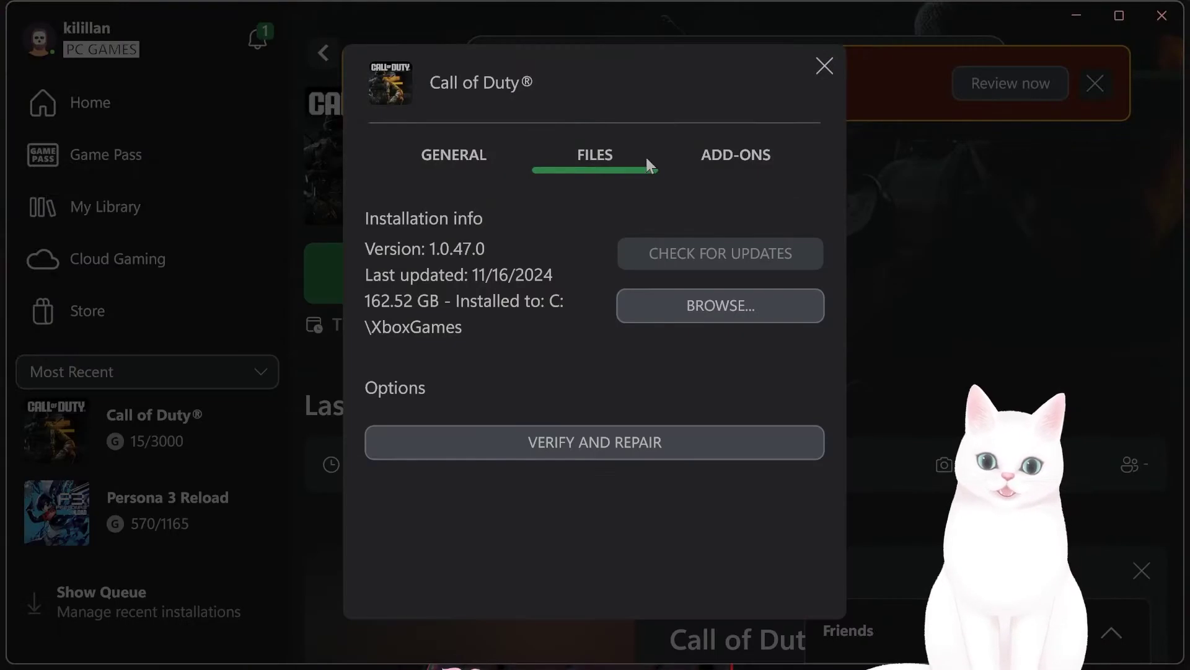
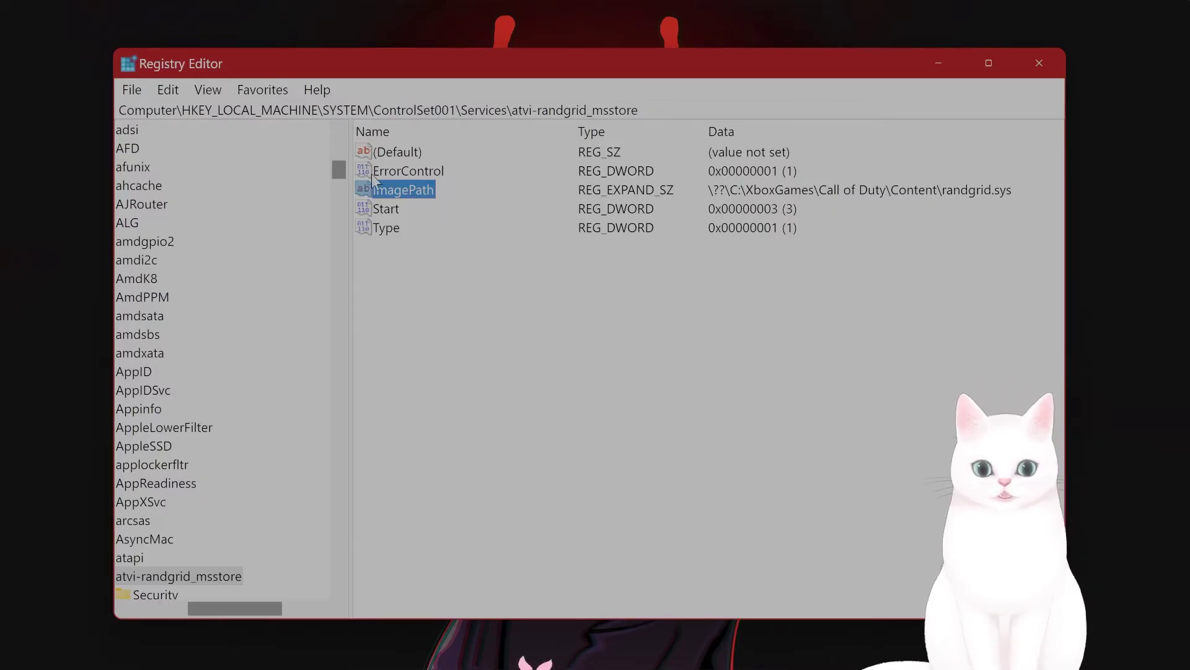
- Delete the ImagePath value from the atvi-randgrid_msstore key in Registry Editor and confirm the deletion
{"action": "right_click", "coordinate": [390, 194]}
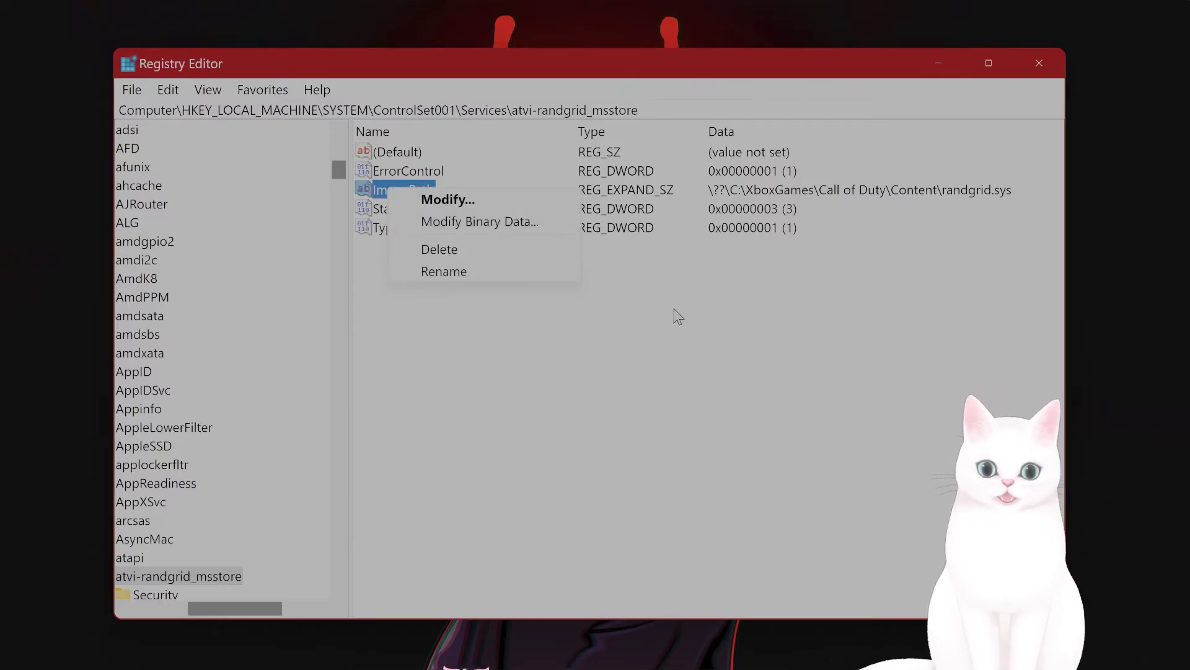
{"action": "left_click", "coordinate": [678, 317]}
{"action": "right_click", "coordinate": [399, 192]}
{"action": "left_click", "coordinate": [464, 251]}
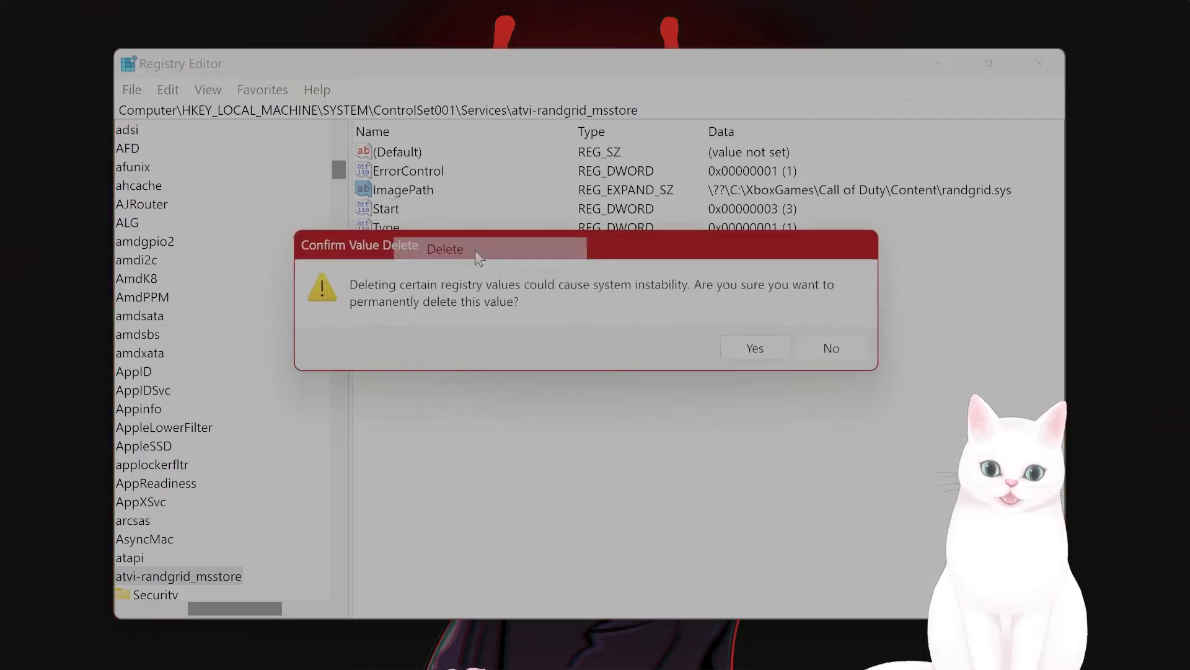
{"action": "left_click", "coordinate": [770, 351]}
- Open Windows Settings through search and go to the list of installed apps
{"action": "mouse_move", "coordinate": [525, 666]}
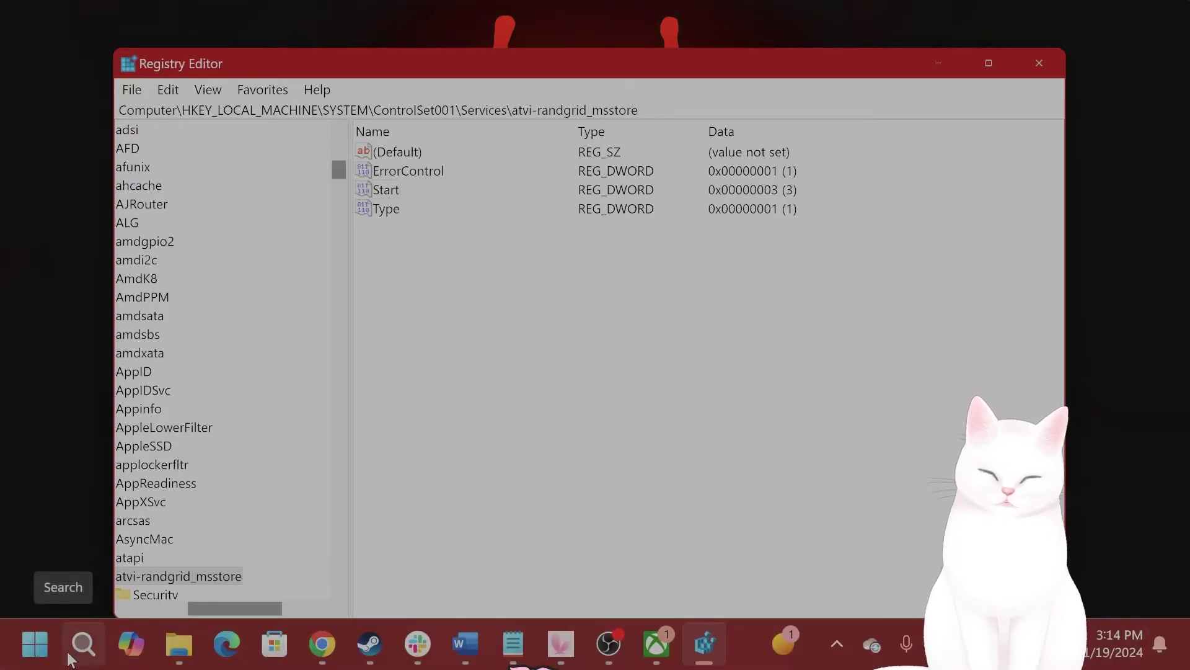
{"action": "left_click", "coordinate": [71, 656]}
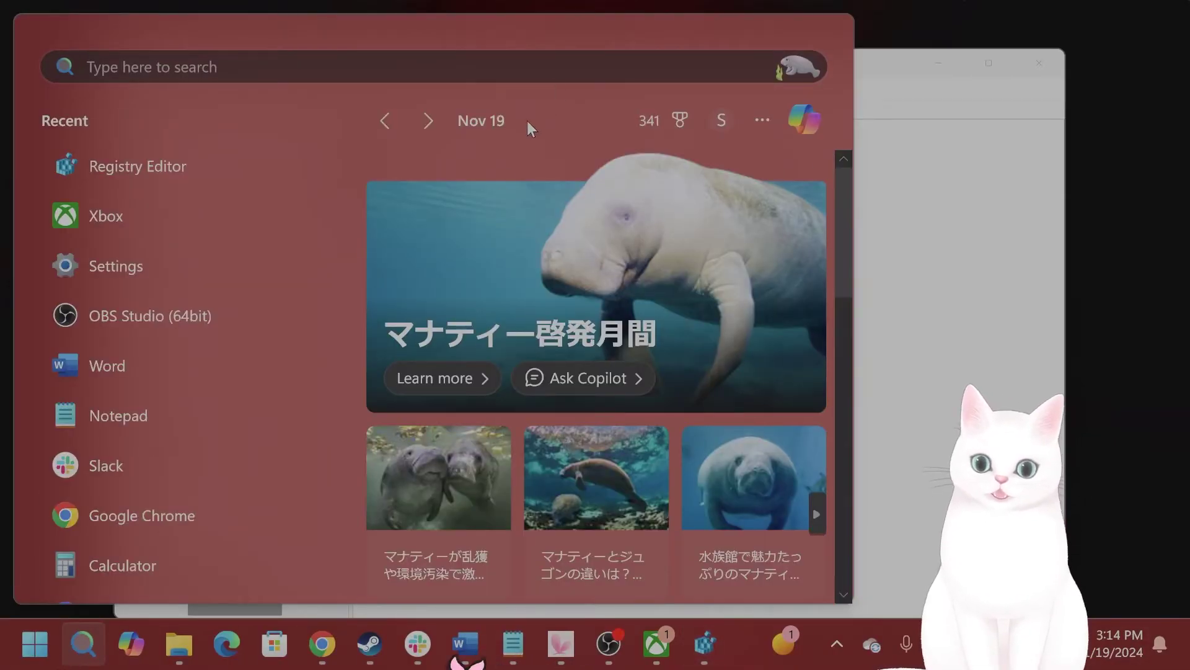
{"action": "type", "text": "settings"}
{"action": "left_click", "coordinate": [213, 242]}
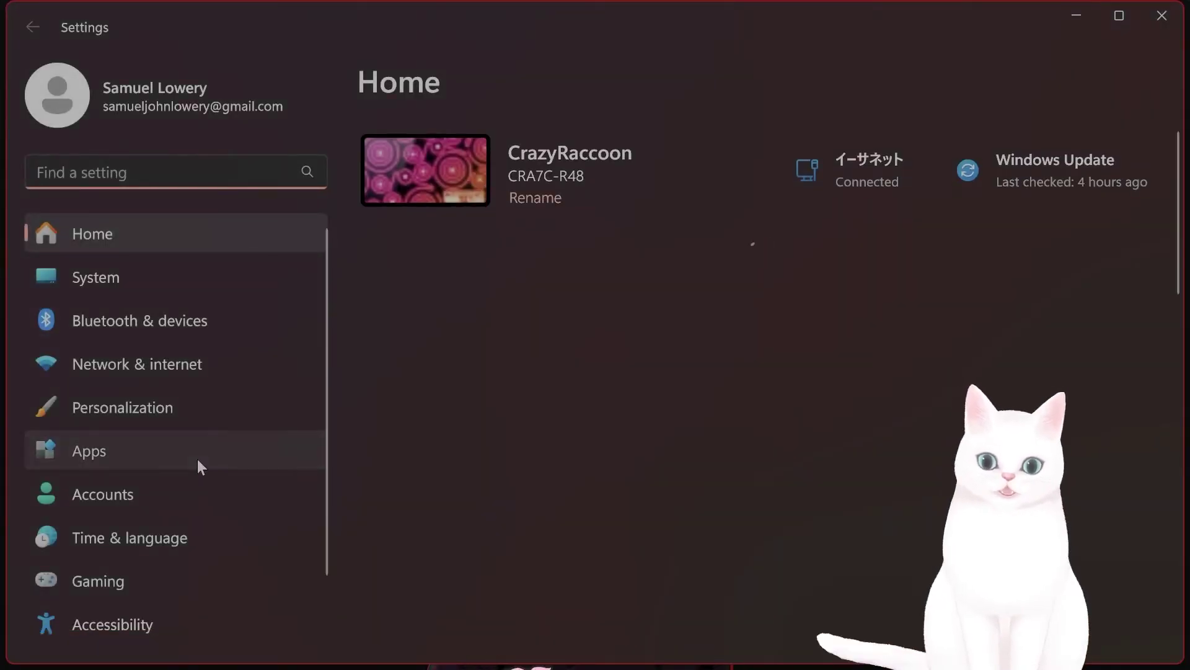
{"action": "left_click", "coordinate": [197, 459]}
{"action": "left_click", "coordinate": [961, 164]}
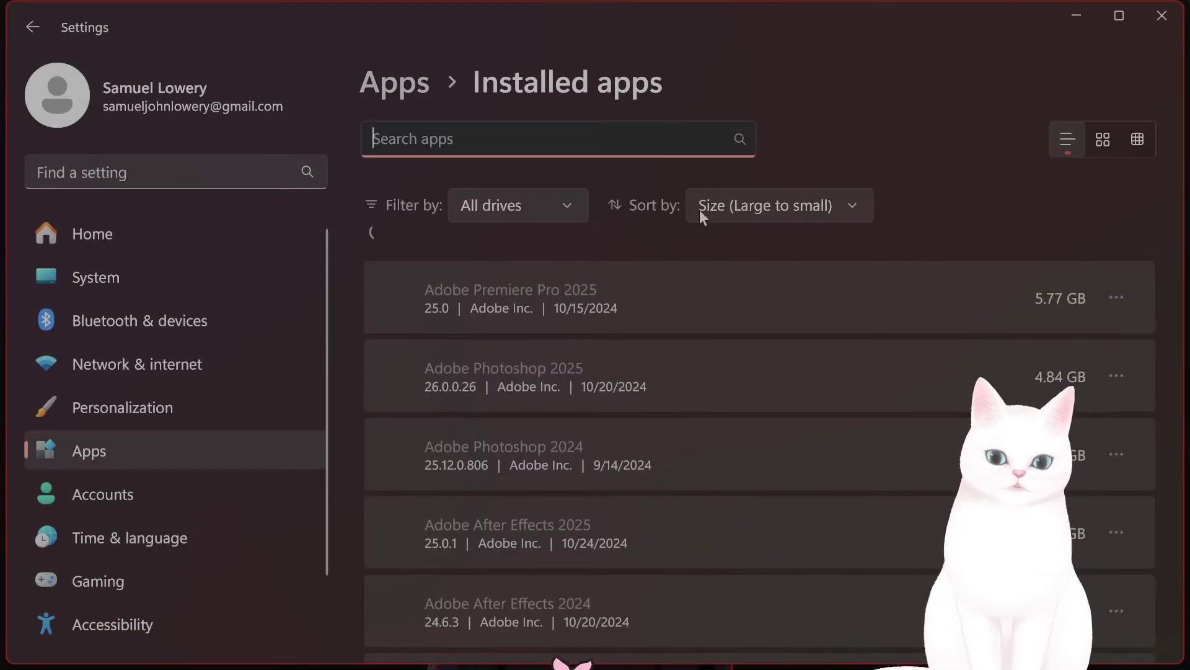
- Search the installed apps for "ca" and open the advanced options of Call of Duty
{"action": "left_click", "coordinate": [575, 138]}
{"action": "type", "text": "ca"}
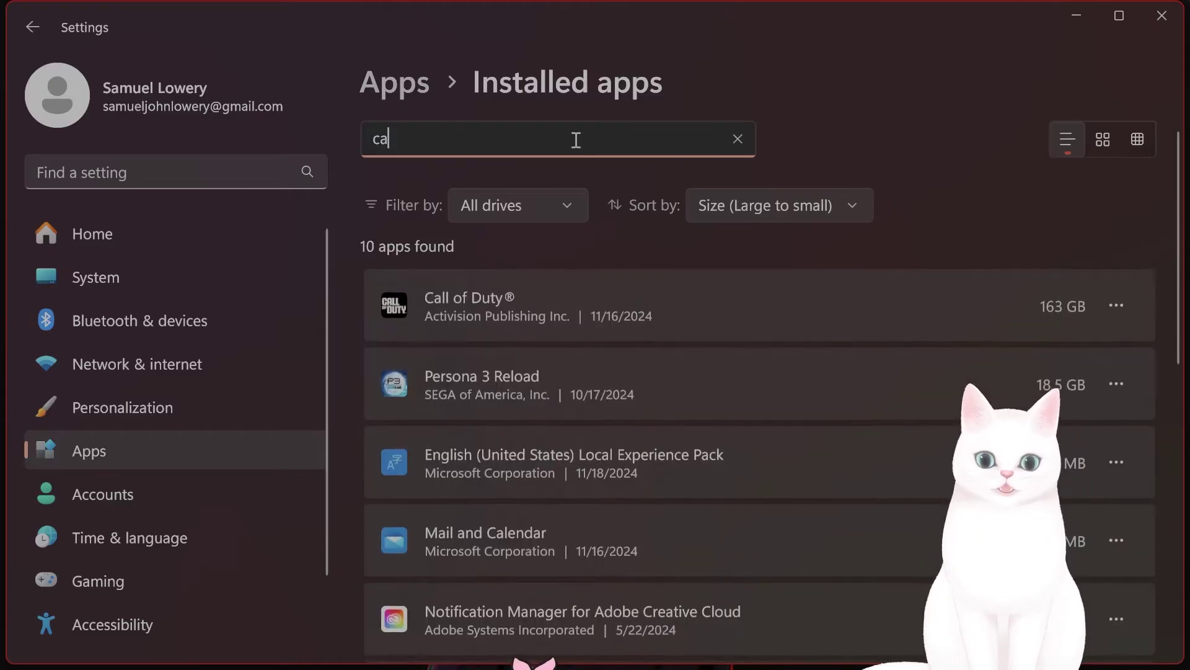
{"action": "left_click", "coordinate": [1119, 306]}
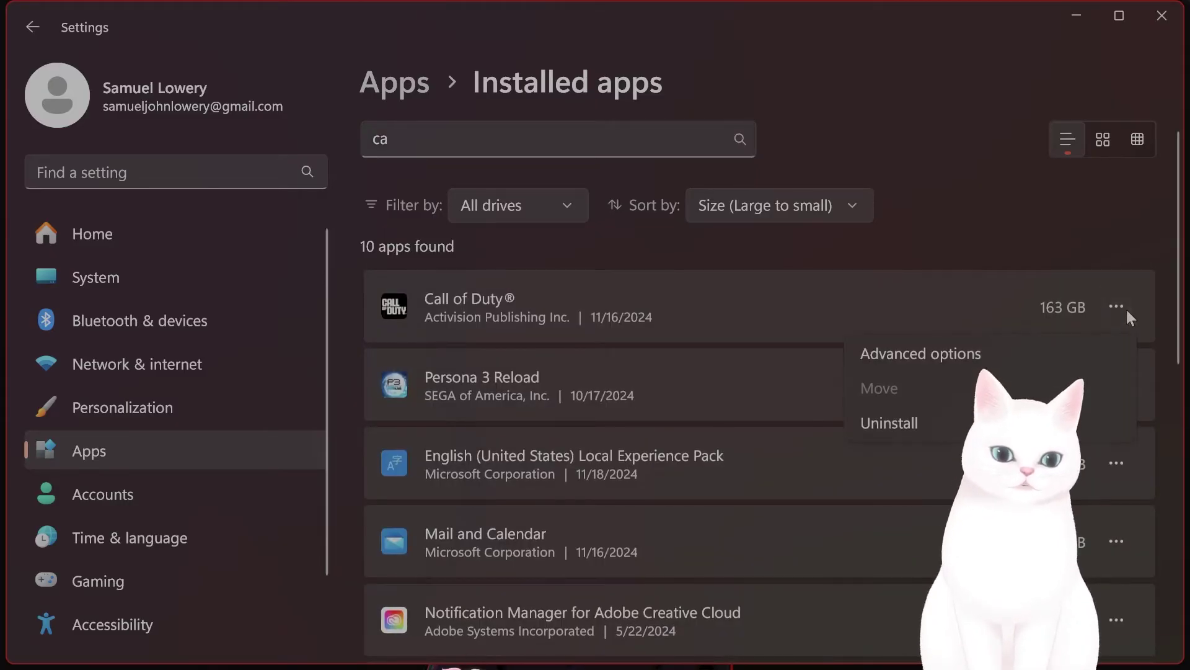
{"action": "left_click", "coordinate": [977, 350]}
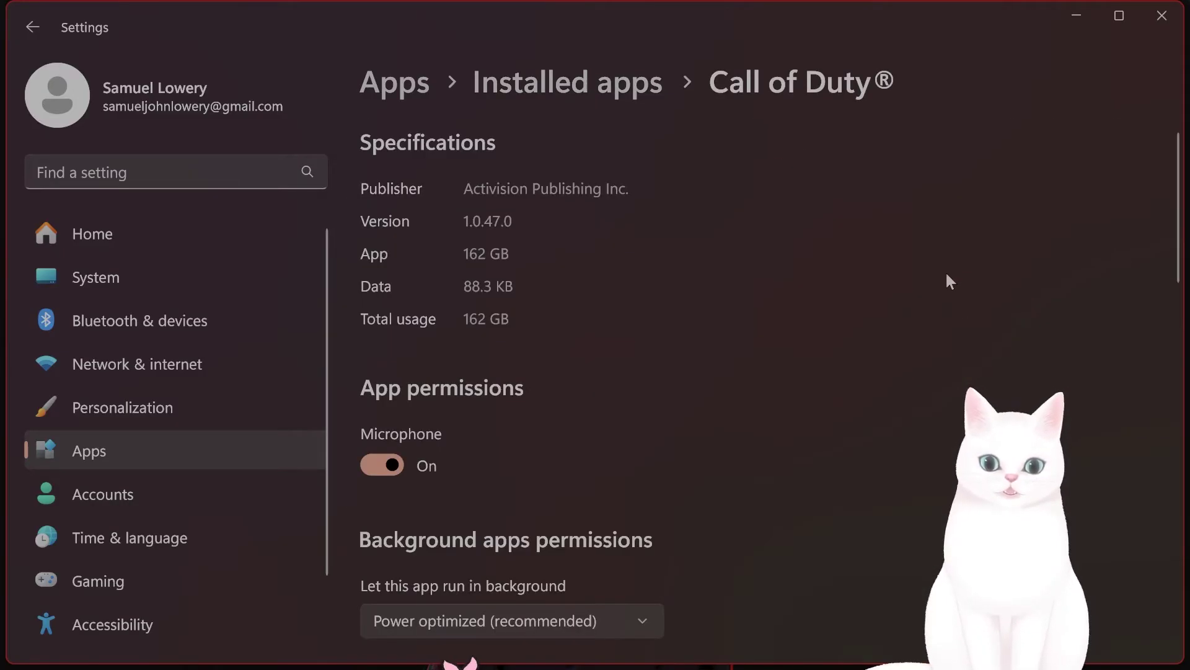
- Repair and reset the Call of Duty app, confirming the reset, and close Settings and Registry Editor
{"action": "scroll", "coordinate": [944, 270], "scroll_direction": "down", "scroll_amount": 15}
{"action": "scroll", "coordinate": [620, 273], "scroll_direction": "up", "scroll_amount": 1}
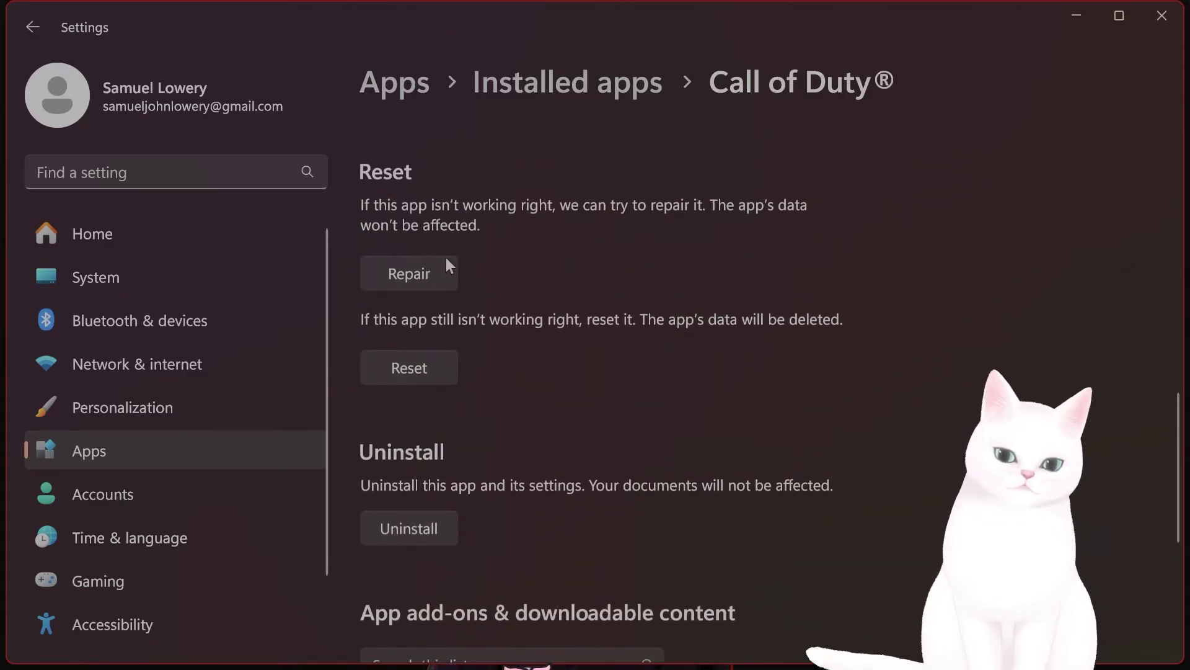
{"action": "left_click", "coordinate": [445, 268]}
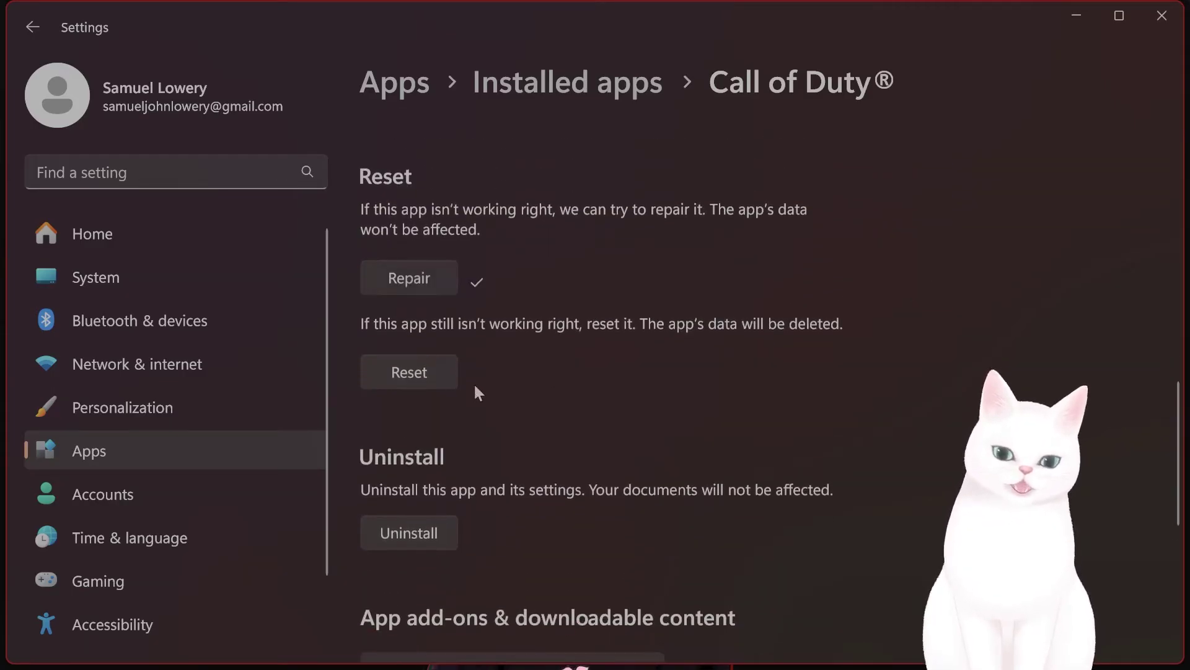
{"action": "left_click", "coordinate": [412, 375]}
{"action": "left_click", "coordinate": [507, 320]}
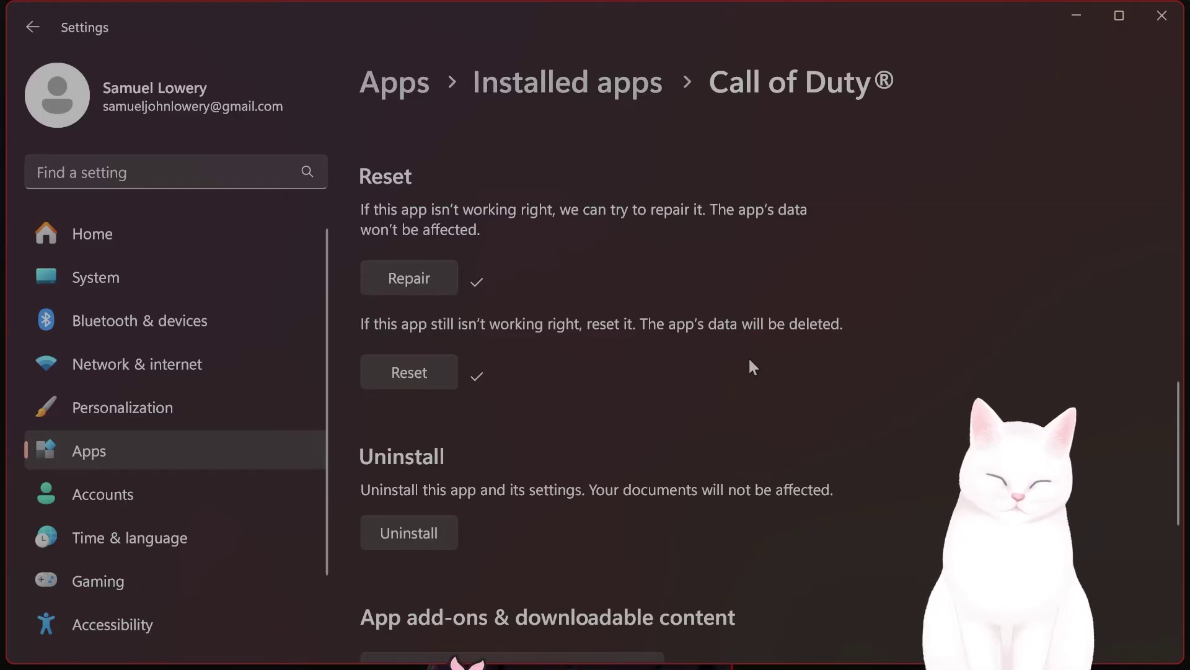
{"action": "left_click", "coordinate": [1144, 23]}
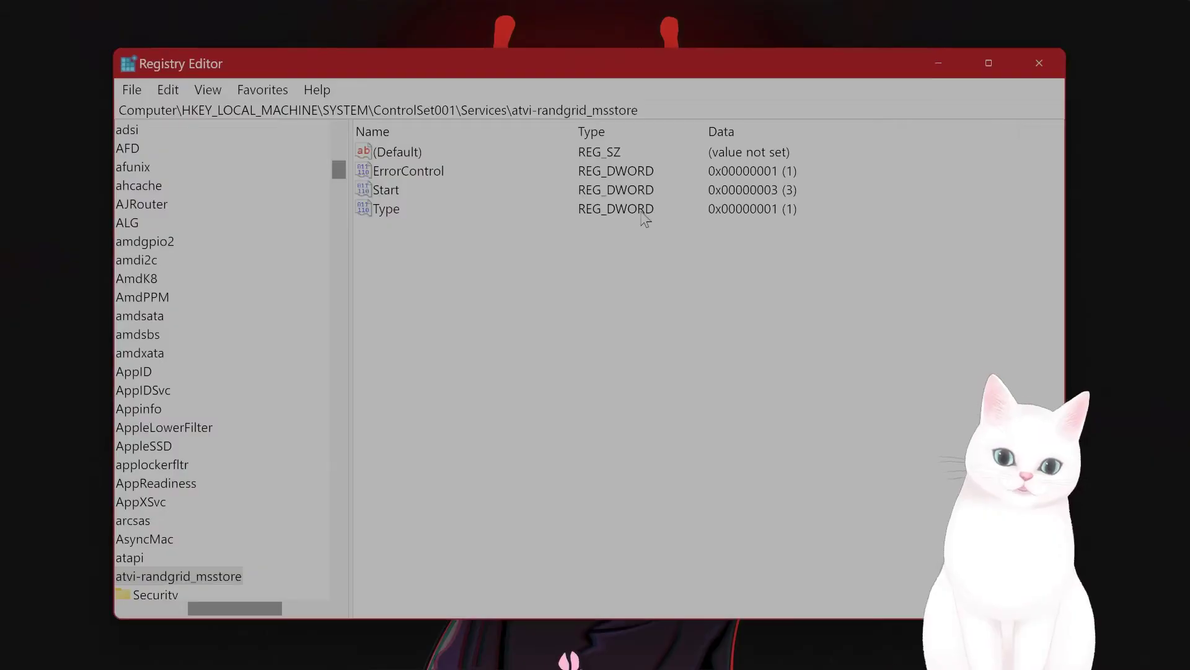
{"action": "left_click", "coordinate": [1027, 56]}
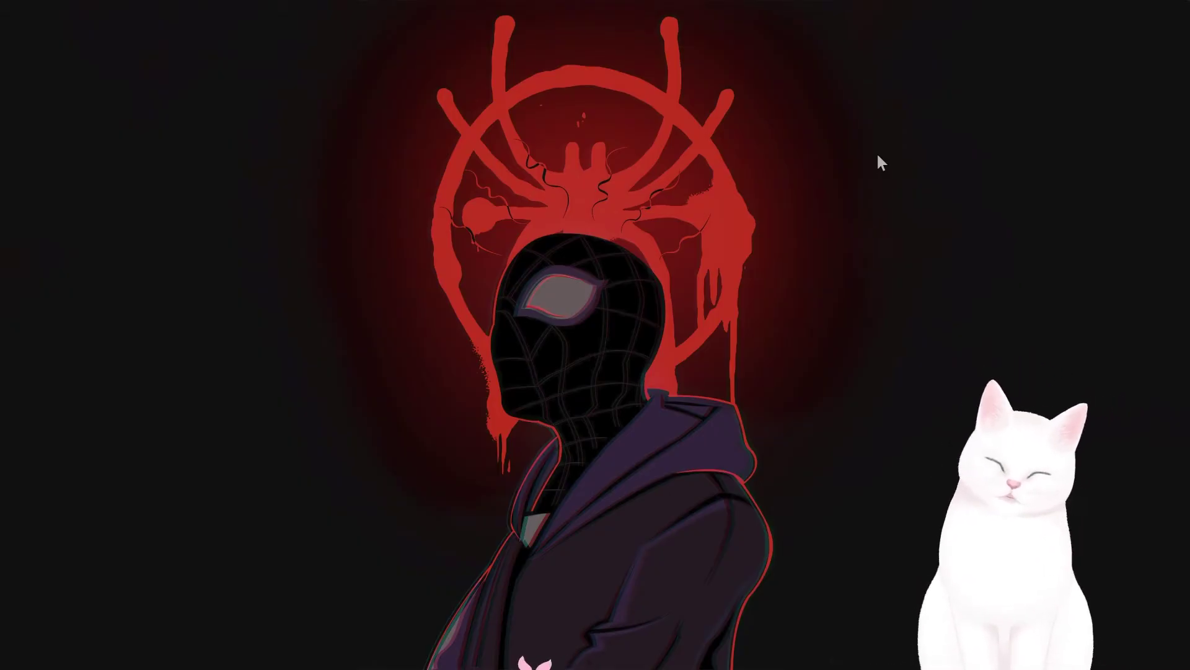
- Find Event Viewer through Windows search, open it and expand Windows Logs
{"action": "key", "text": "super+s"}
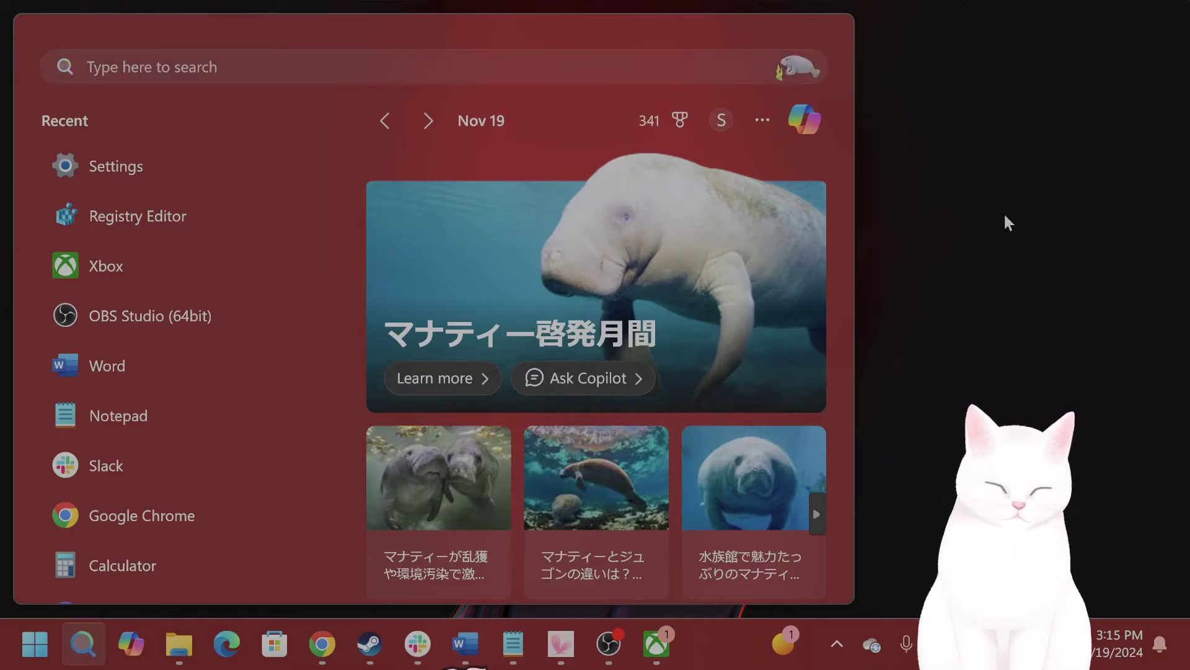
{"action": "left_click", "coordinate": [162, 73]}
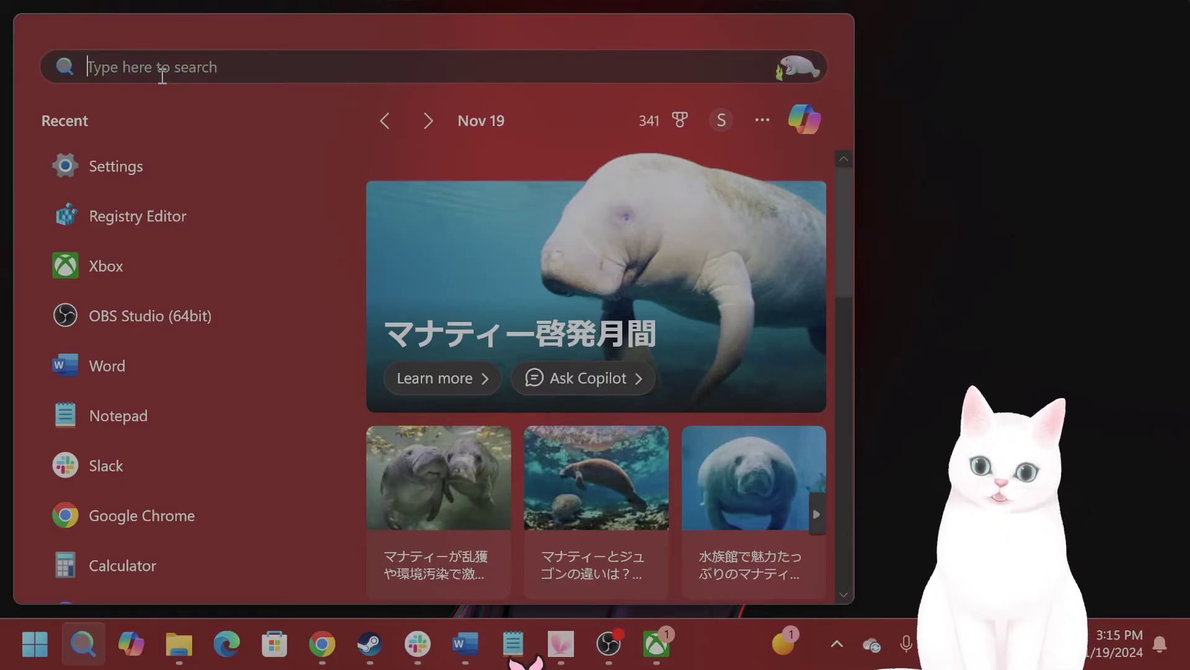
{"action": "type", "text": "eventv"}
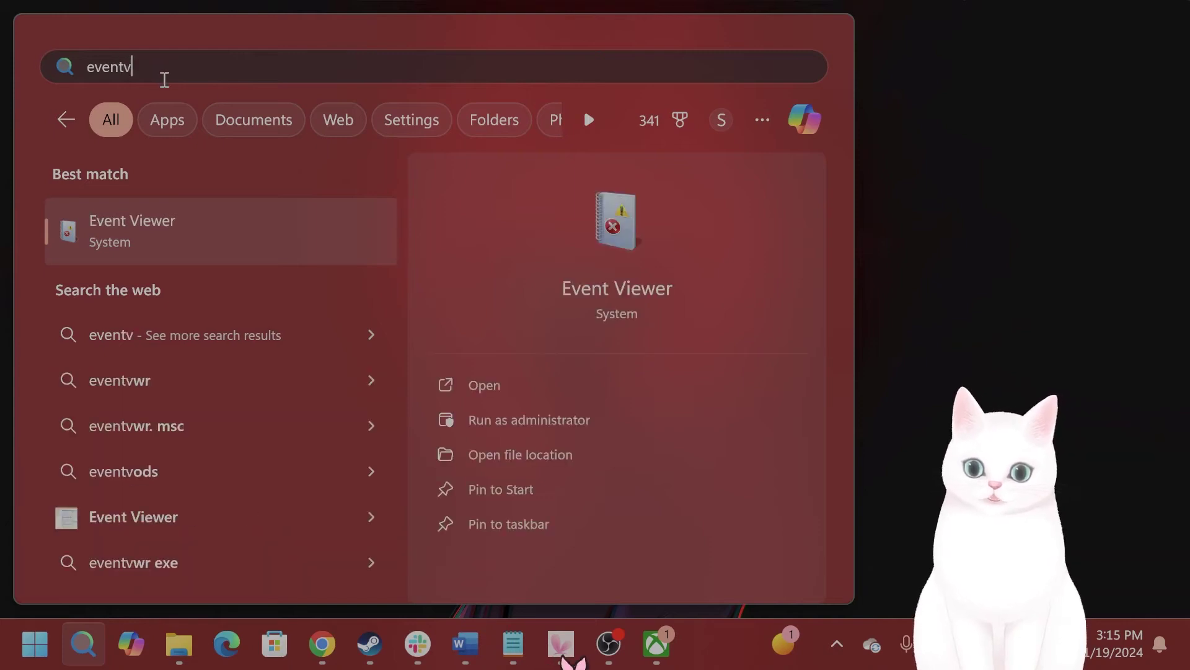
{"action": "left_click", "coordinate": [246, 234]}
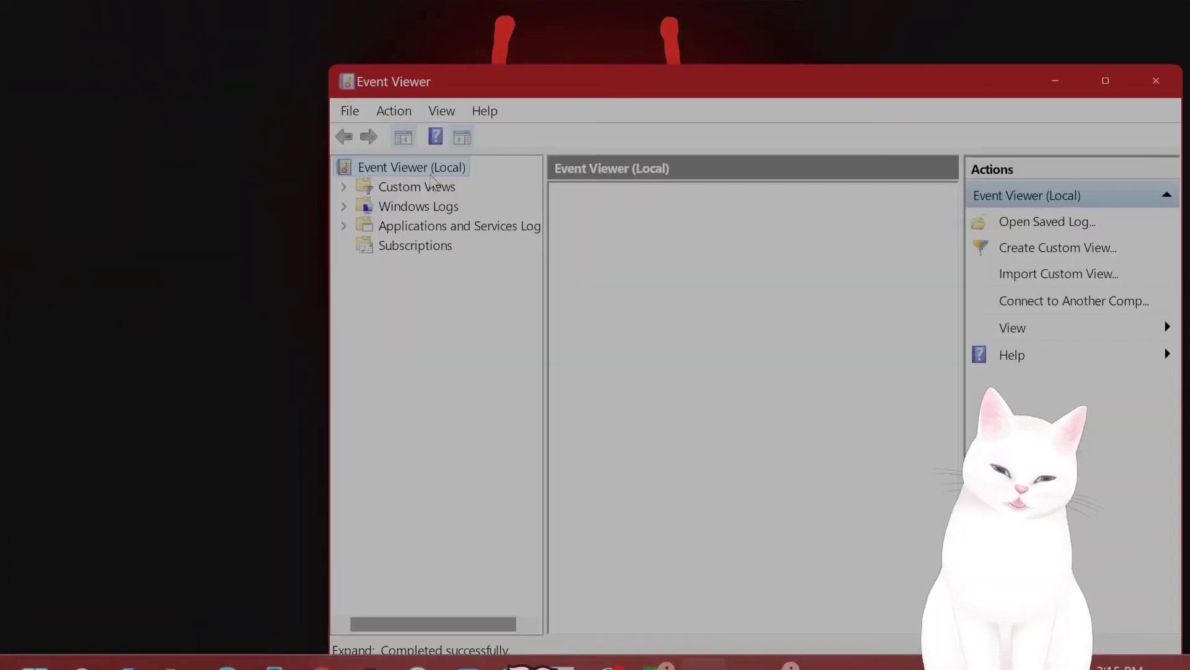
{"action": "left_click", "coordinate": [345, 207]}
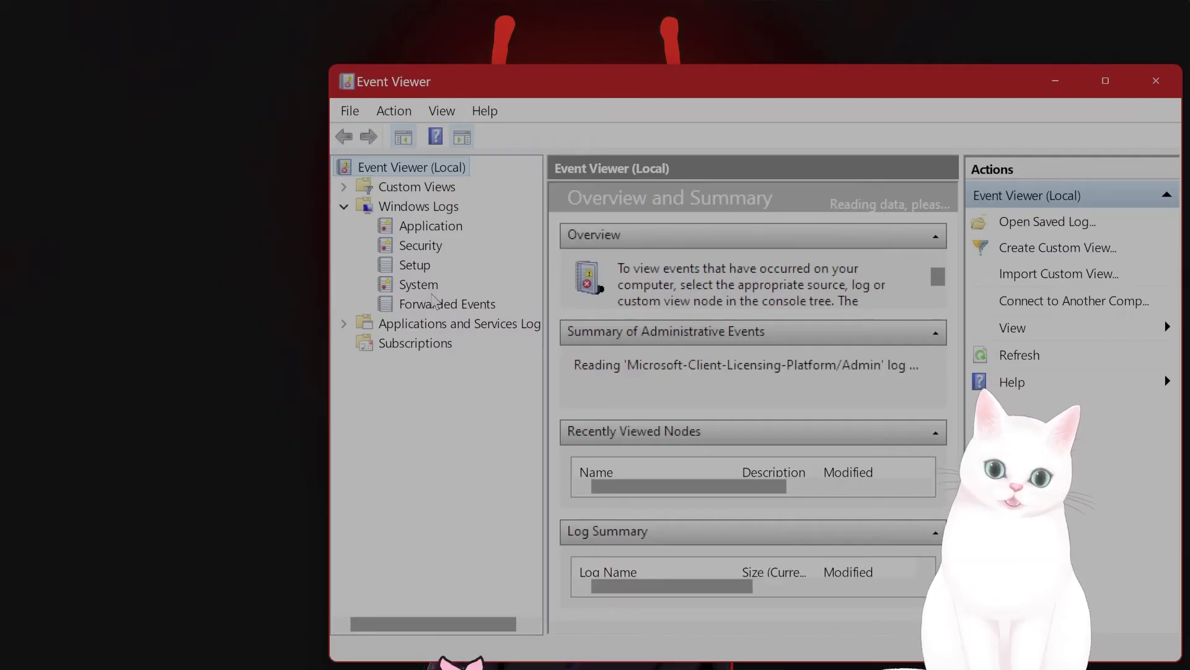
- Open the System log under Windows Logs, then reposition and maximize the Event Viewer window to inspect the events
{"action": "left_click", "coordinate": [437, 285]}
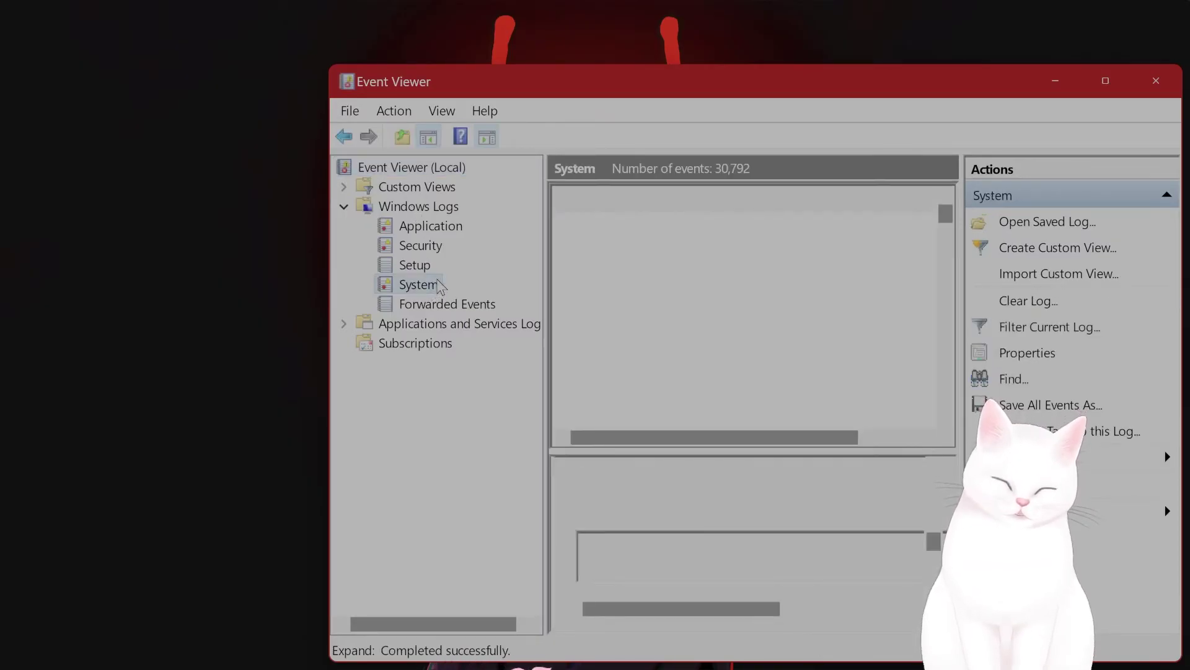
{"action": "left_click_drag", "start_coordinate": [769, 82], "coordinate": [609, 80]}
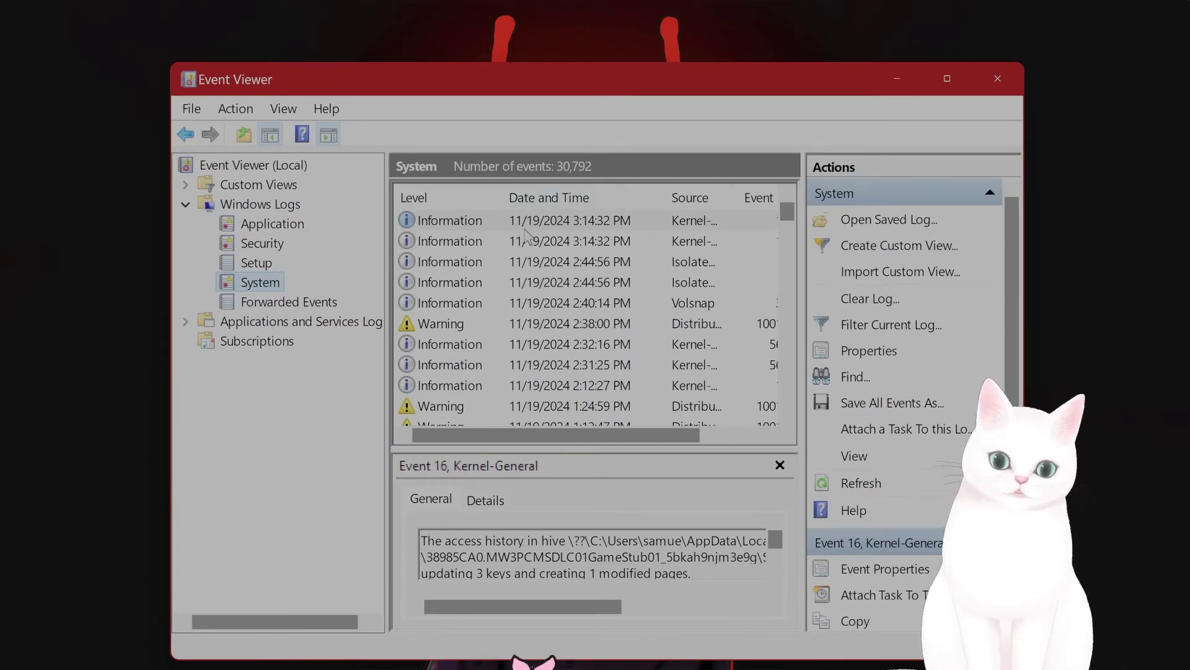
{"action": "left_click", "coordinate": [949, 79]}
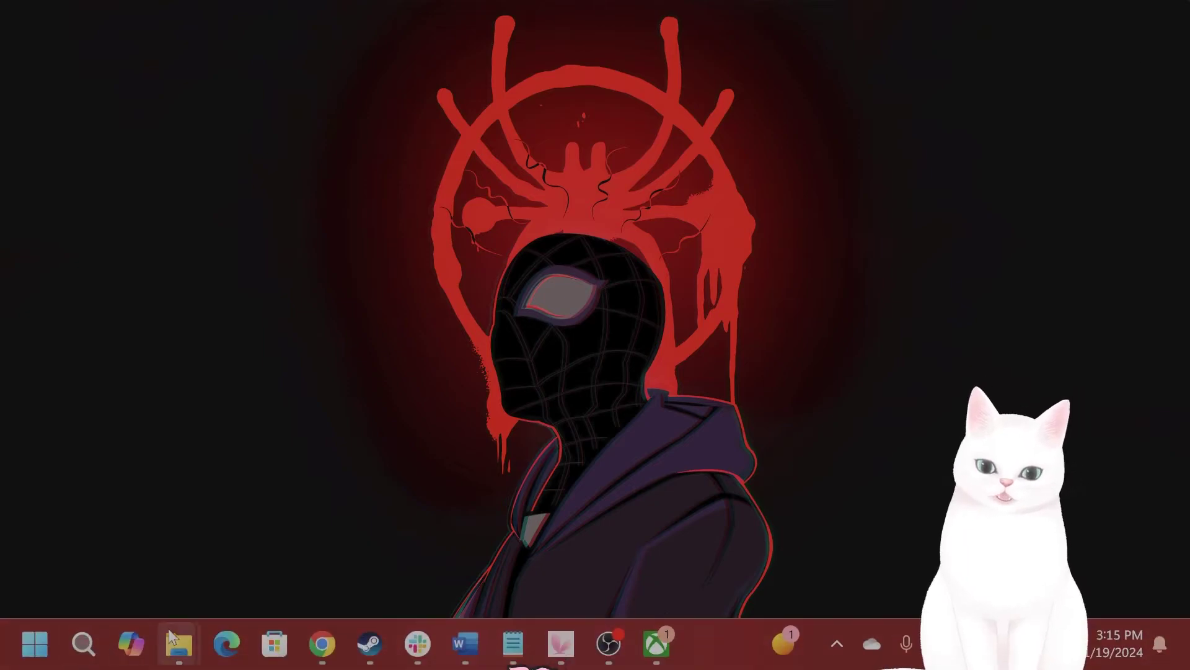
- Switch to the Program Files window in File Explorer, look through the folder tree and open Local Disk (C:)
{"action": "mouse_move", "coordinate": [179, 651]}
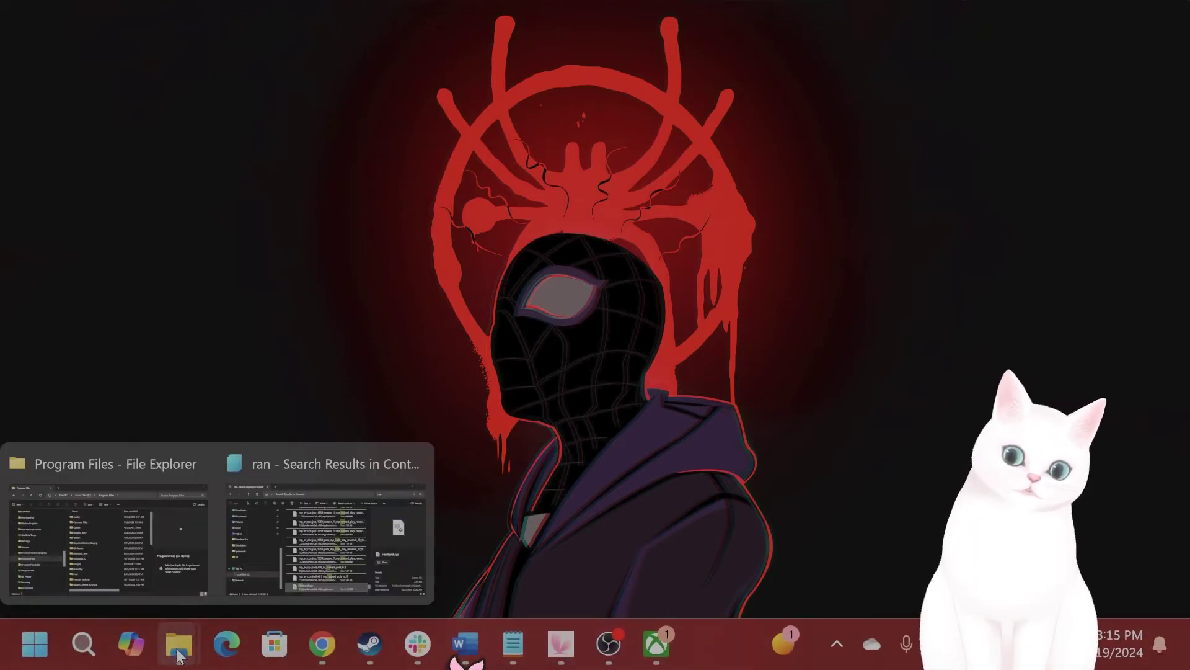
{"action": "left_click", "coordinate": [159, 574]}
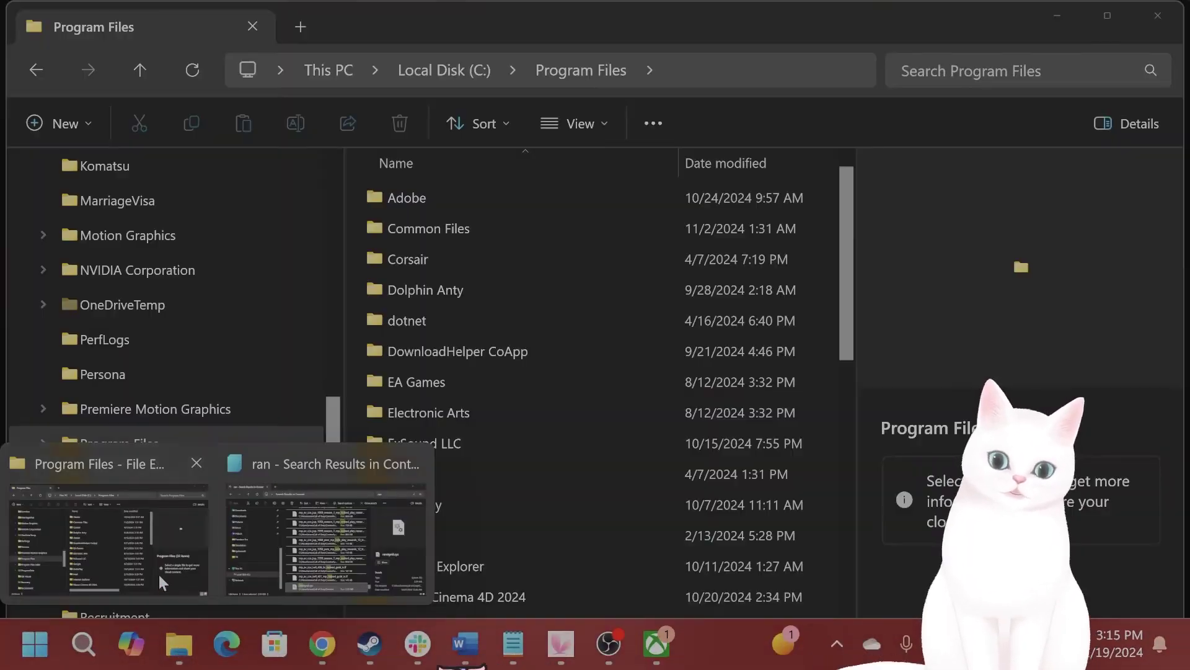
{"action": "scroll", "coordinate": [248, 440], "scroll_direction": "down", "scroll_amount": 5}
{"action": "scroll", "coordinate": [251, 435], "scroll_direction": "up", "scroll_amount": 10}
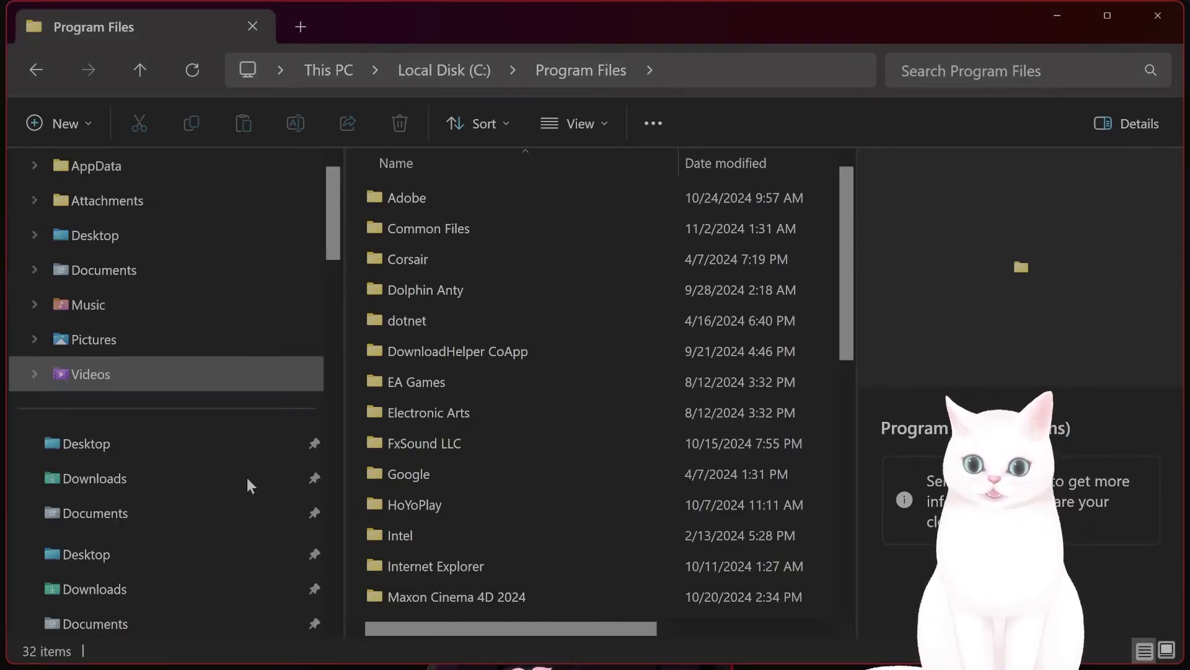
{"action": "scroll", "coordinate": [247, 478], "scroll_direction": "down", "scroll_amount": 3}
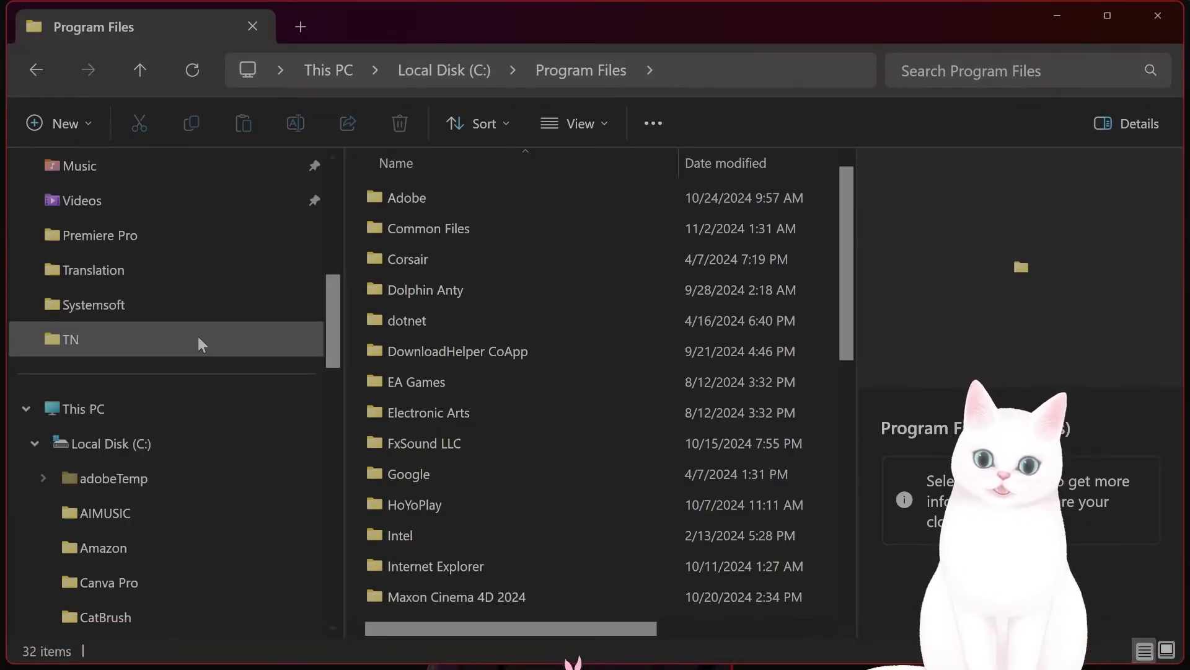
{"action": "scroll", "coordinate": [211, 353], "scroll_direction": "up", "scroll_amount": 3}
{"action": "scroll", "coordinate": [248, 333], "scroll_direction": "down", "scroll_amount": 3}
{"action": "scroll", "coordinate": [249, 338], "scroll_direction": "up", "scroll_amount": 10}
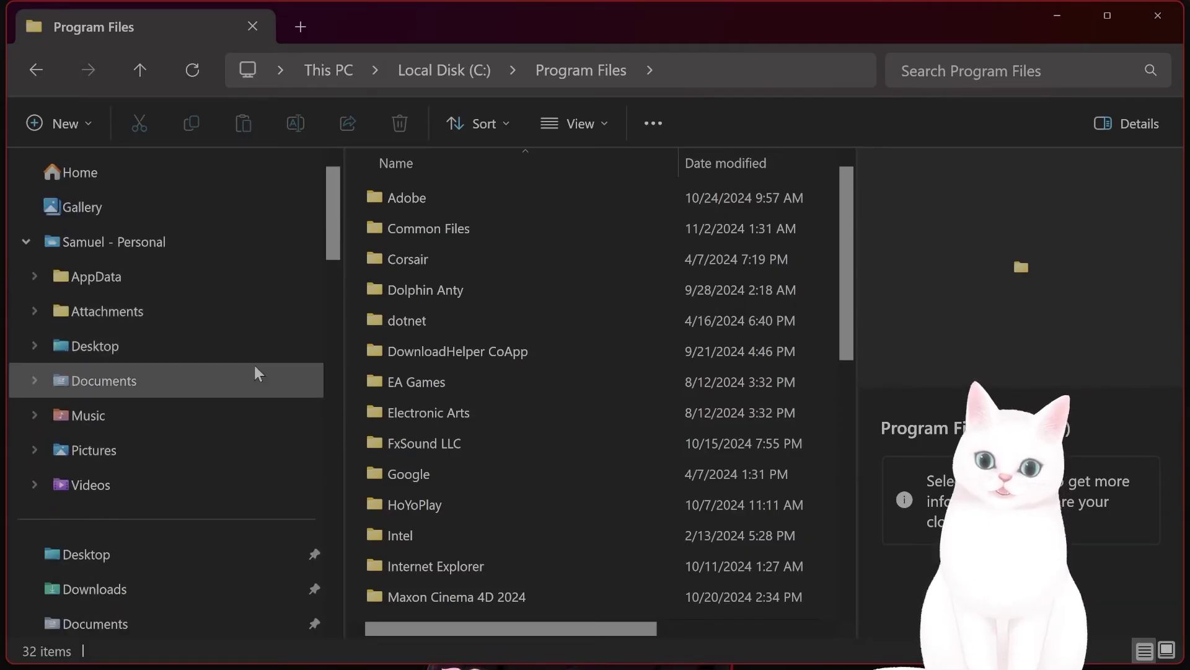
{"action": "scroll", "coordinate": [247, 317], "scroll_direction": "down", "scroll_amount": 5}
{"action": "scroll", "coordinate": [248, 324], "scroll_direction": "up", "scroll_amount": 1}
{"action": "scroll", "coordinate": [248, 326], "scroll_direction": "down", "scroll_amount": 1}
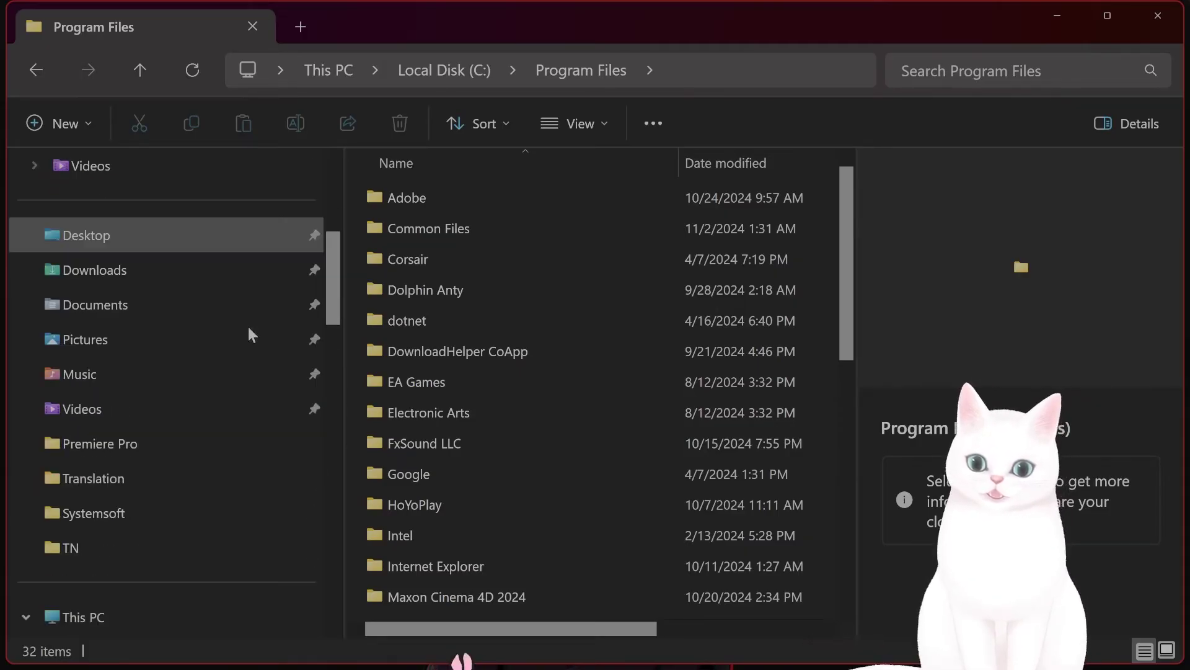
{"action": "left_click_drag", "start_coordinate": [336, 296], "coordinate": [357, 631]}
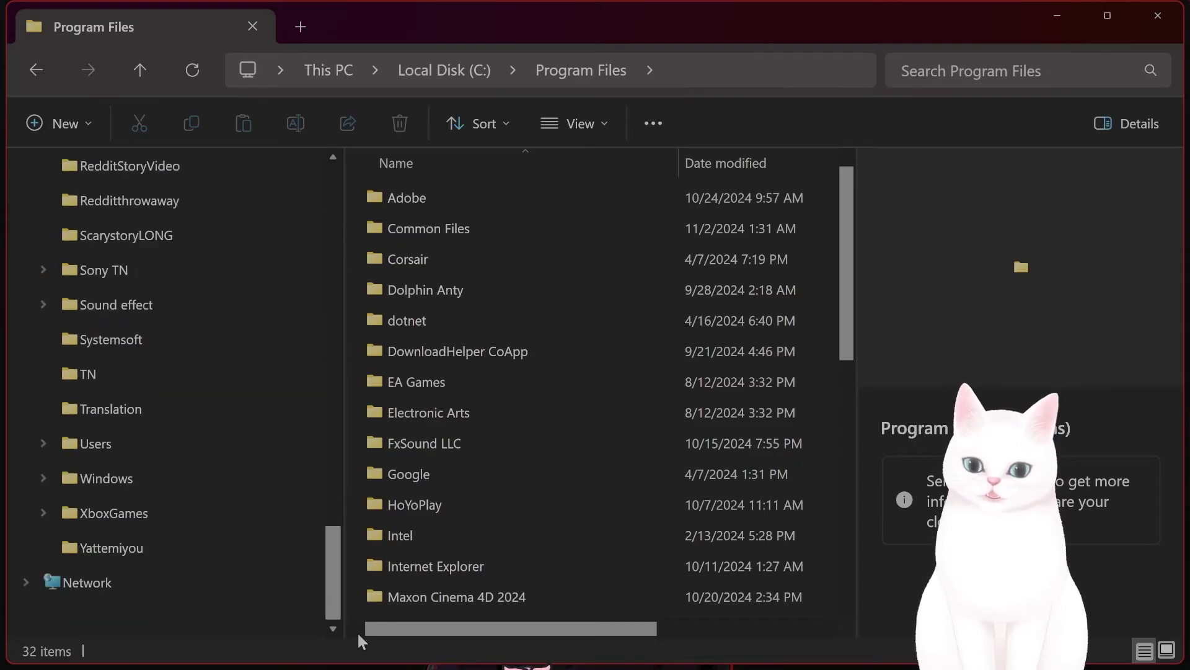
{"action": "scroll", "coordinate": [162, 475], "scroll_direction": "up", "scroll_amount": 10}
{"action": "scroll", "coordinate": [159, 568], "scroll_direction": "up", "scroll_amount": 3}
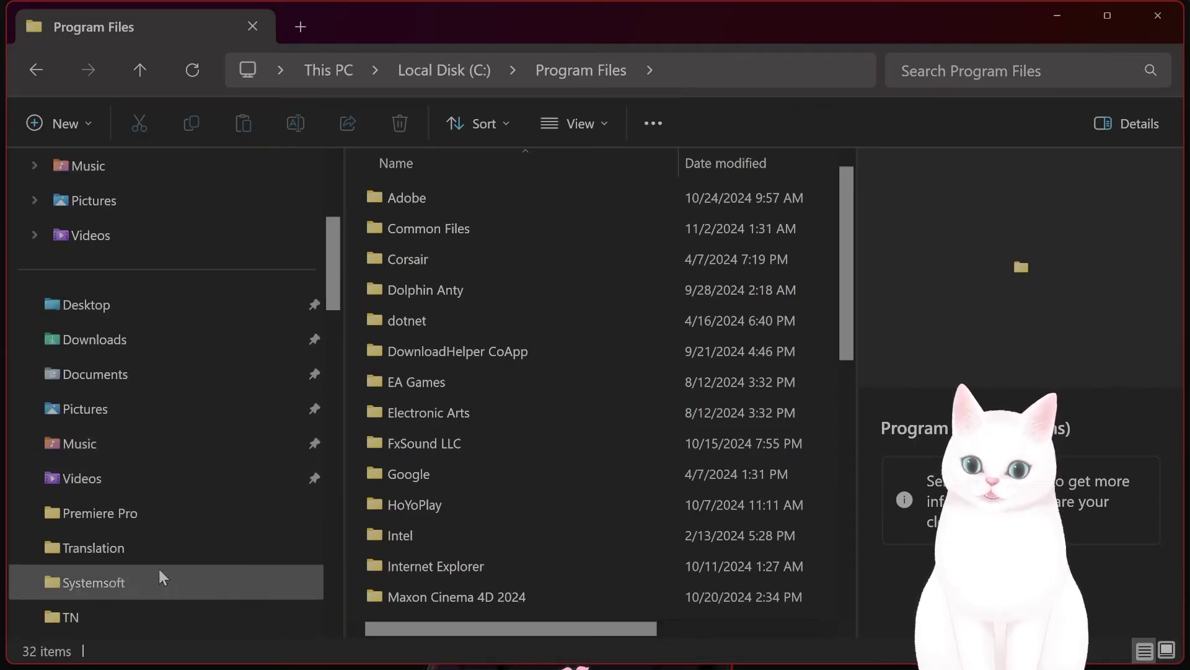
{"action": "scroll", "coordinate": [138, 614], "scroll_direction": "down", "scroll_amount": 1}
{"action": "left_click", "coordinate": [138, 614]}
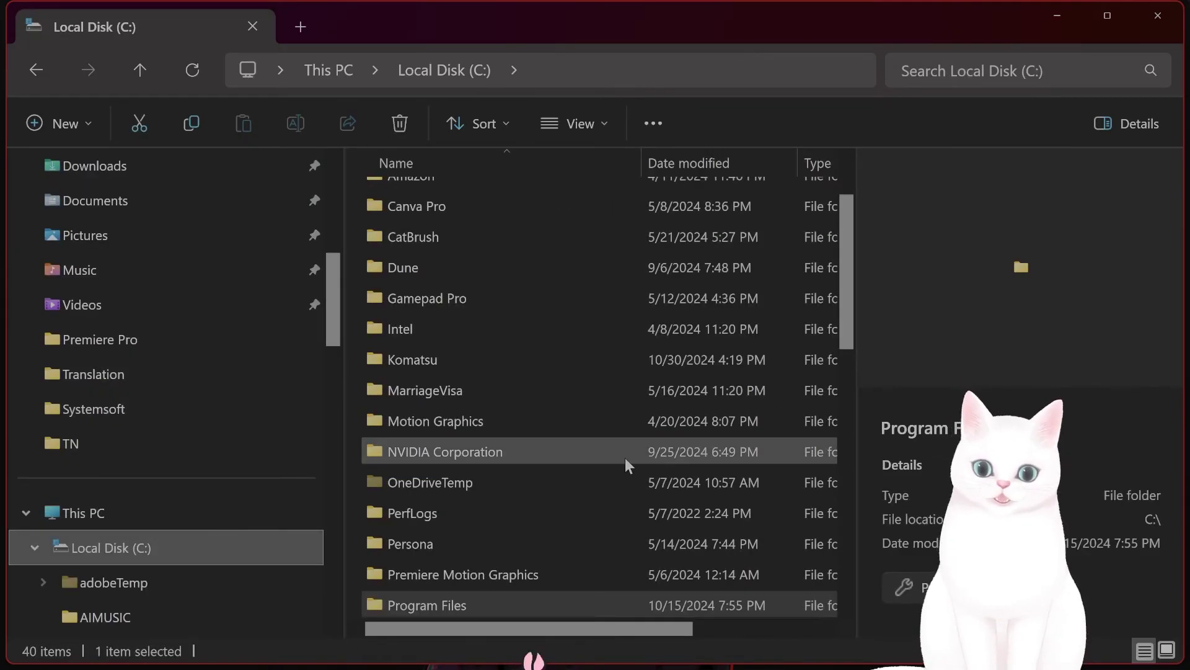
{"action": "scroll", "coordinate": [242, 437], "scroll_direction": "up", "scroll_amount": 1}
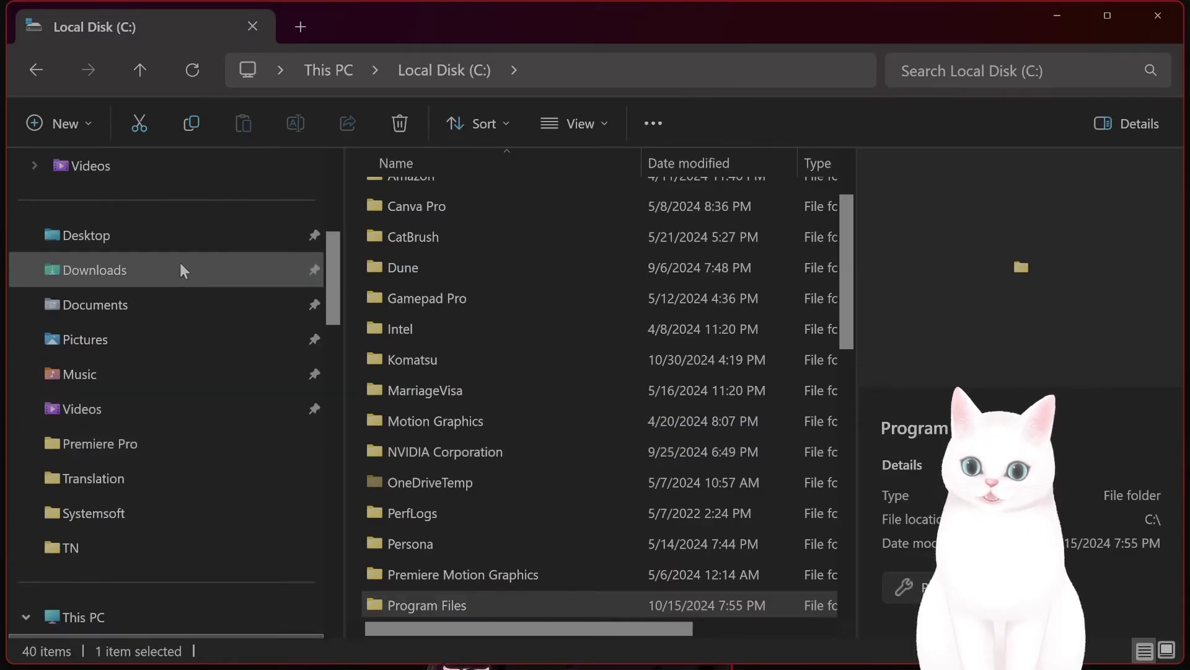
- Go to Documents, open the Call of Duty folder and enter its players subfolder
{"action": "left_click", "coordinate": [197, 306]}
{"action": "scroll", "coordinate": [606, 357], "scroll_direction": "down", "scroll_amount": 20}
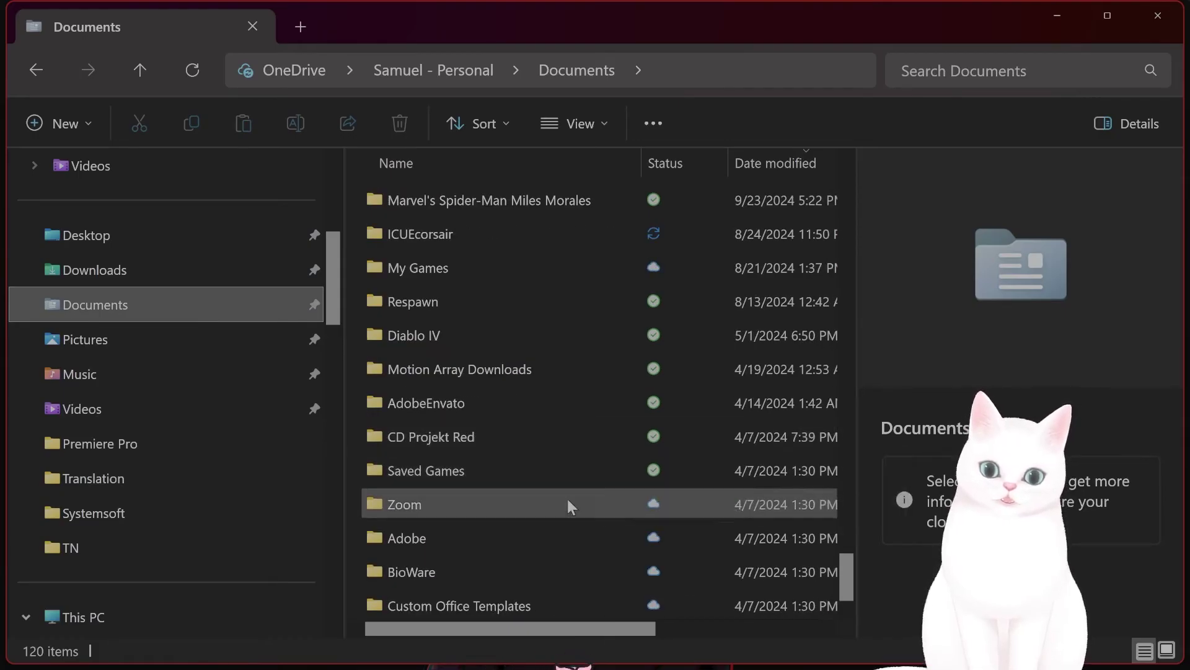
{"action": "scroll", "coordinate": [570, 509], "scroll_direction": "up", "scroll_amount": 1}
{"action": "scroll", "coordinate": [572, 516], "scroll_direction": "up", "scroll_amount": 1}
{"action": "left_click", "coordinate": [464, 293]}
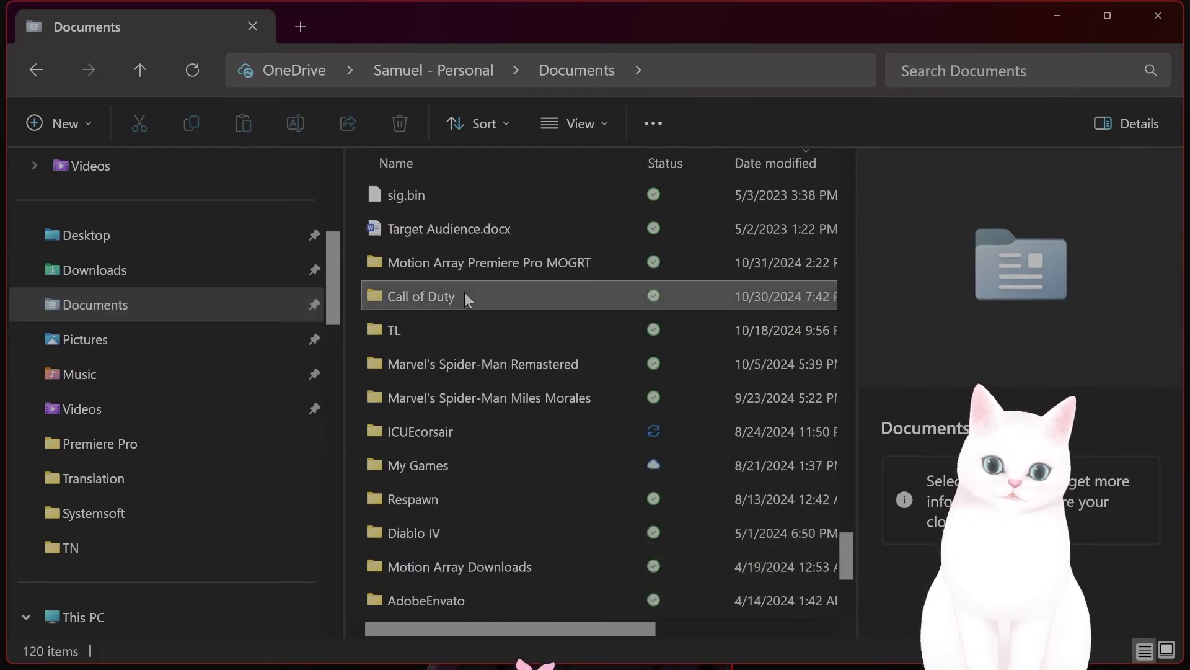
{"action": "double_click", "coordinate": [456, 296]}
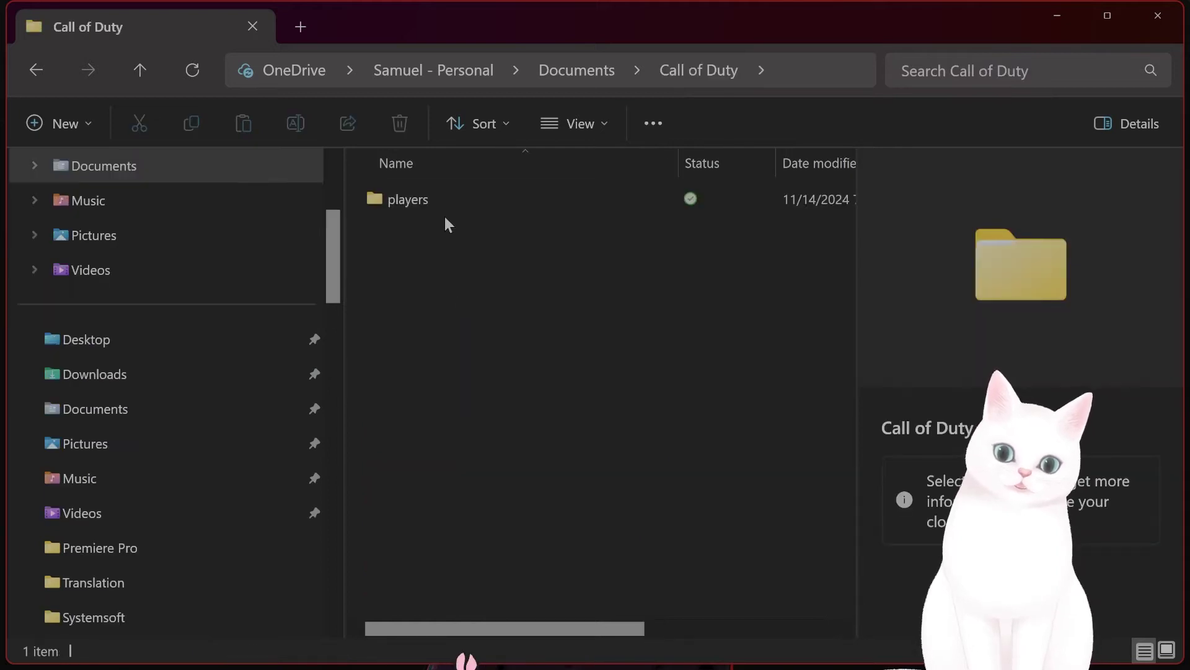
{"action": "double_click", "coordinate": [426, 206]}
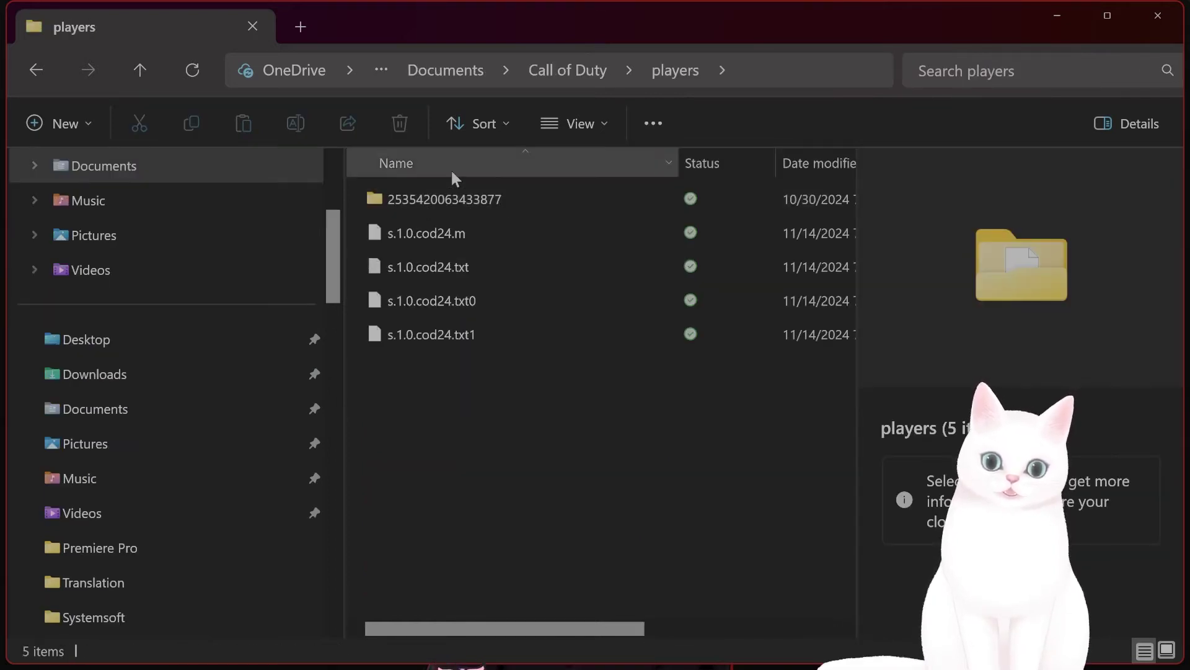
- Return from the players folder to Documents and minimize the File Explorer window
{"action": "left_click", "coordinate": [29, 64]}
{"action": "left_click", "coordinate": [29, 64]}
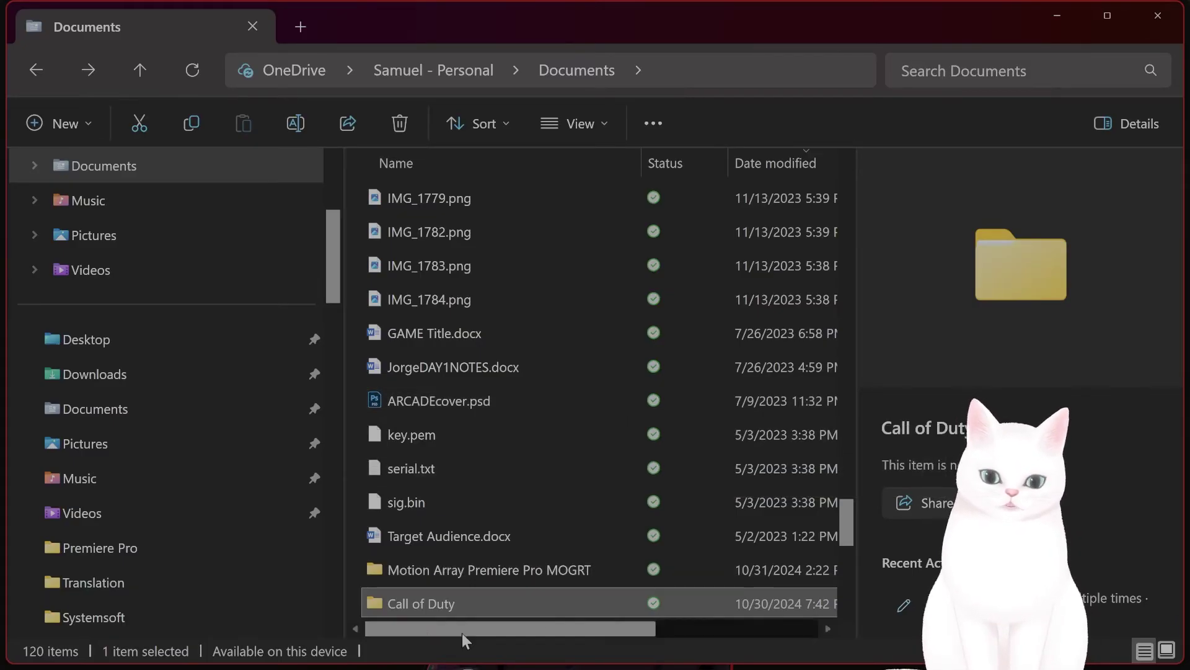
{"action": "left_click", "coordinate": [1059, 14]}
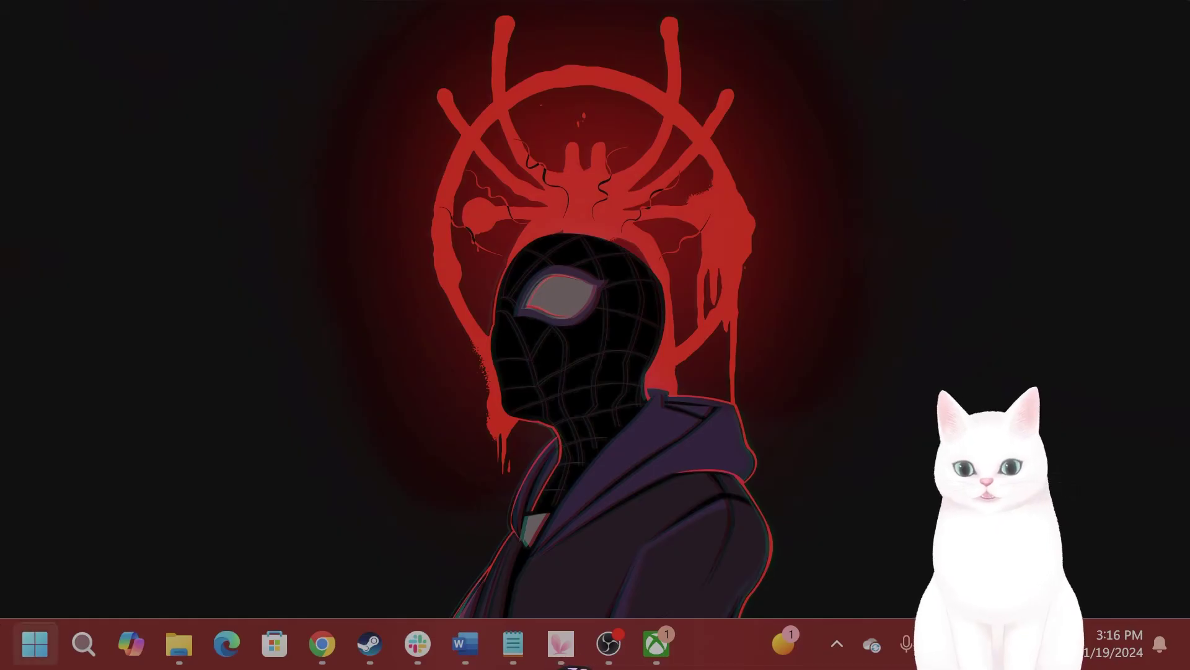
- Find Windows Settings through search, open it and go to the list of installed apps
{"action": "left_click", "coordinate": [34, 643]}
{"action": "type", "text": "settings"}
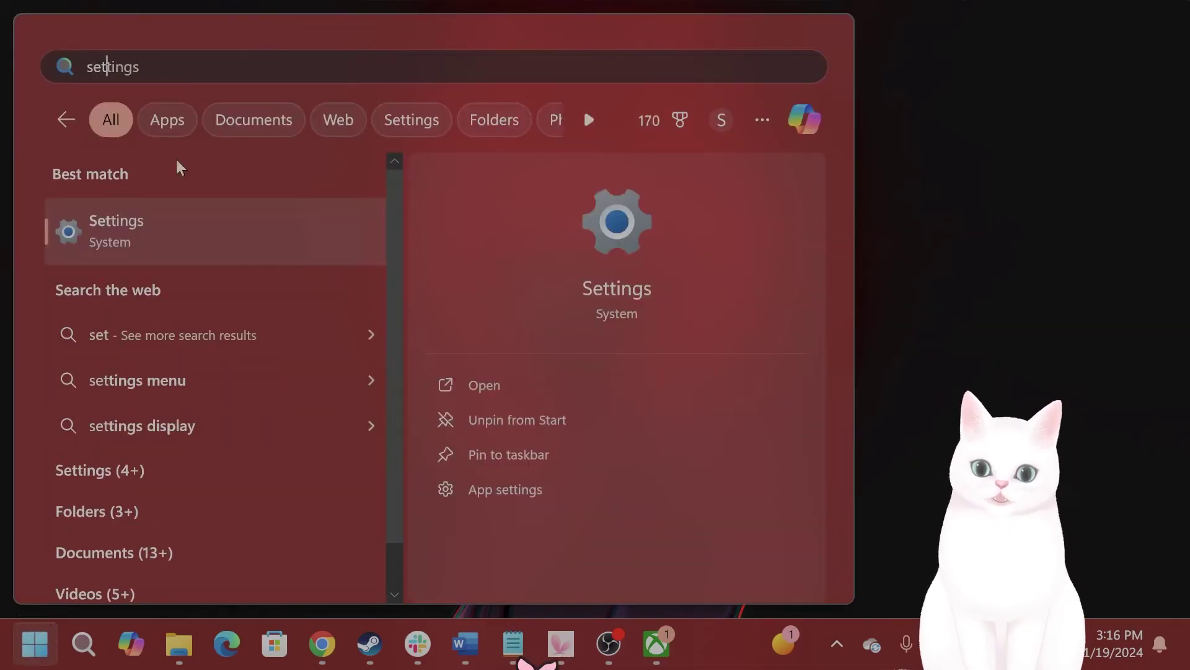
{"action": "left_click", "coordinate": [221, 229]}
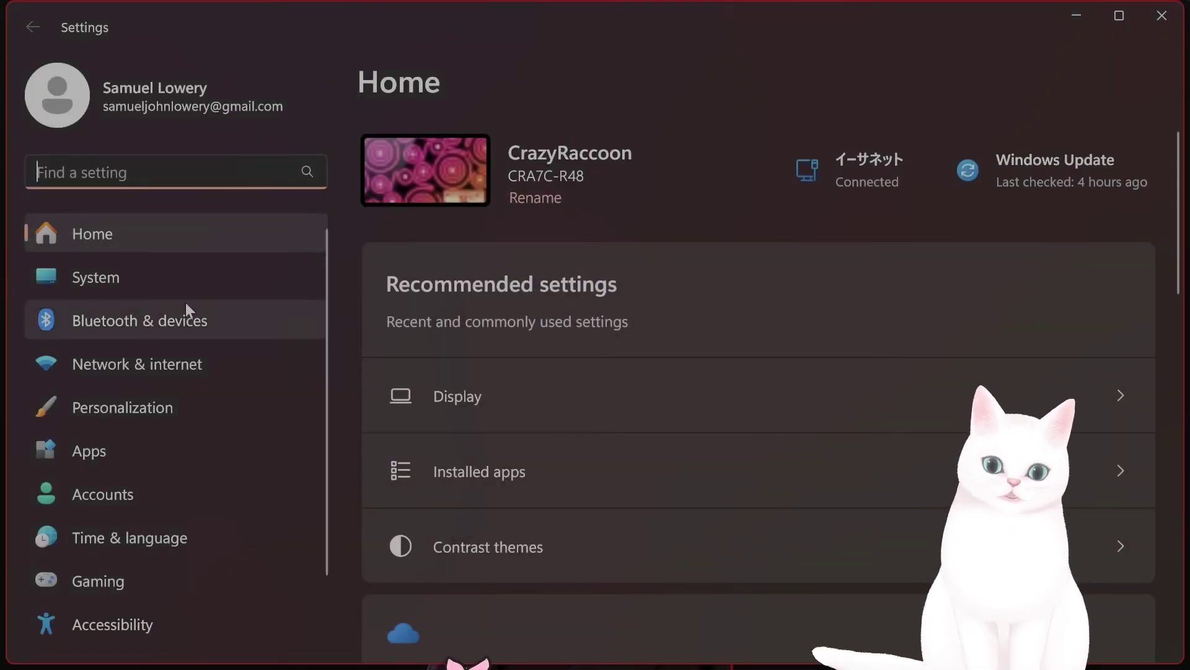
{"action": "left_click", "coordinate": [186, 449]}
{"action": "left_click", "coordinate": [871, 167]}
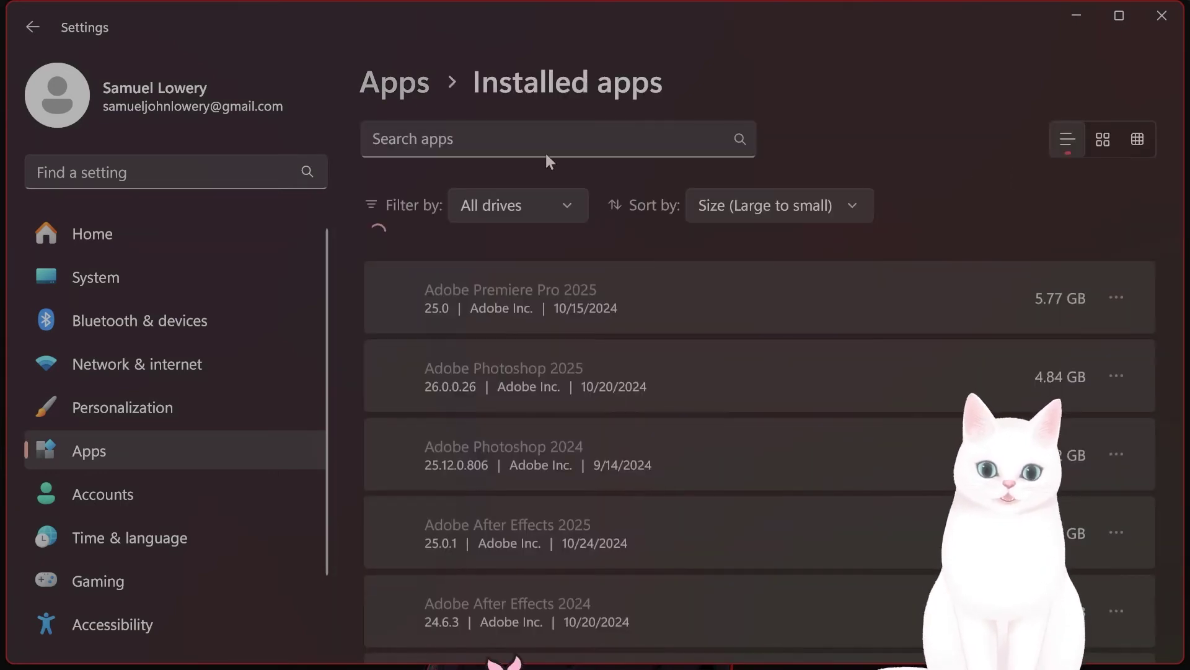
- Search the installed apps for "ca", review the reset and uninstall section of Call of Duty's advanced options, and close Settings
{"action": "left_click", "coordinate": [543, 141]}
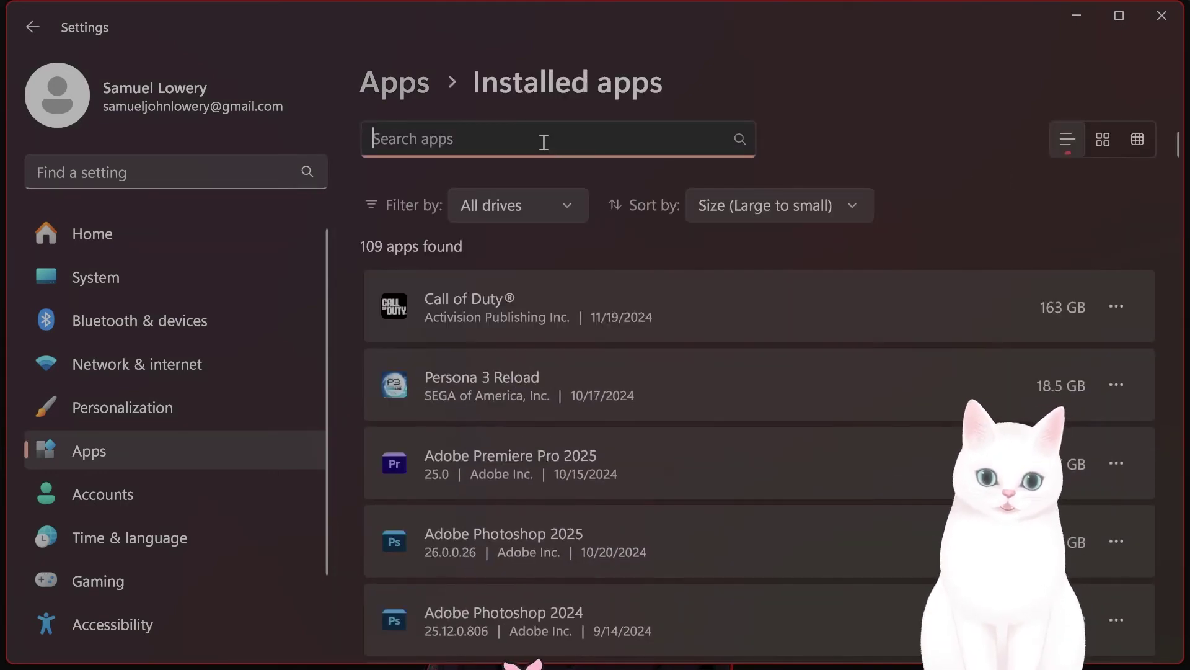
{"action": "type", "text": "ca"}
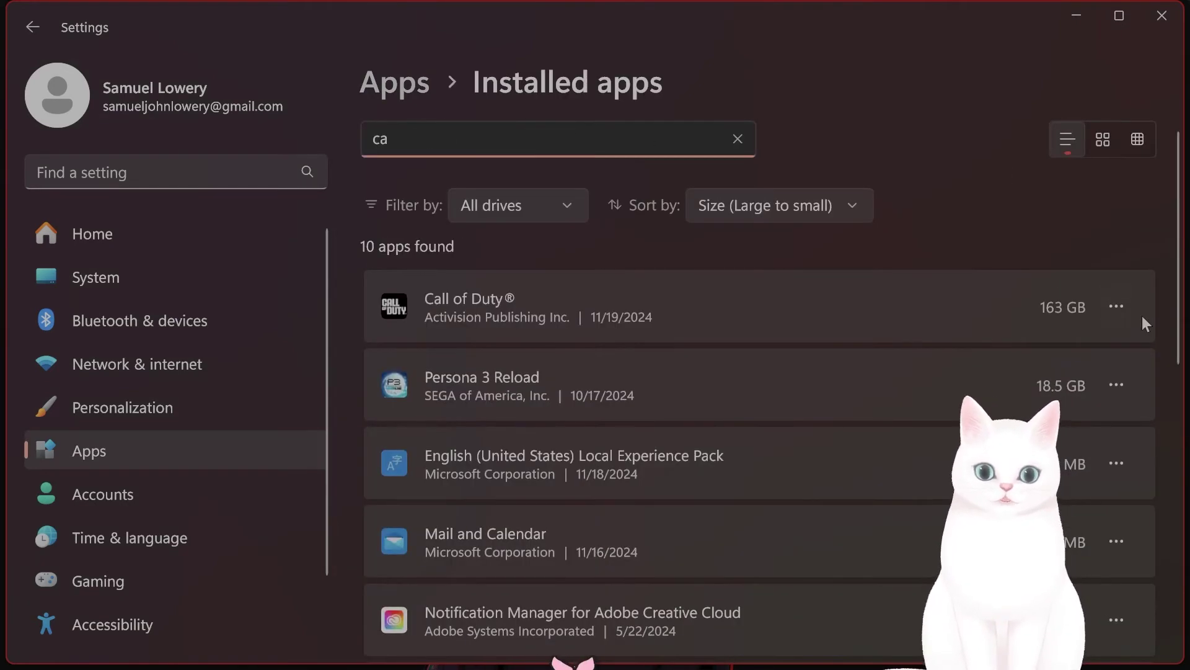
{"action": "left_click", "coordinate": [1116, 306]}
{"action": "left_click", "coordinate": [985, 351]}
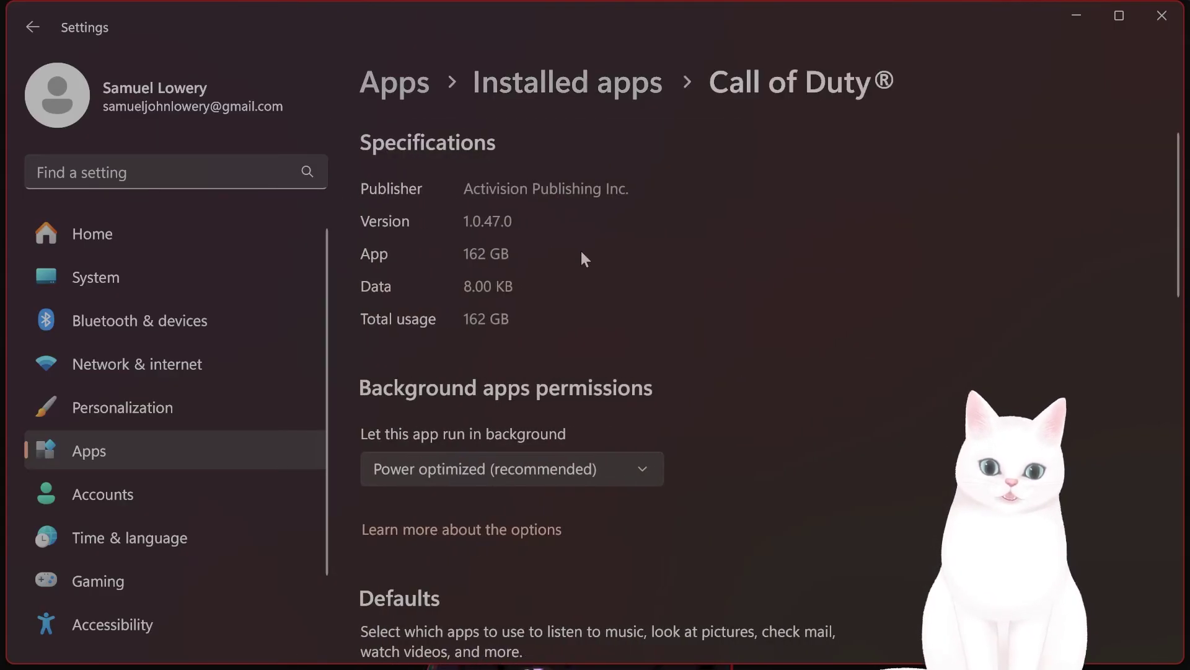
{"action": "scroll", "coordinate": [634, 338], "scroll_direction": "down", "scroll_amount": 10}
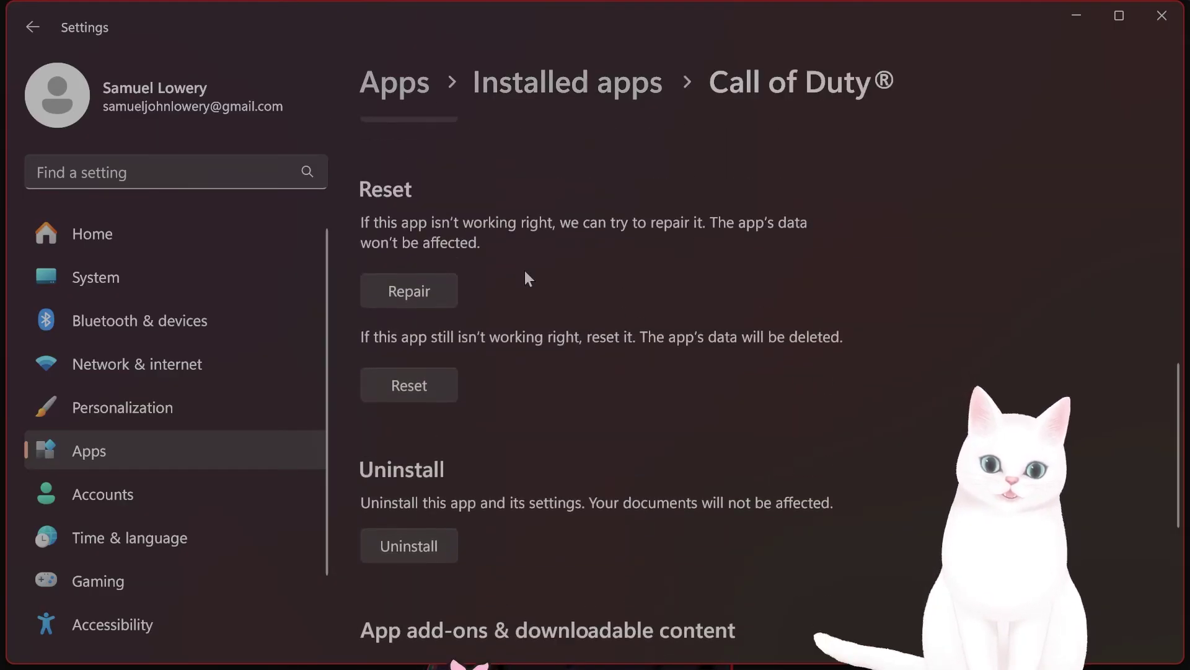
{"action": "left_click", "coordinate": [1162, 16]}
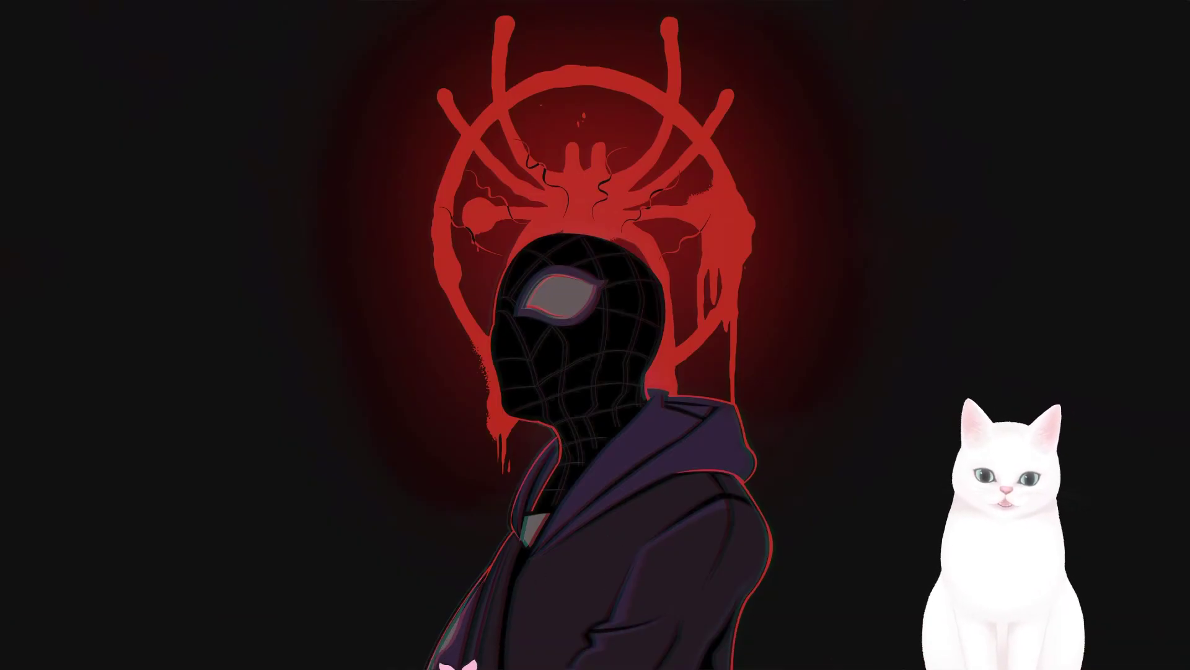
- Switch to the "Fix BO6 Error:" Notion page in Chrome and find Step 10 on unlinking devices in Microsoft Store Management
{"action": "mouse_move", "coordinate": [468, 667]}
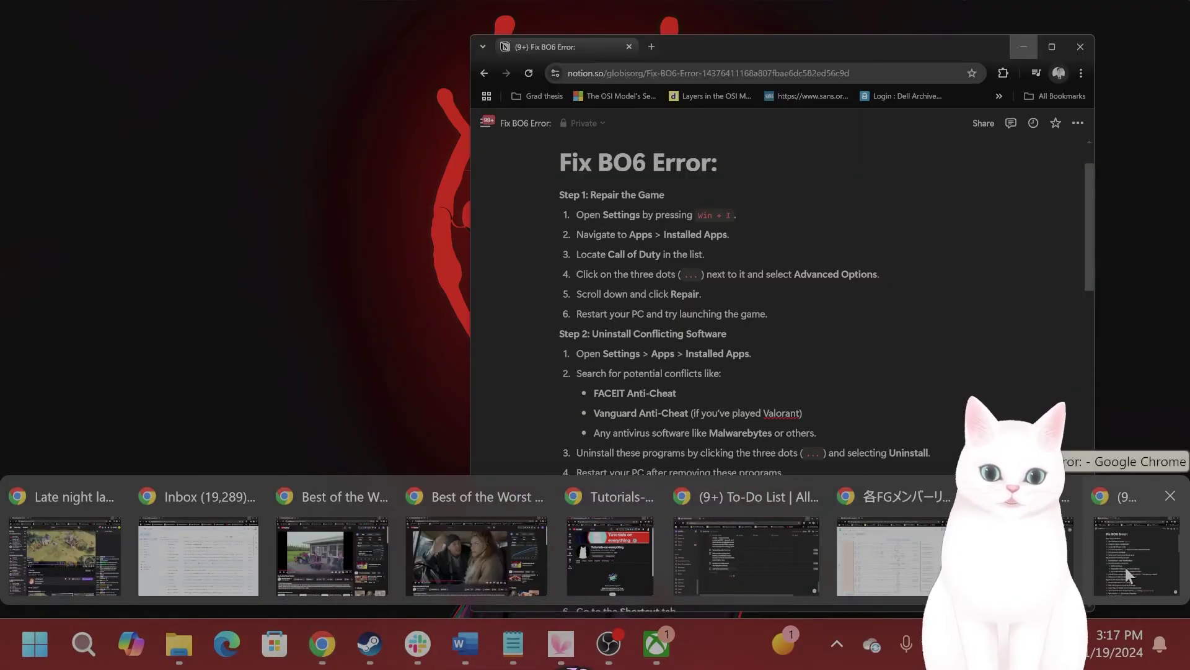
{"action": "left_click", "coordinate": [1124, 564]}
{"action": "scroll", "coordinate": [761, 261], "scroll_direction": "down", "scroll_amount": 20}
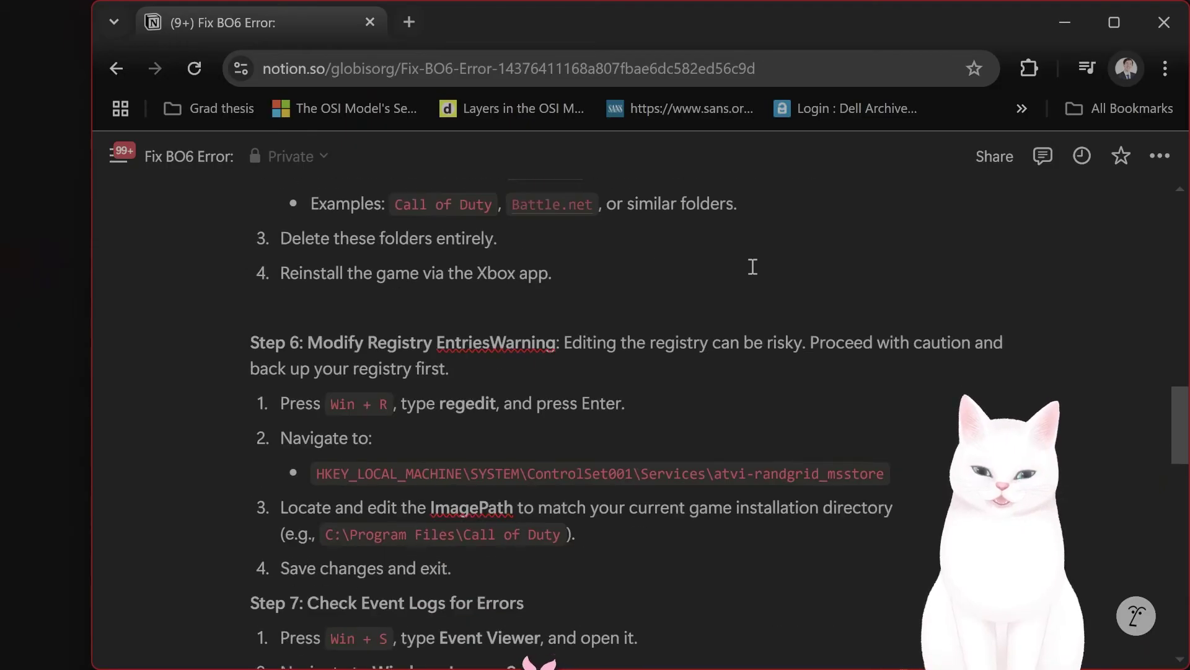
{"action": "scroll", "coordinate": [737, 310], "scroll_direction": "up", "scroll_amount": 10}
{"action": "scroll", "coordinate": [723, 370], "scroll_direction": "down", "scroll_amount": 10}
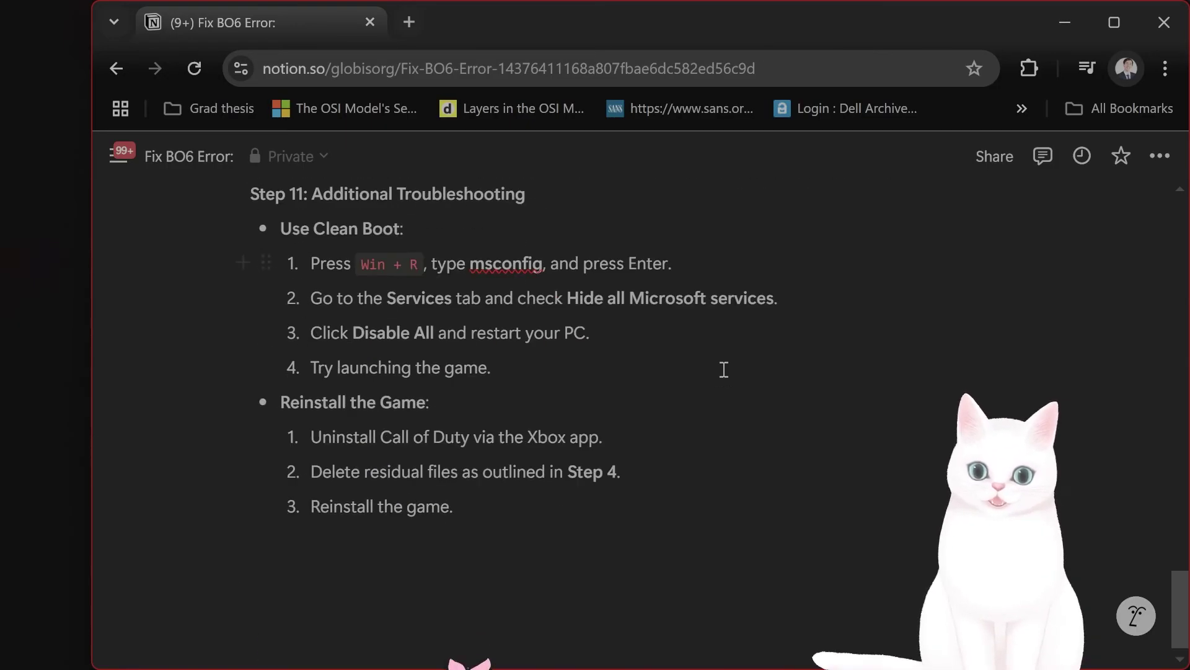
{"action": "scroll", "coordinate": [722, 371], "scroll_direction": "up", "scroll_amount": 10}
{"action": "scroll", "coordinate": [721, 373], "scroll_direction": "down", "scroll_amount": 9}
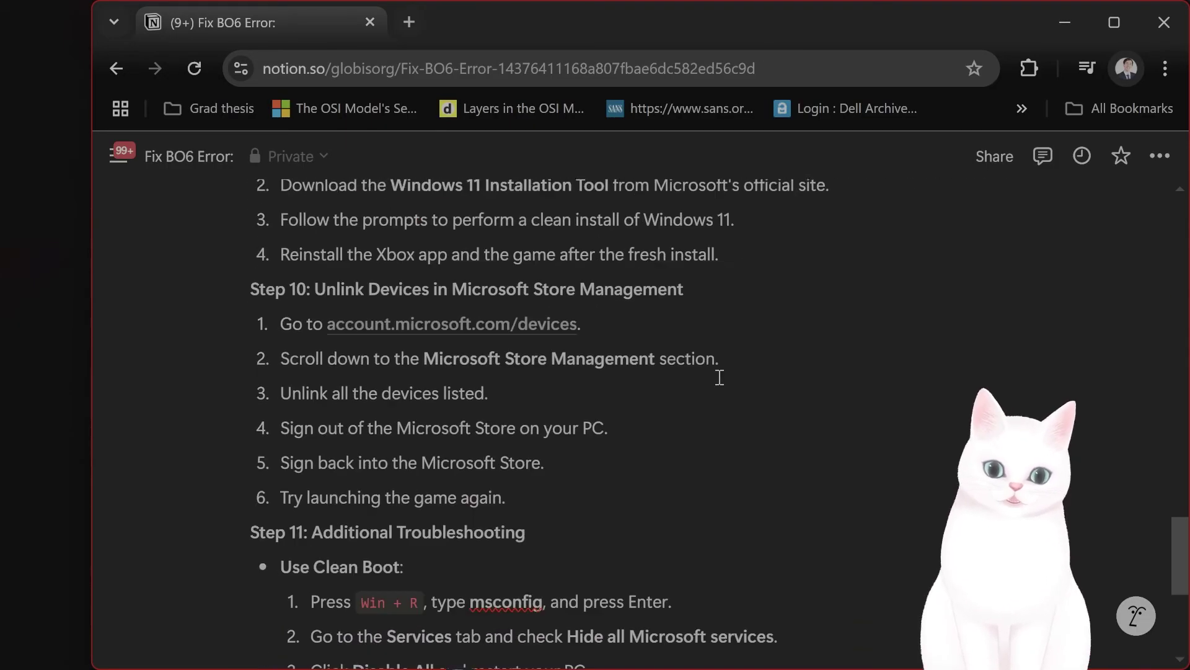
- Copy the account.microsoft.com/devices address from Step 10 and load it in a new browser tab
{"action": "left_click_drag", "start_coordinate": [580, 297], "coordinate": [332, 296]}
{"action": "key", "text": "ctrl+c"}
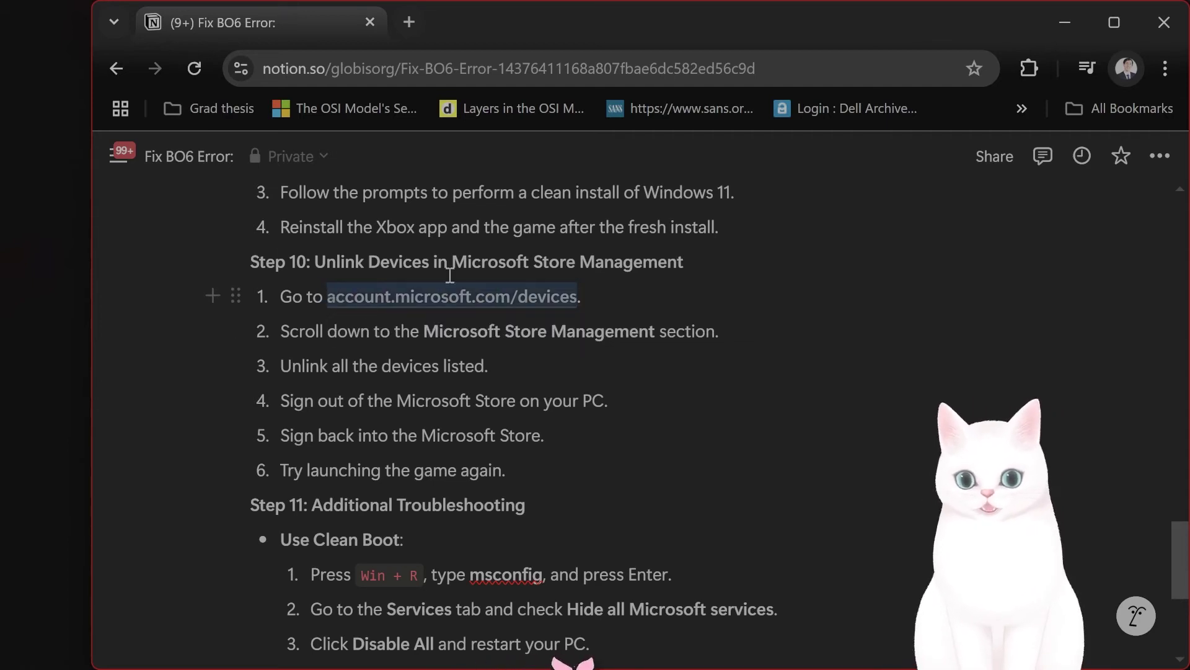
{"action": "left_click", "coordinate": [407, 22]}
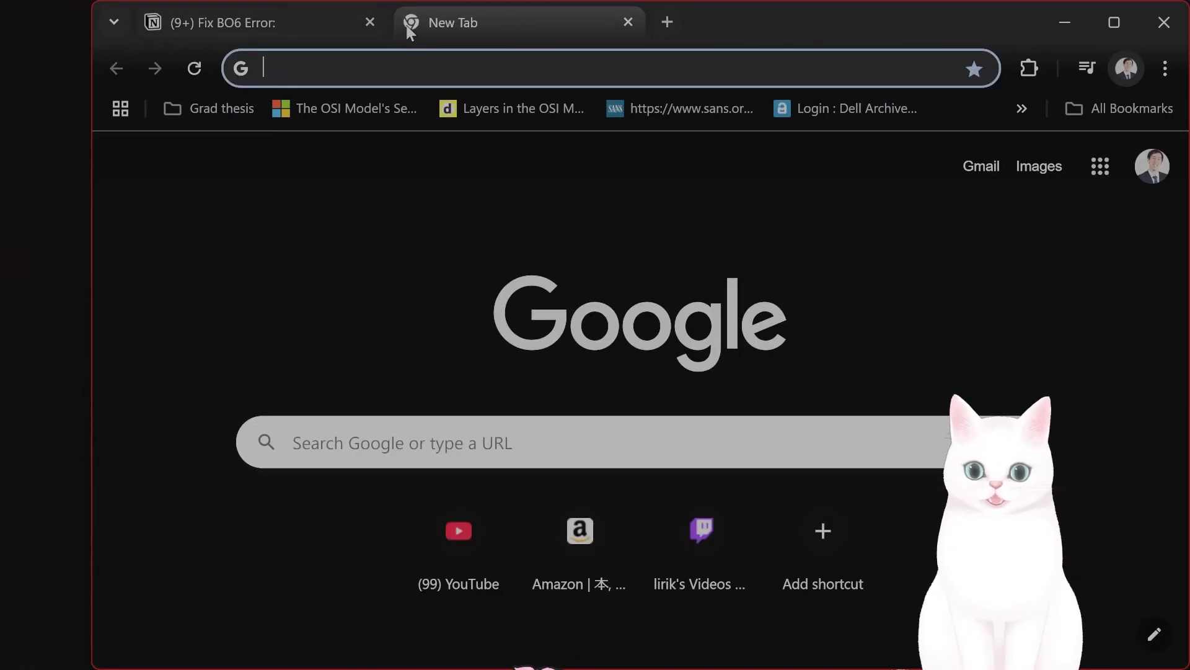
{"action": "left_click", "coordinate": [294, 31]}
{"action": "left_click", "coordinate": [542, 17]}
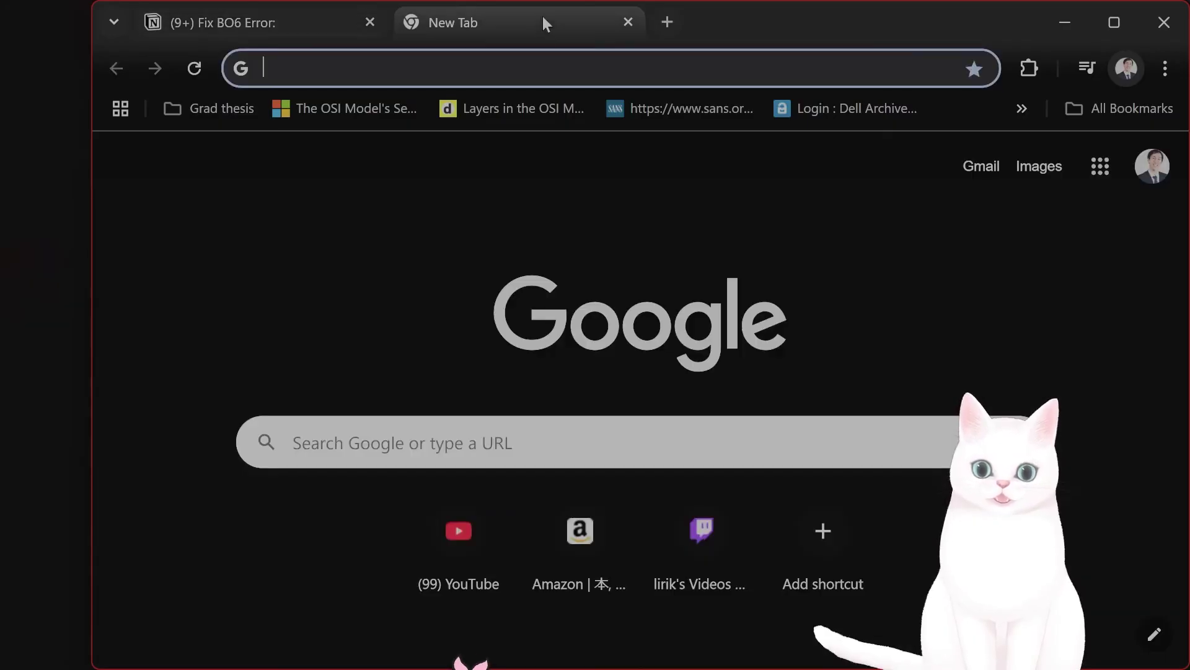
{"action": "key", "text": "ctrl+v"}
{"action": "key", "text": "Return"}
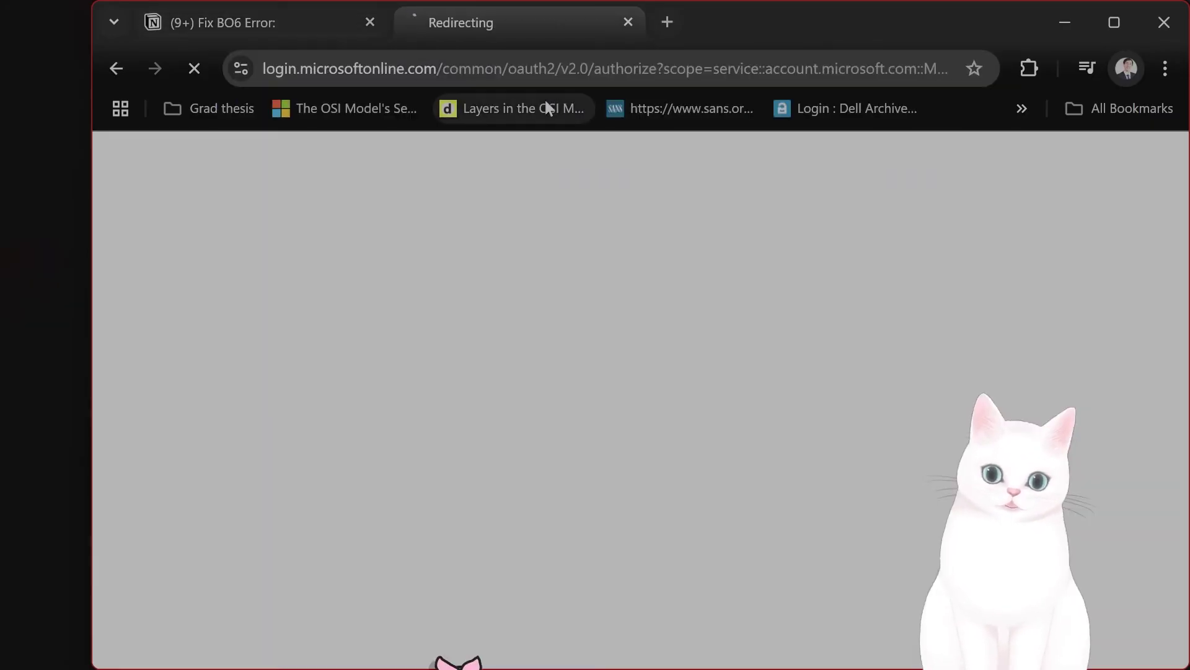
- Recheck Step 10 in the Notion guide, return to the Microsoft account Devices page and open Microsoft Store device management
{"action": "left_click", "coordinate": [280, 26]}
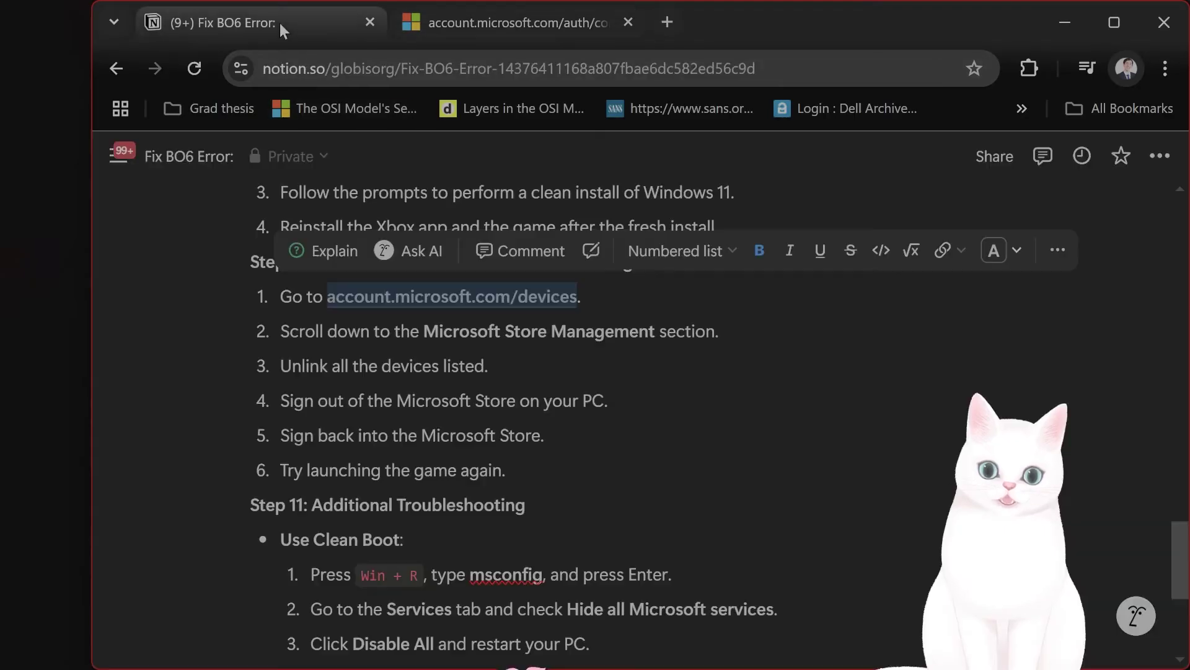
{"action": "left_click", "coordinate": [498, 19]}
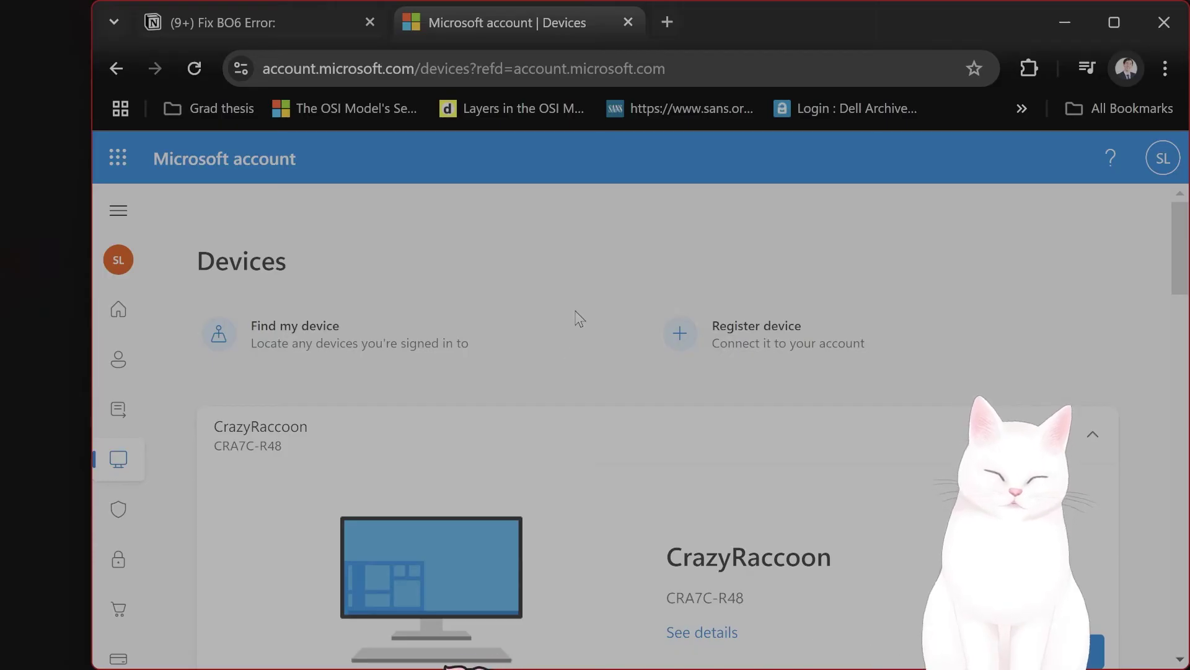
{"action": "scroll", "coordinate": [576, 310], "scroll_direction": "down", "scroll_amount": 2}
{"action": "scroll", "coordinate": [577, 292], "scroll_direction": "down", "scroll_amount": 15}
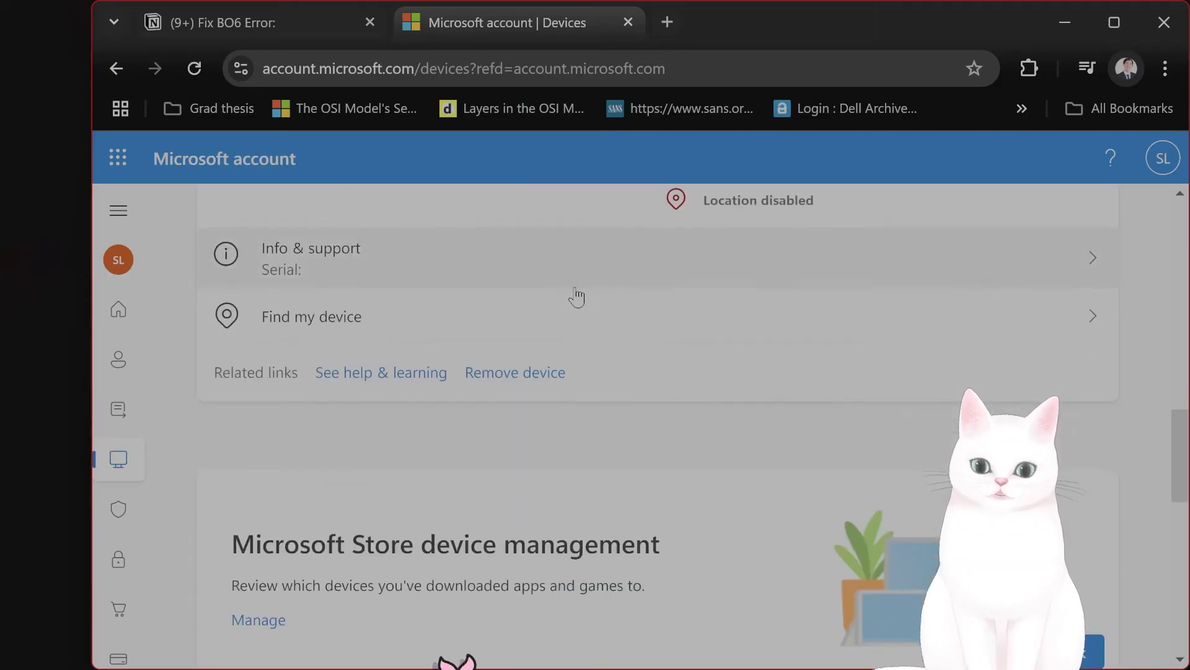
{"action": "scroll", "coordinate": [549, 312], "scroll_direction": "up", "scroll_amount": 4}
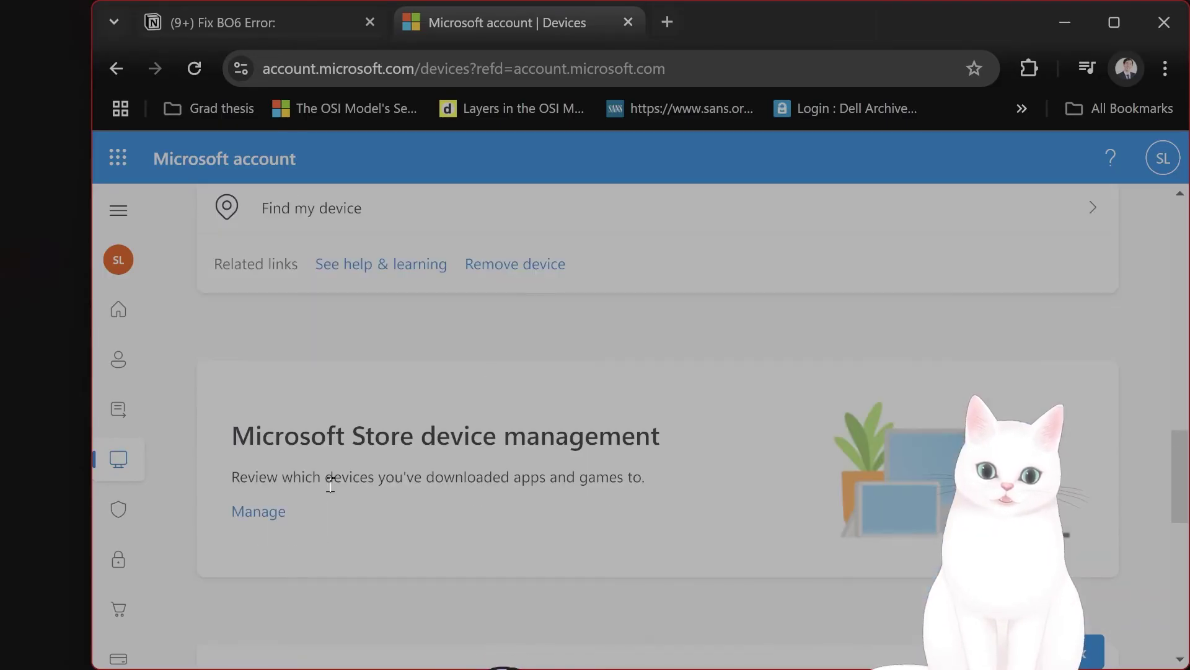
{"action": "left_click", "coordinate": [258, 513]}
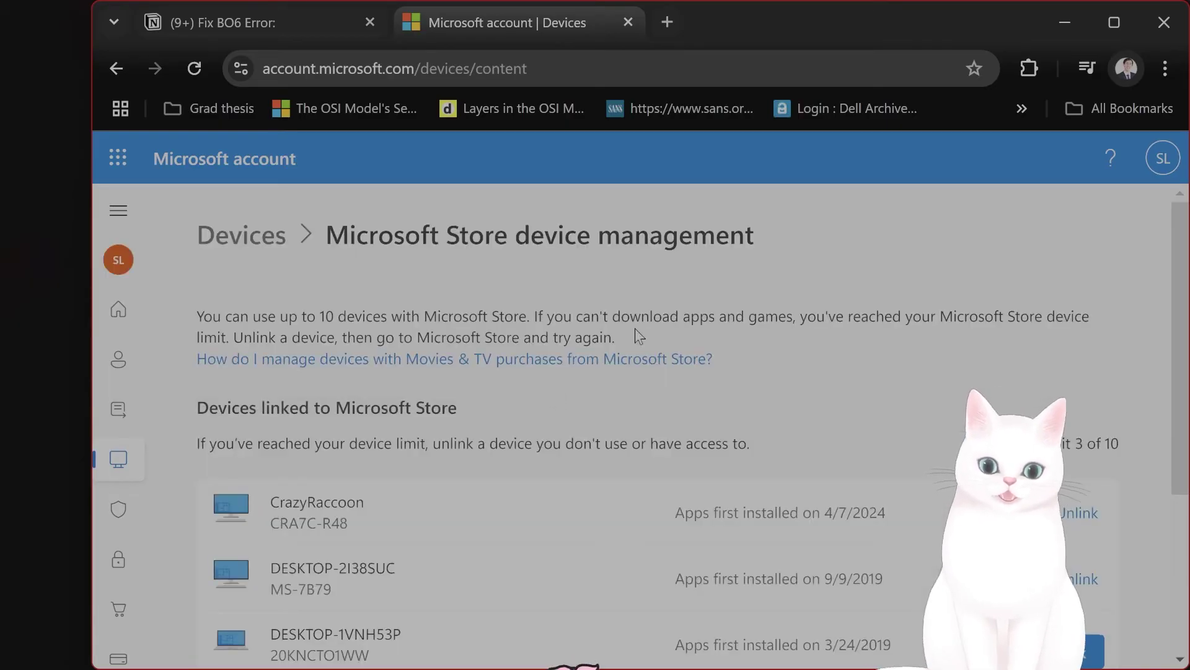
- Review the devices linked to Microsoft Store and their unlink options, and minimize the browser window
{"action": "scroll", "coordinate": [637, 337], "scroll_direction": "down", "scroll_amount": 2}
{"action": "scroll", "coordinate": [632, 329], "scroll_direction": "up", "scroll_amount": 2}
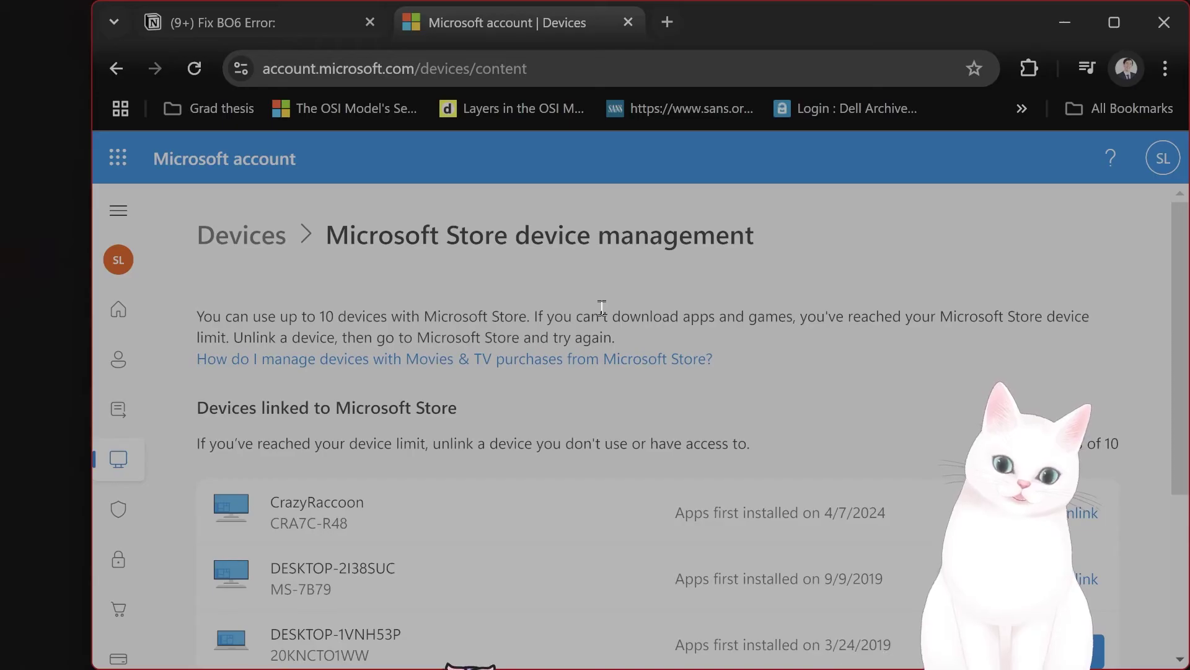
{"action": "scroll", "coordinate": [601, 307], "scroll_direction": "down", "scroll_amount": 2}
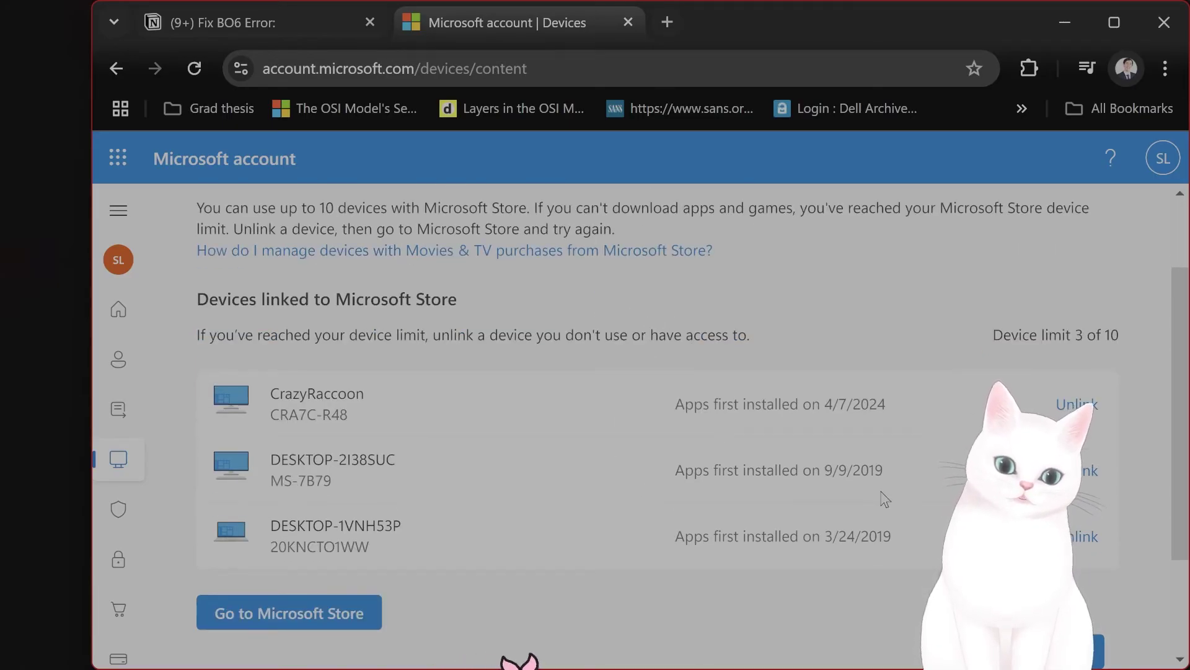
{"action": "scroll", "coordinate": [831, 462], "scroll_direction": "up", "scroll_amount": 2}
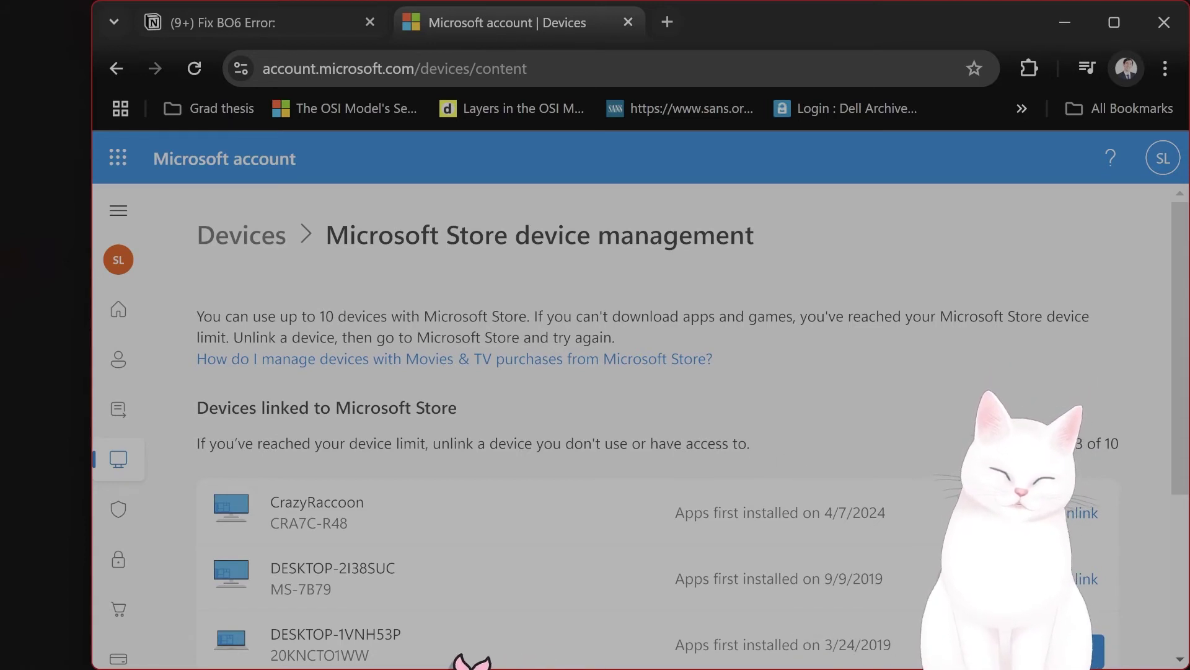
{"action": "scroll", "coordinate": [754, 418], "scroll_direction": "down", "scroll_amount": 2}
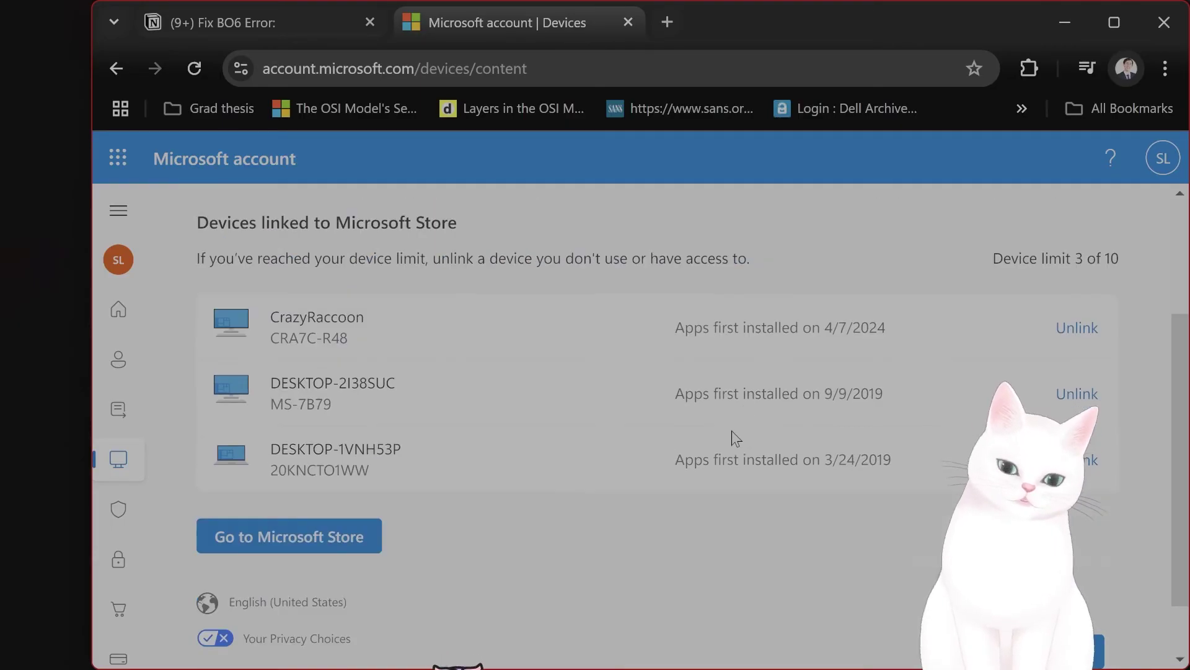
{"action": "scroll", "coordinate": [829, 502], "scroll_direction": "up", "scroll_amount": 2}
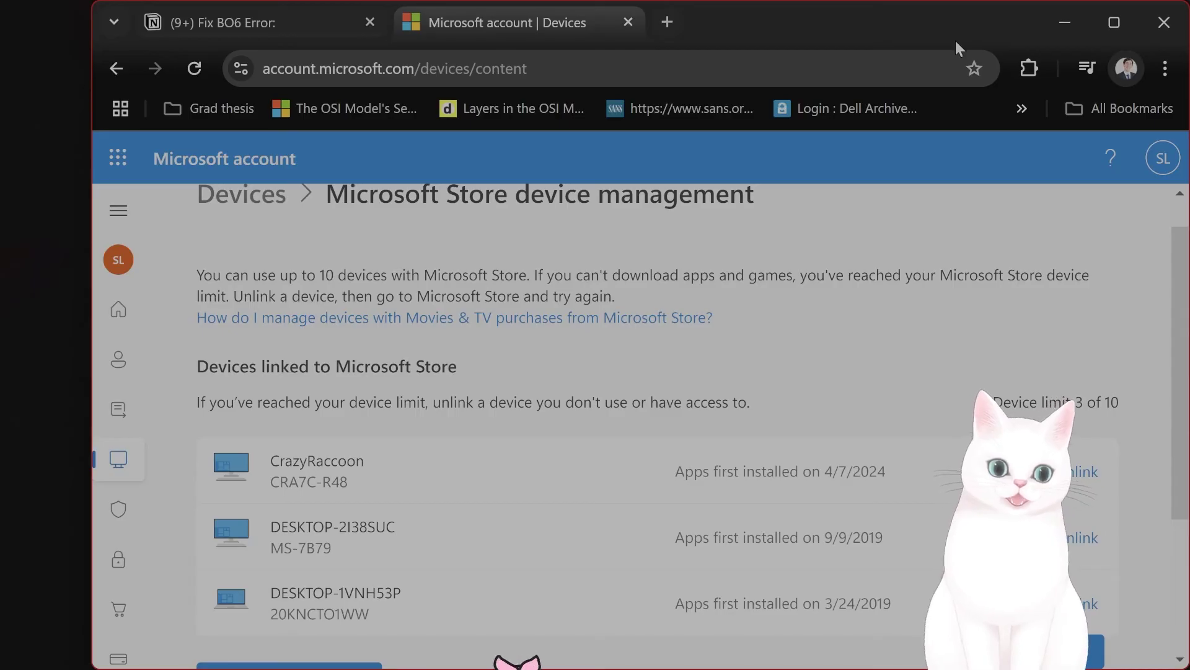
{"action": "left_click", "coordinate": [1061, 13]}
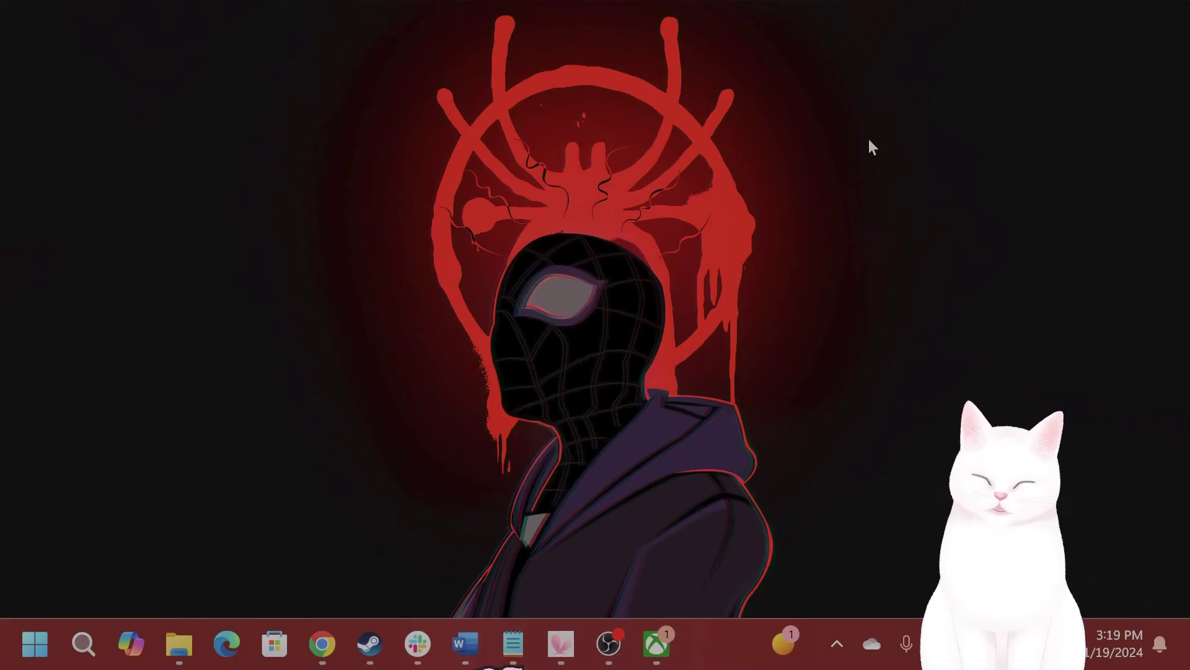
- Run msconfig to open System Configuration and show its services with all Microsoft services hidden
{"action": "key", "text": "super+r"}
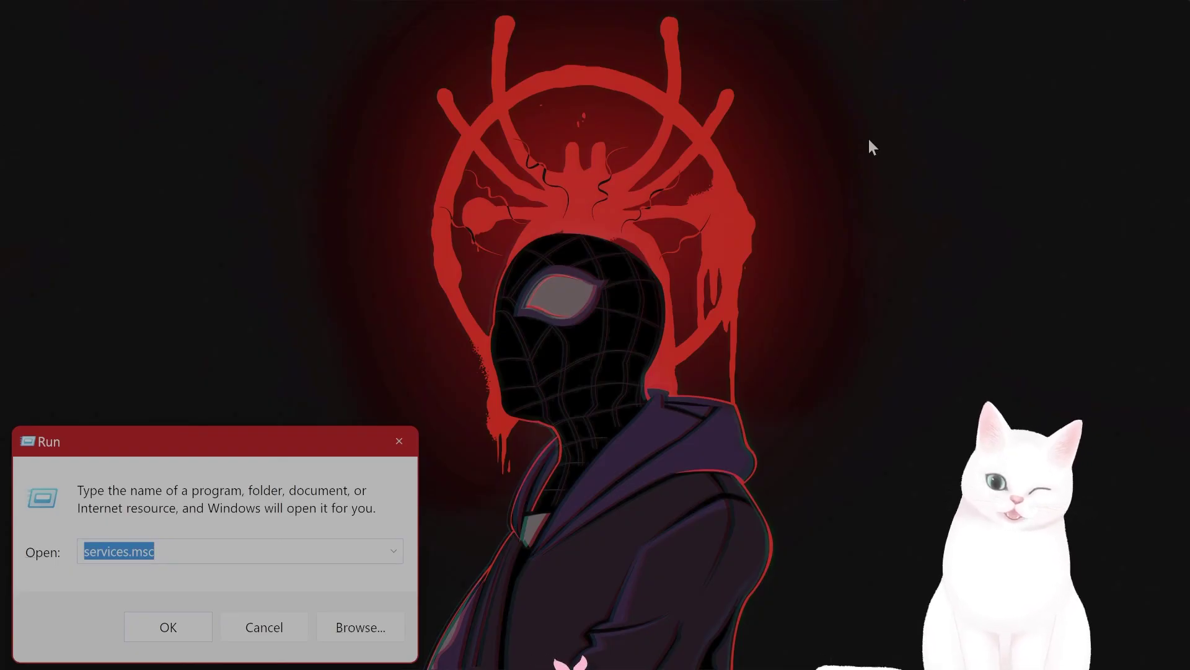
{"action": "type", "text": "msconfig"}
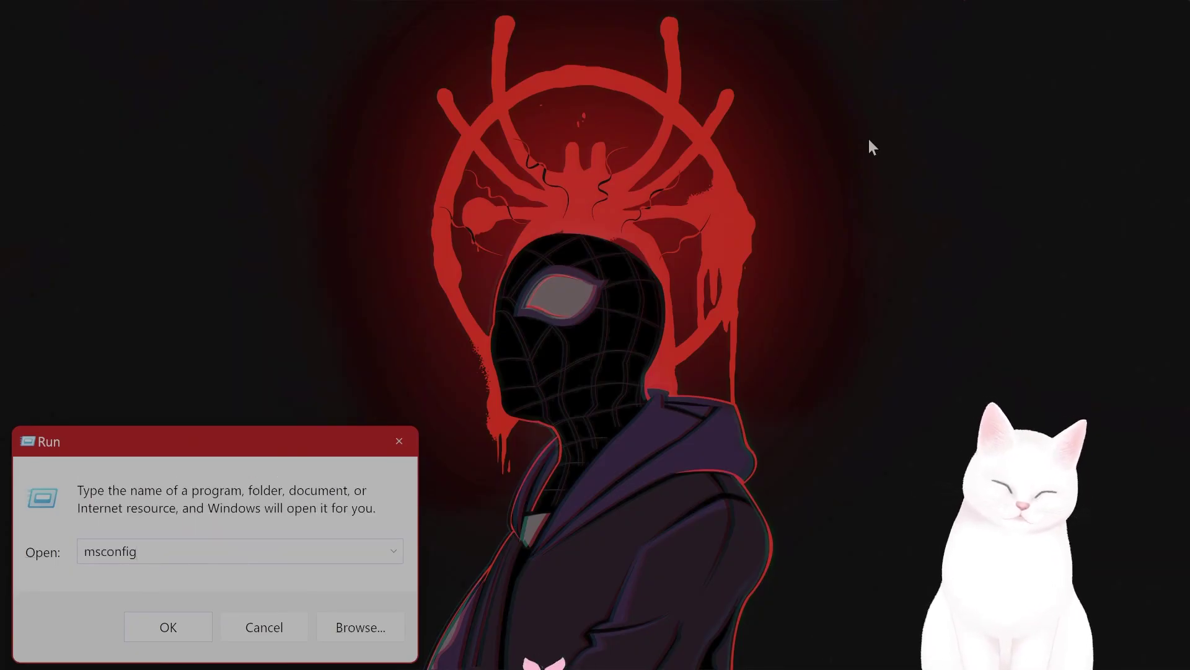
{"action": "key", "text": "Return"}
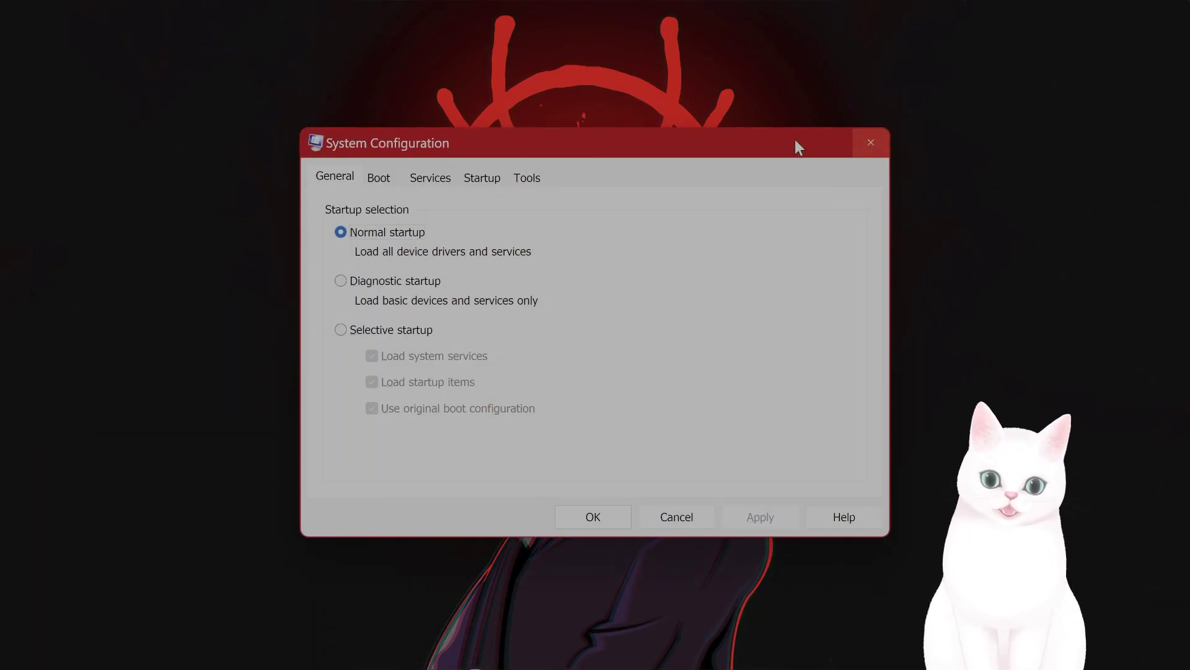
{"action": "left_click", "coordinate": [432, 180]}
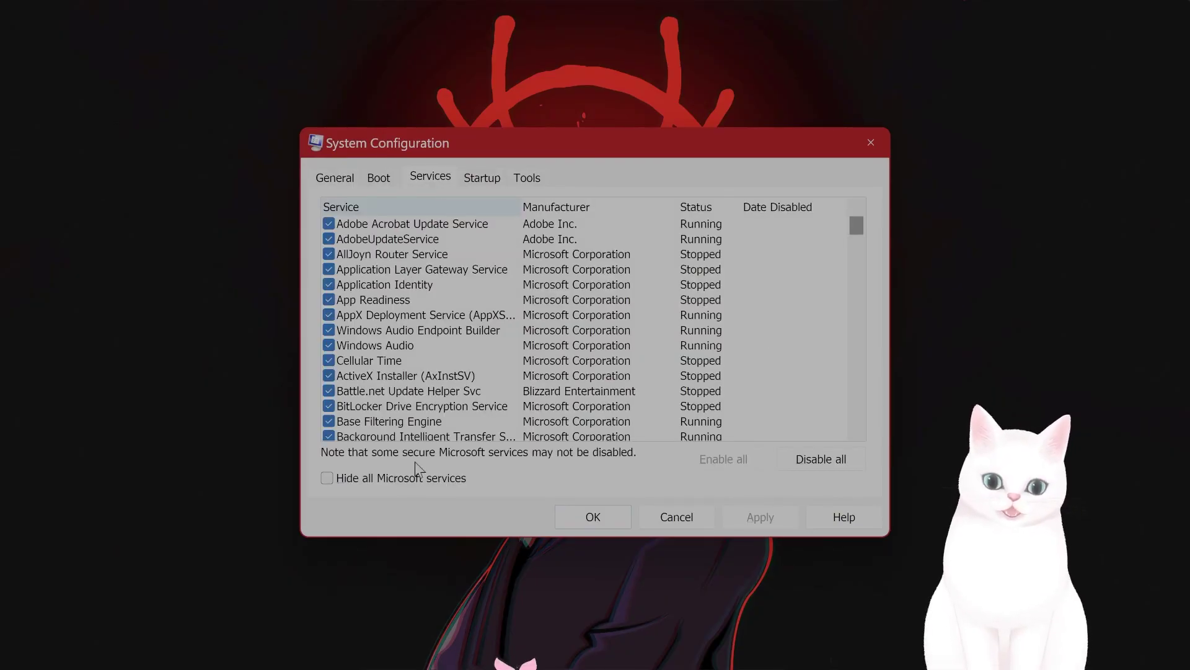
{"action": "left_click", "coordinate": [348, 480]}
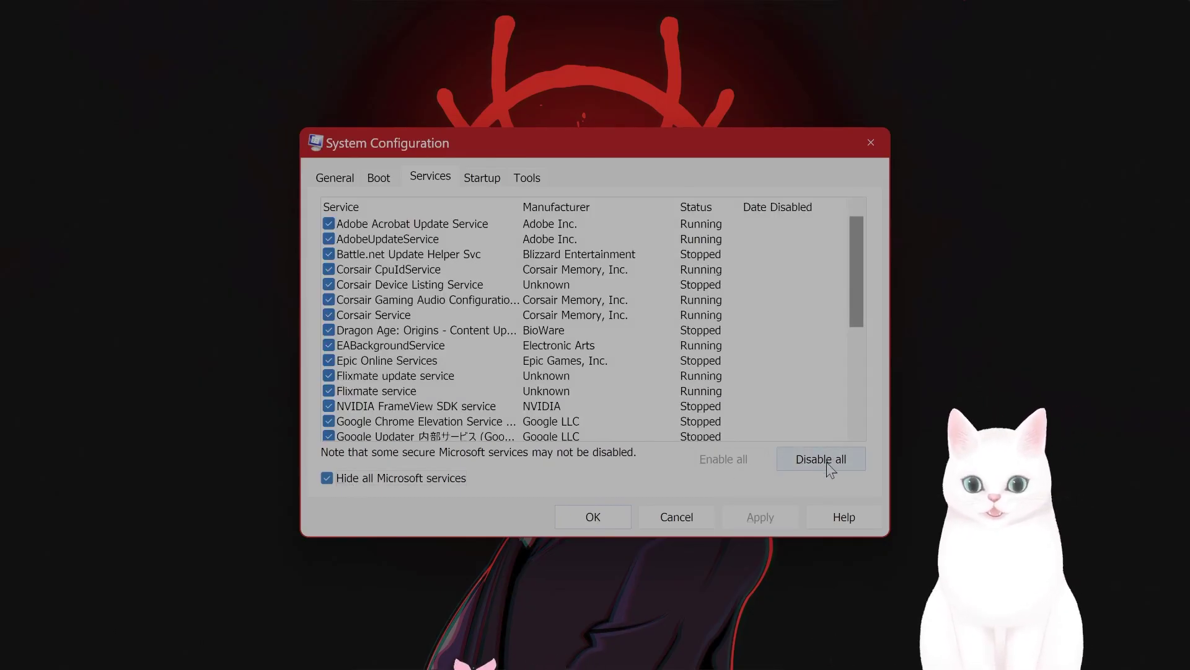
- Look through the non-Microsoft services in System Configuration and close it without applying changes
{"action": "scroll", "coordinate": [767, 352], "scroll_direction": "down", "scroll_amount": 4}
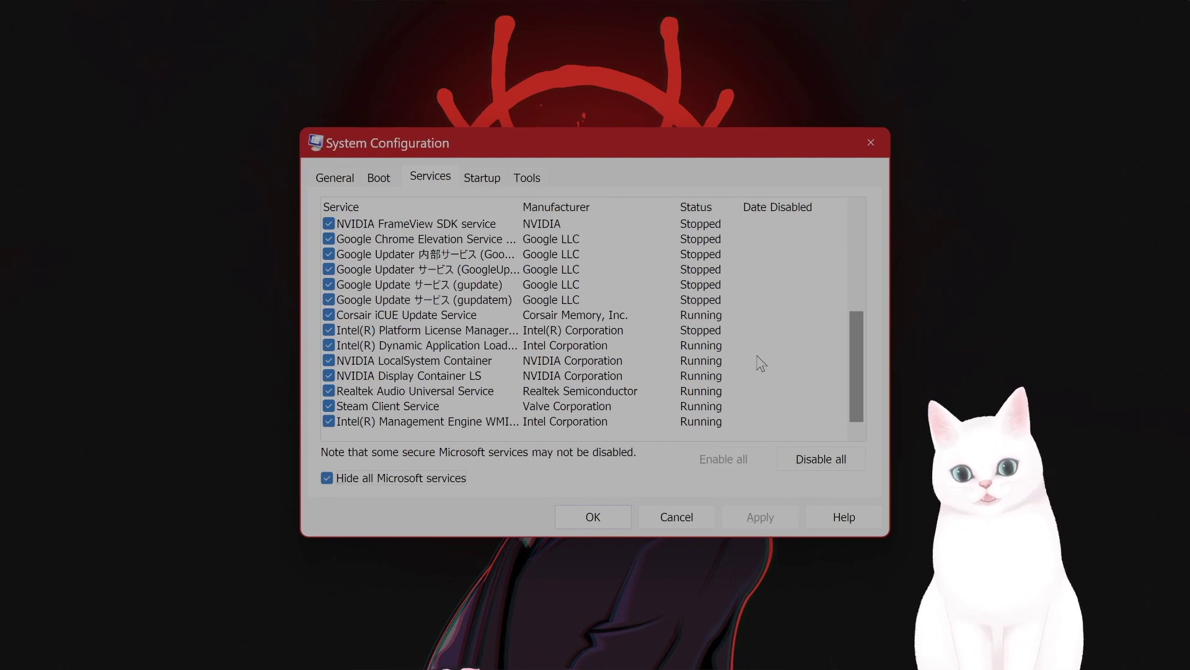
{"action": "scroll", "coordinate": [758, 371], "scroll_direction": "up", "scroll_amount": 4}
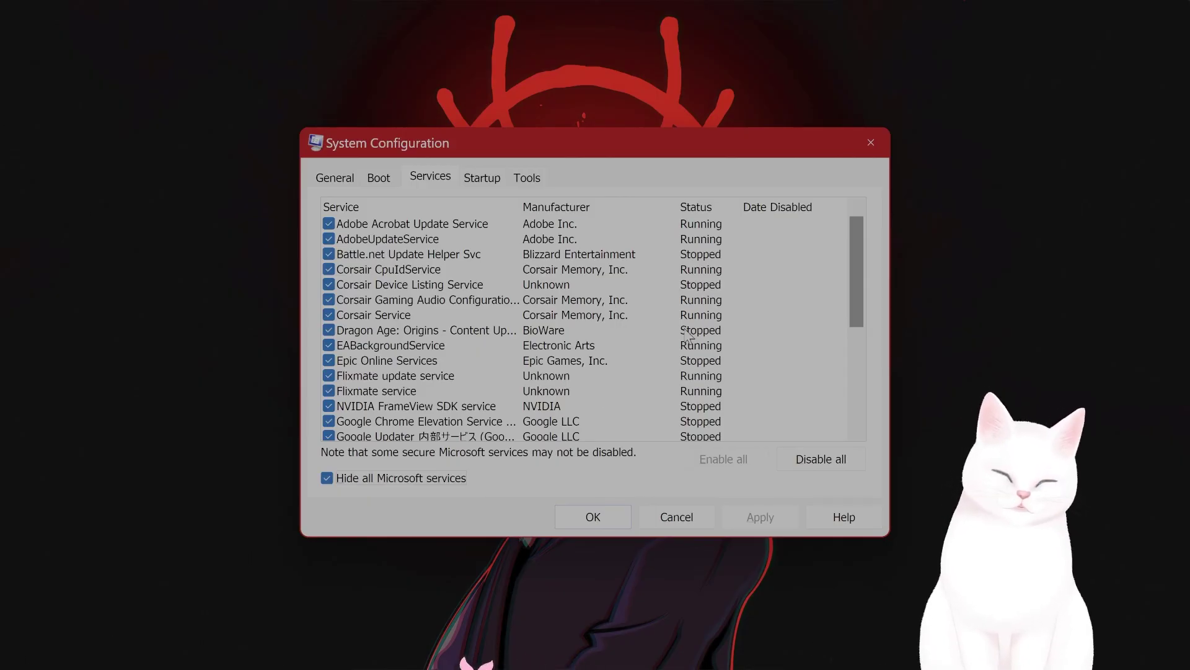
{"action": "scroll", "coordinate": [688, 338], "scroll_direction": "down", "scroll_amount": 3}
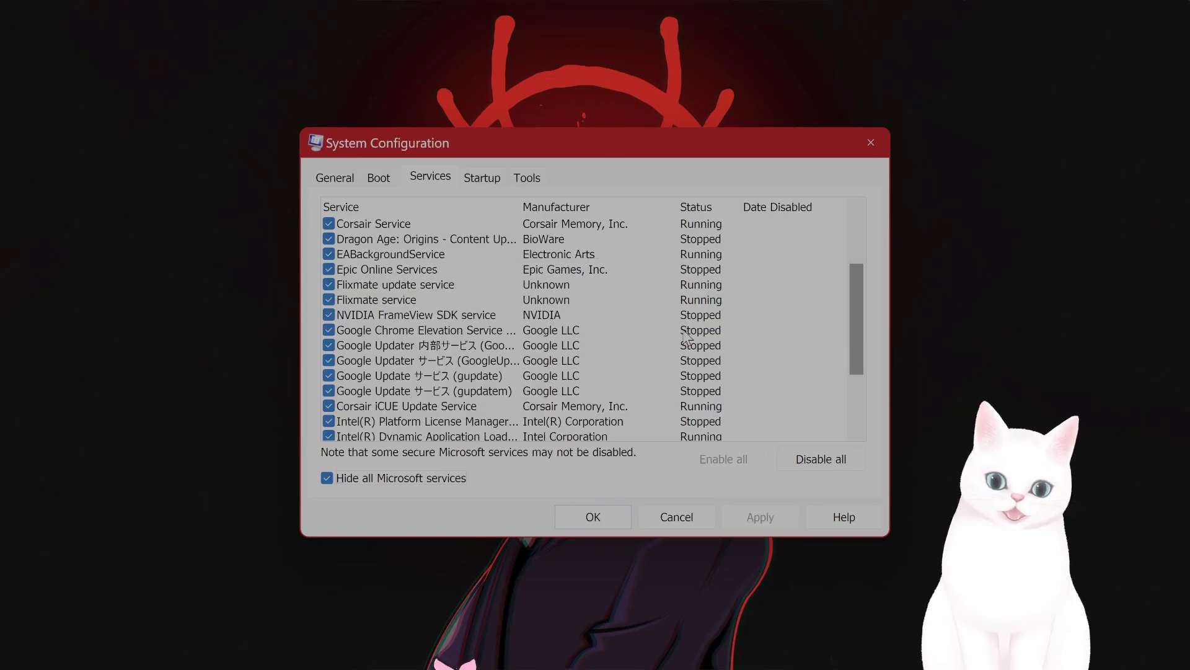
{"action": "scroll", "coordinate": [665, 375], "scroll_direction": "up", "scroll_amount": 3}
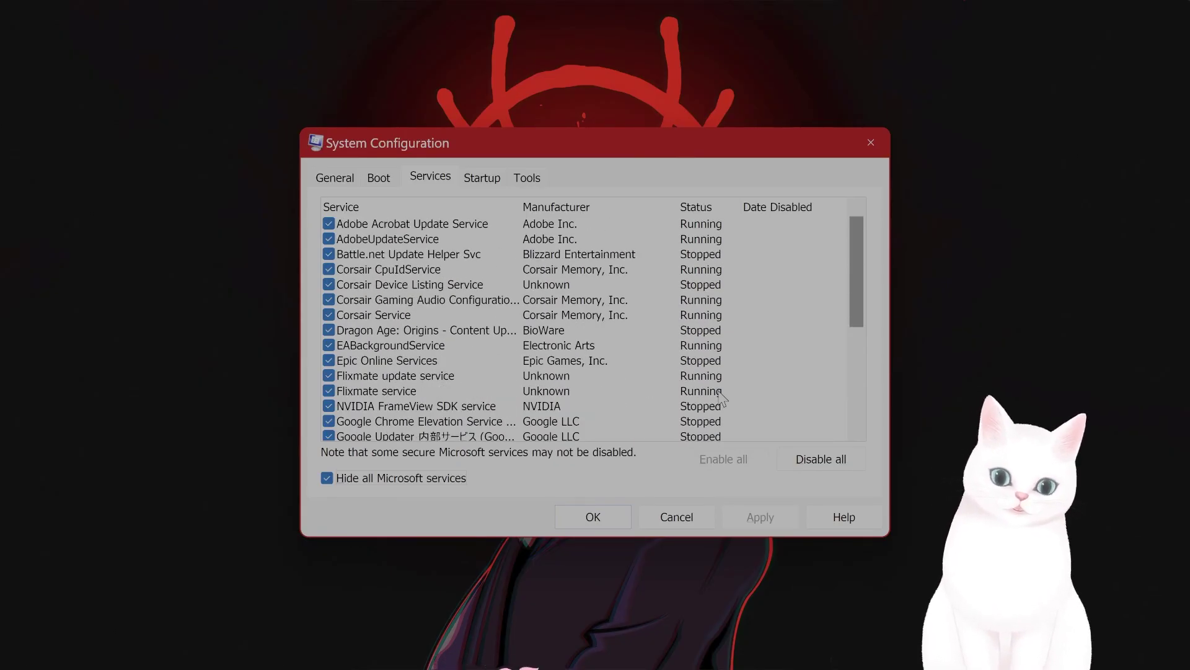
{"action": "scroll", "coordinate": [722, 403], "scroll_direction": "down", "scroll_amount": 3}
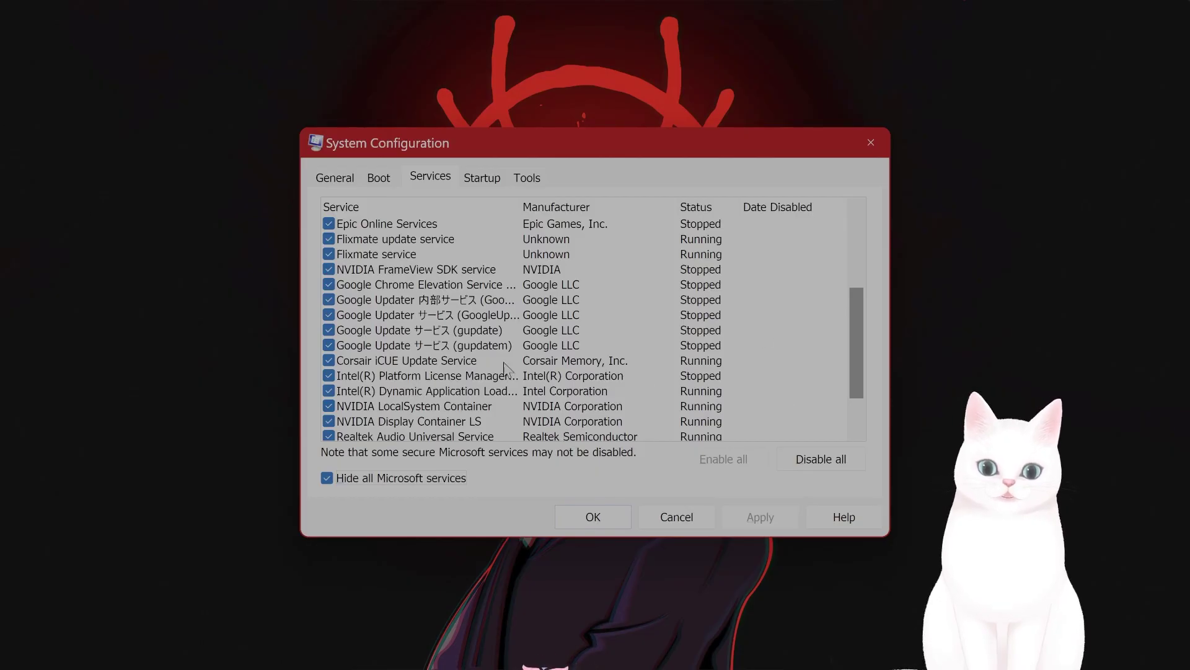
{"action": "scroll", "coordinate": [629, 329], "scroll_direction": "up", "scroll_amount": 3}
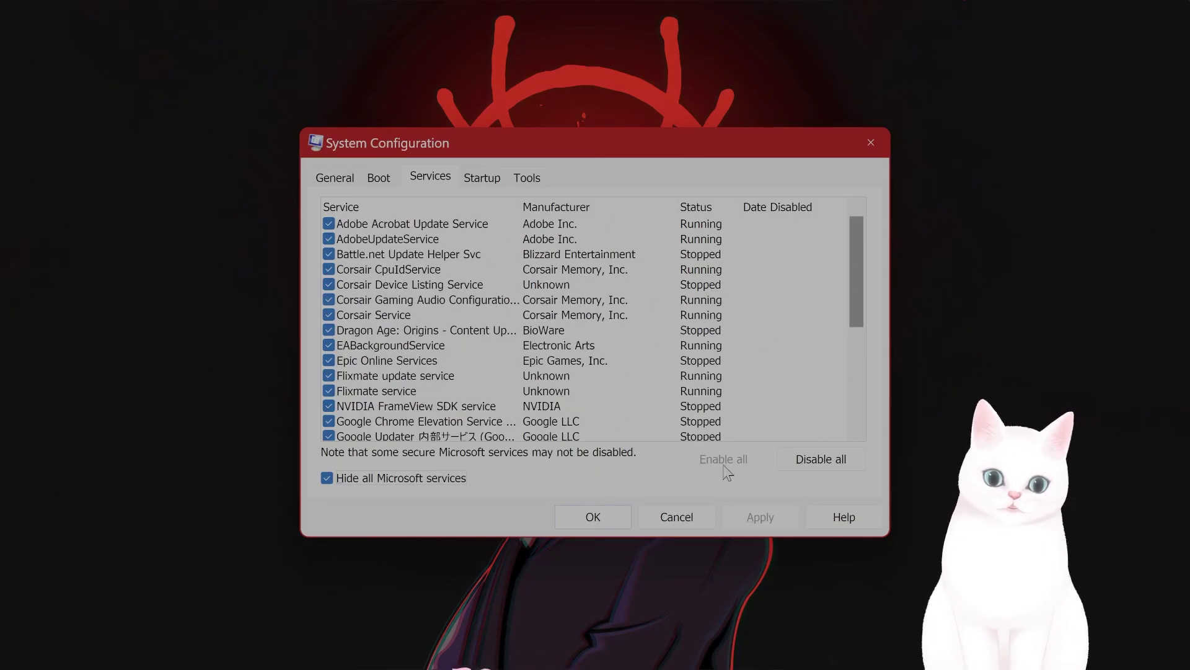
{"action": "left_click", "coordinate": [677, 518]}
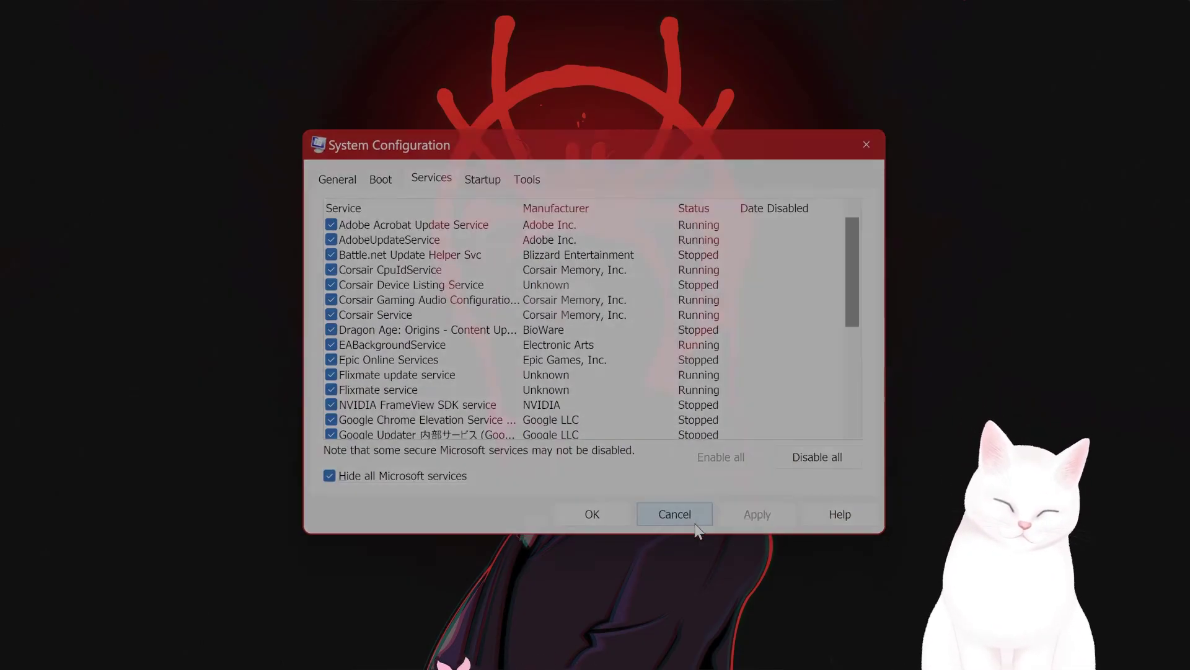